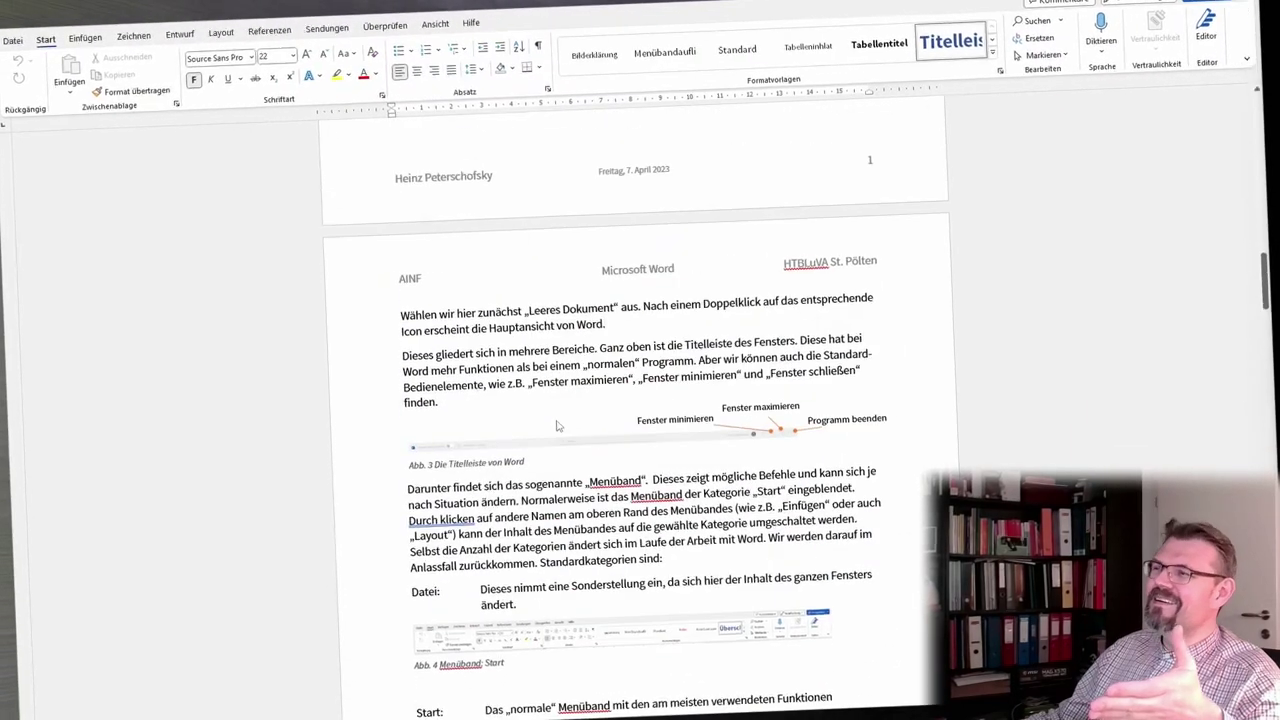
# Scroll up to the Inhaltsverzeichnis listing the Microsoft Word and Anhang chapters
pyautogui.scroll(8, 557, 424)
pyautogui.scroll(2, 555, 423)
pyautogui.scroll(7, 555, 423)
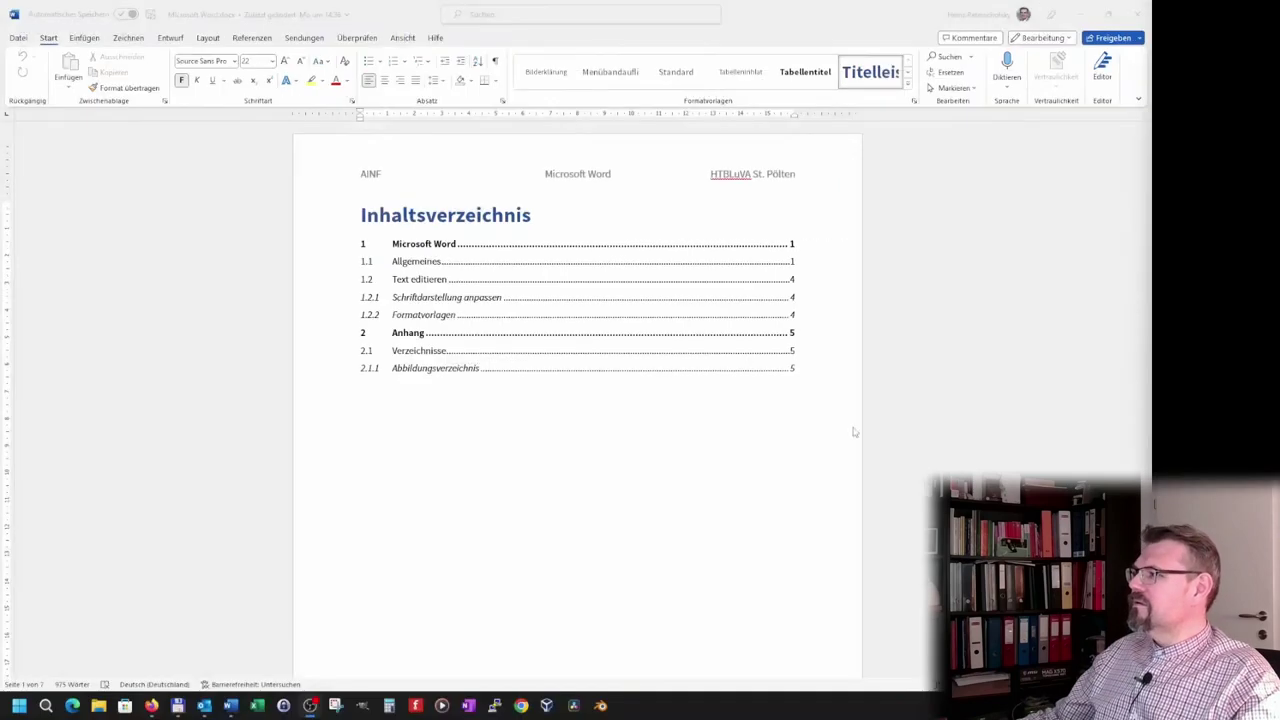
# Show the Drucken page from the Datei menu with a preview of the 7-page document
pyautogui.click(18, 38)
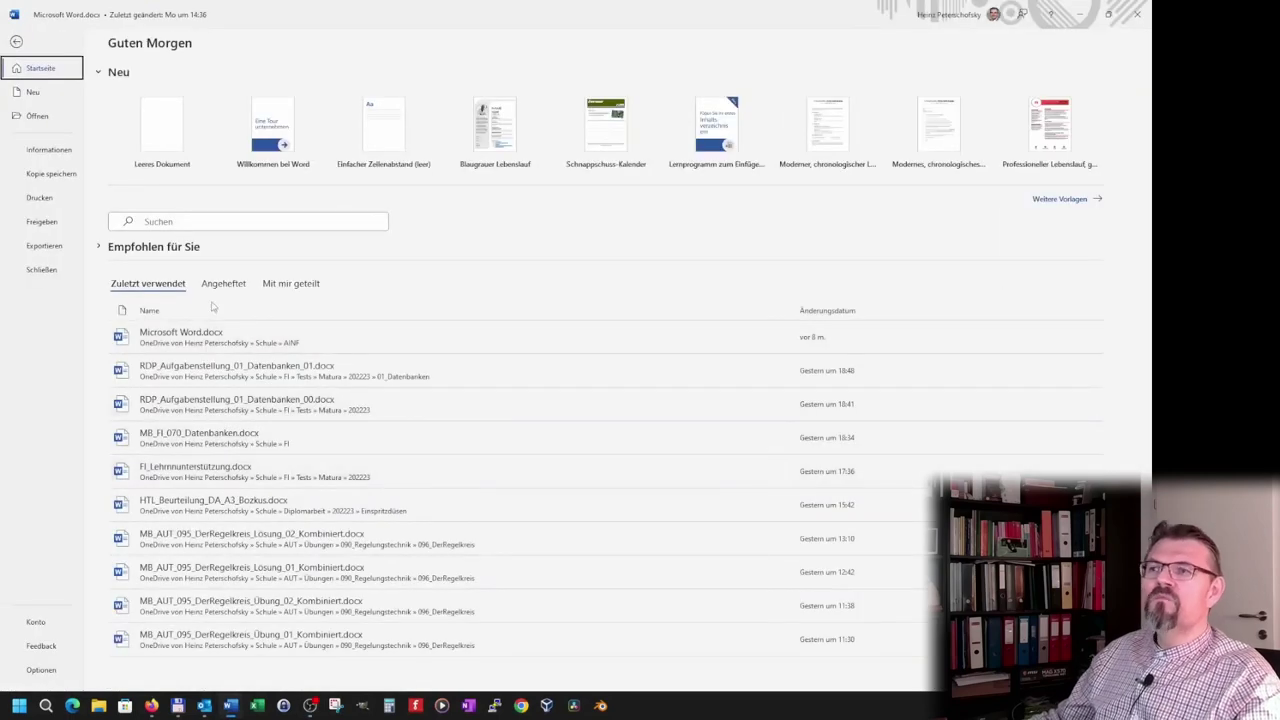
pyautogui.click(39, 198)
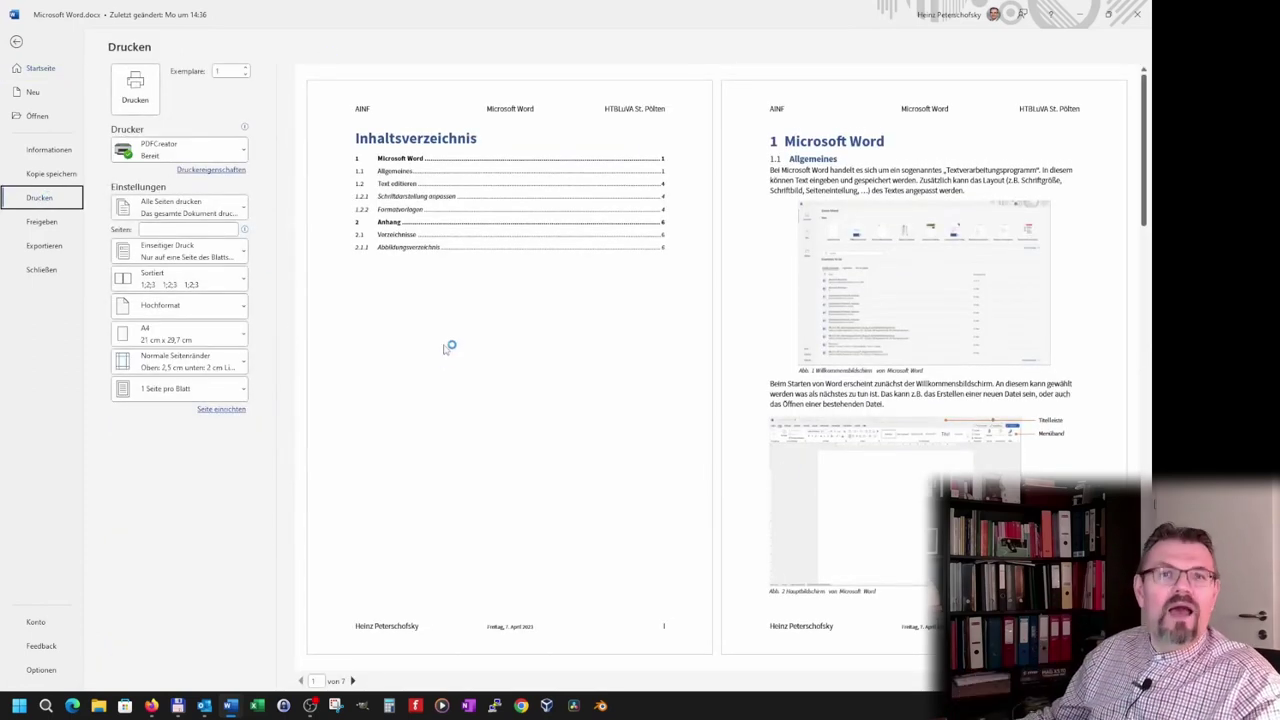
# Print only page 2 to PDFCreator by entering 2 as a custom page range
pyautogui.click(243, 210)
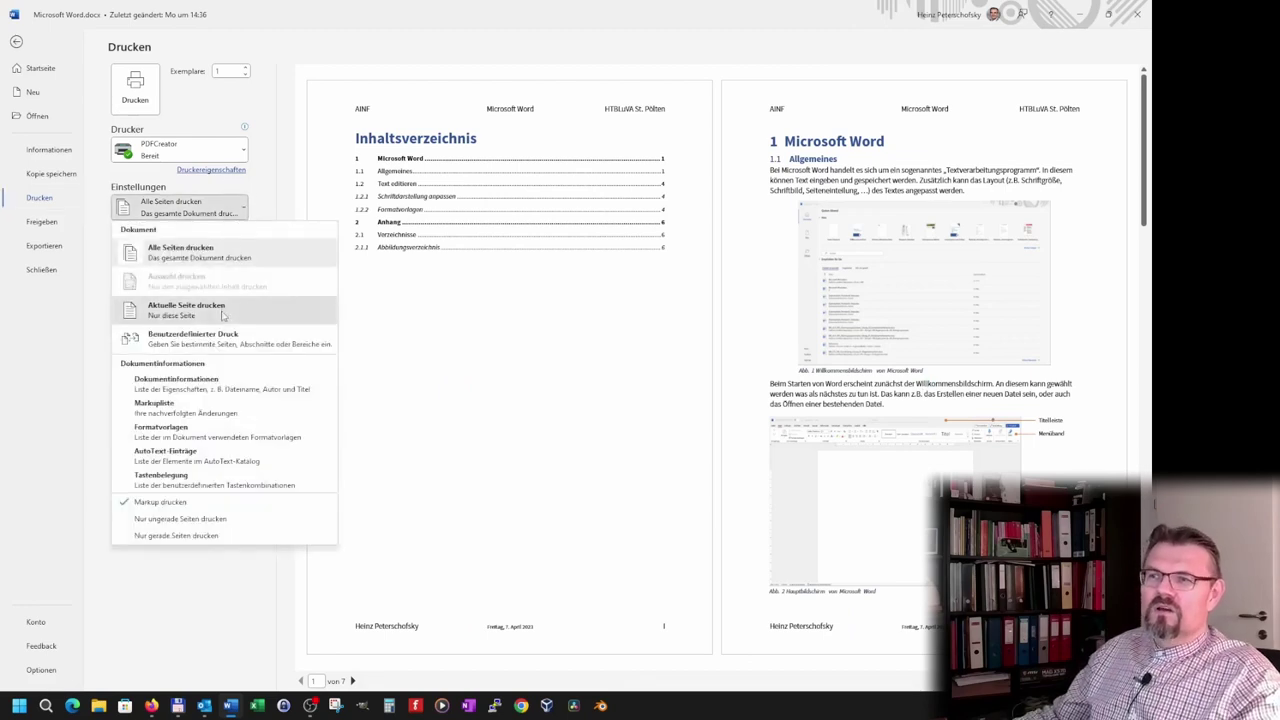
pyautogui.click(186, 310)
pyautogui.click(238, 207)
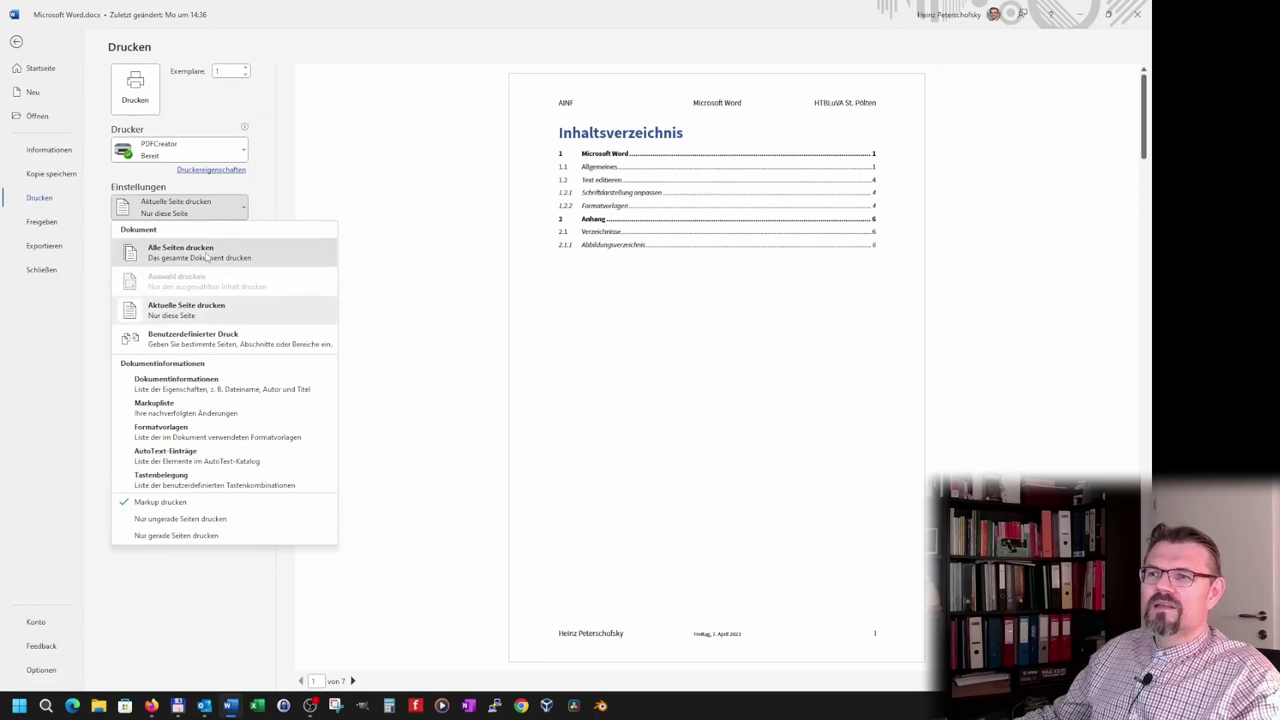
pyautogui.click(205, 250)
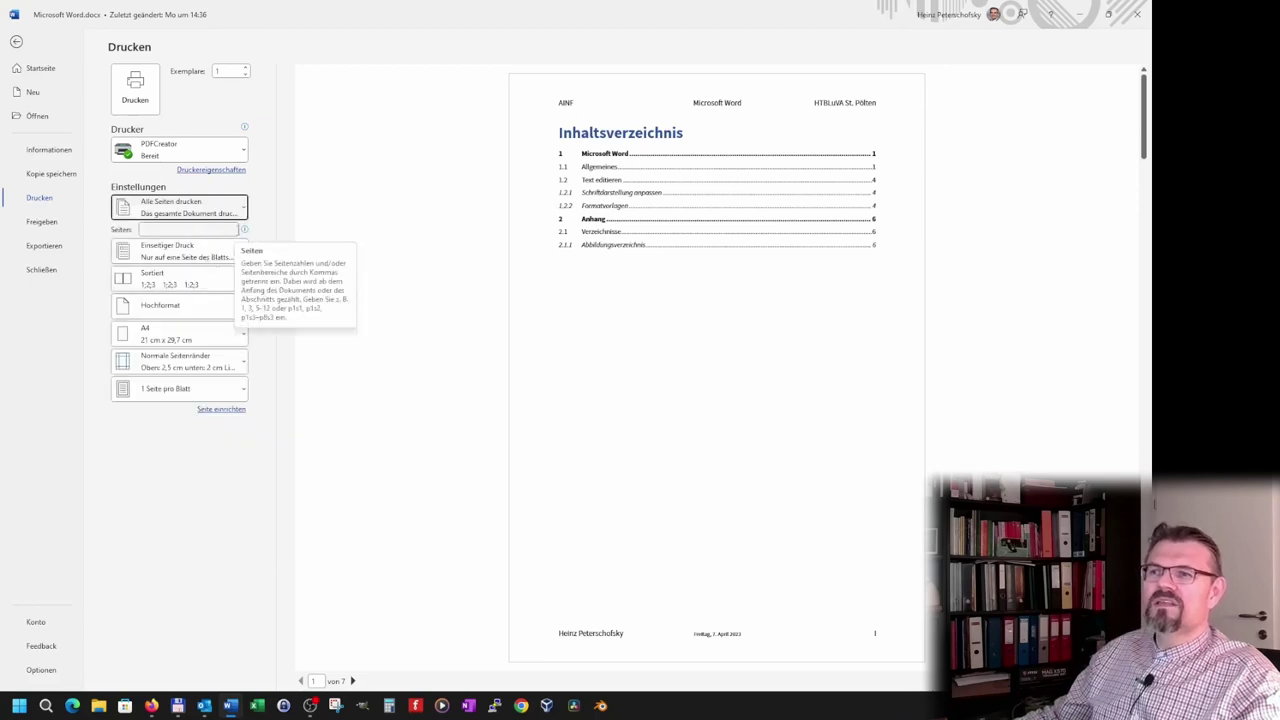
pyautogui.click(213, 230)
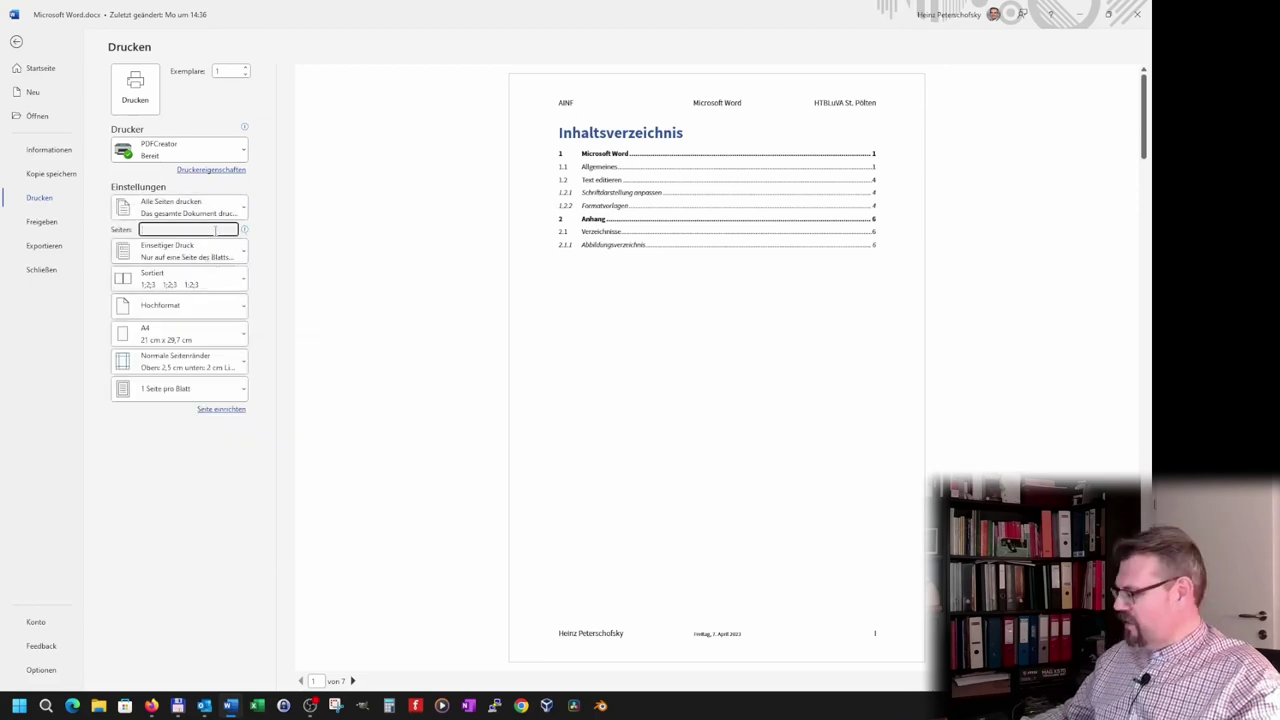
pyautogui.write('2-6')
pyautogui.press('Return')
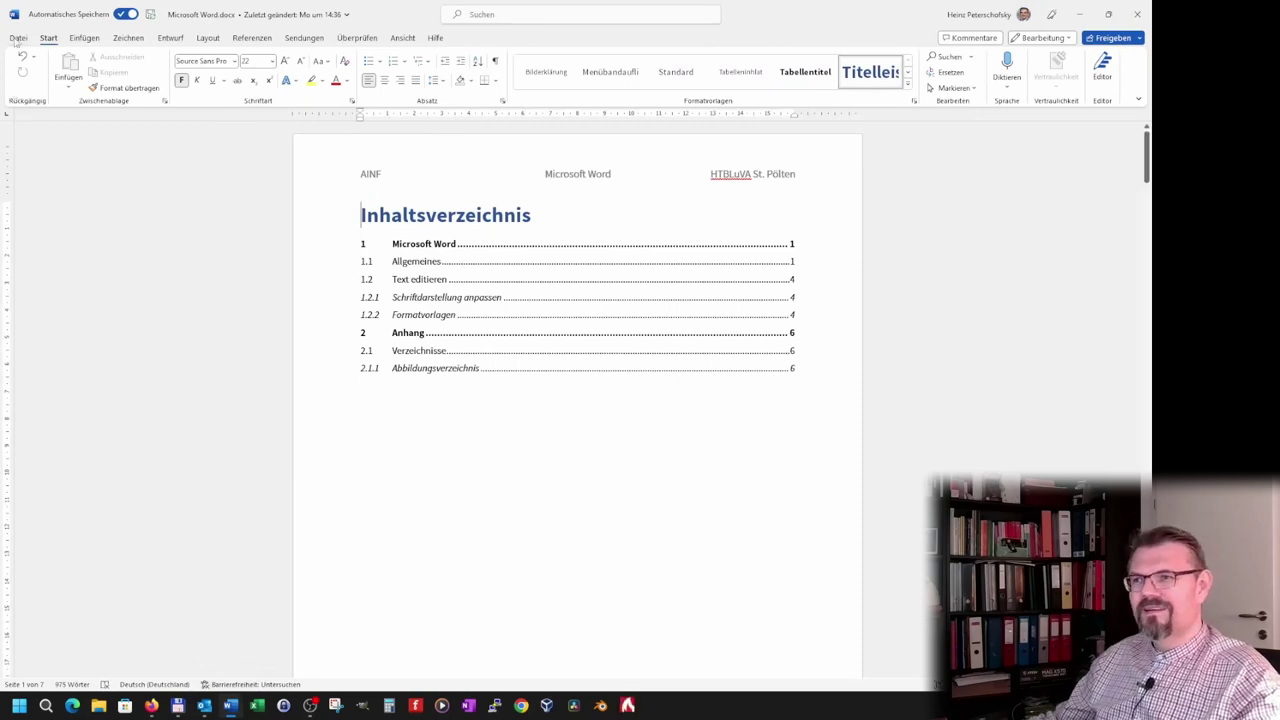
# Close PDFCreator and empty the Seiten box on the Drucken page so all pages print
pyautogui.click(628, 706)
pyautogui.click(719, 137)
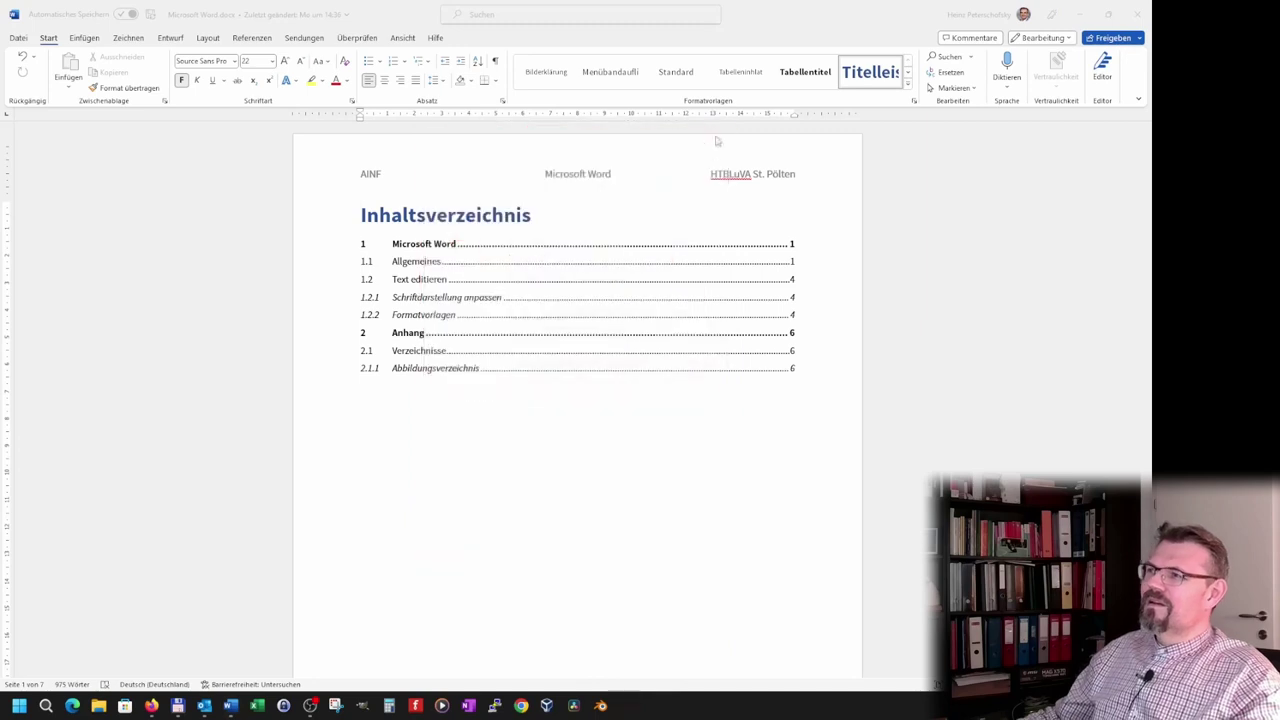
pyautogui.click(22, 38)
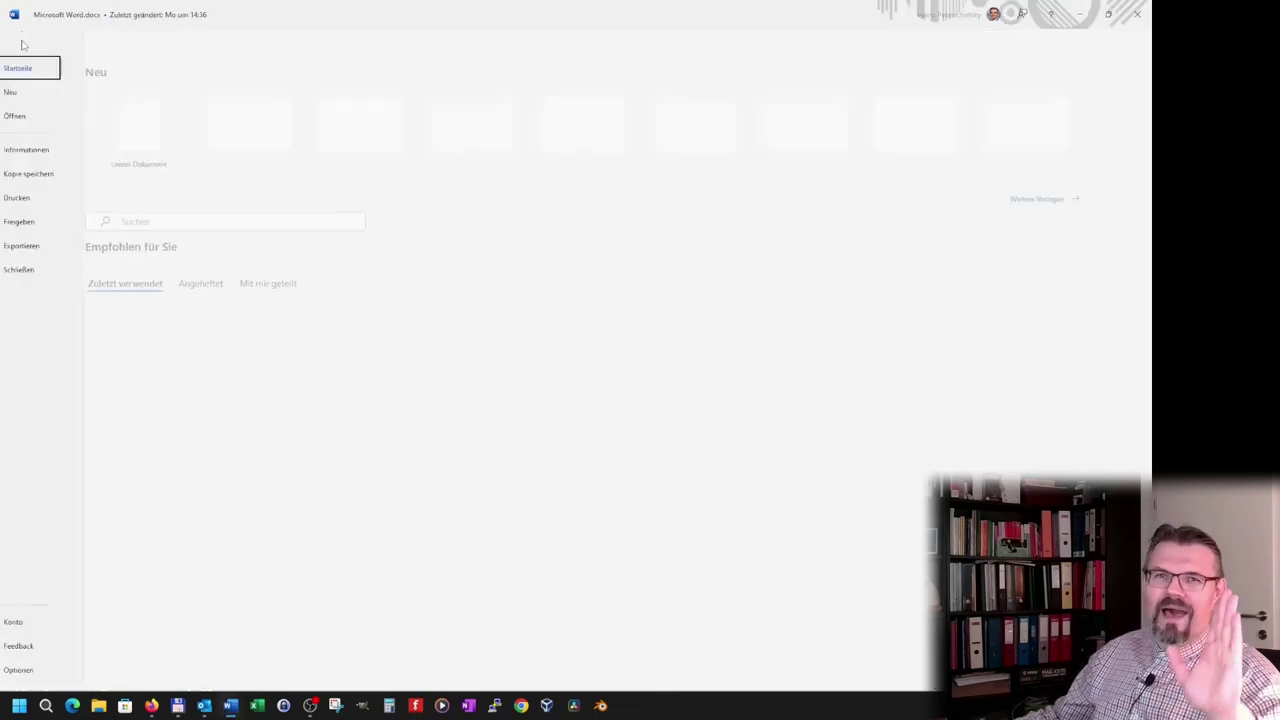
pyautogui.click(64, 206)
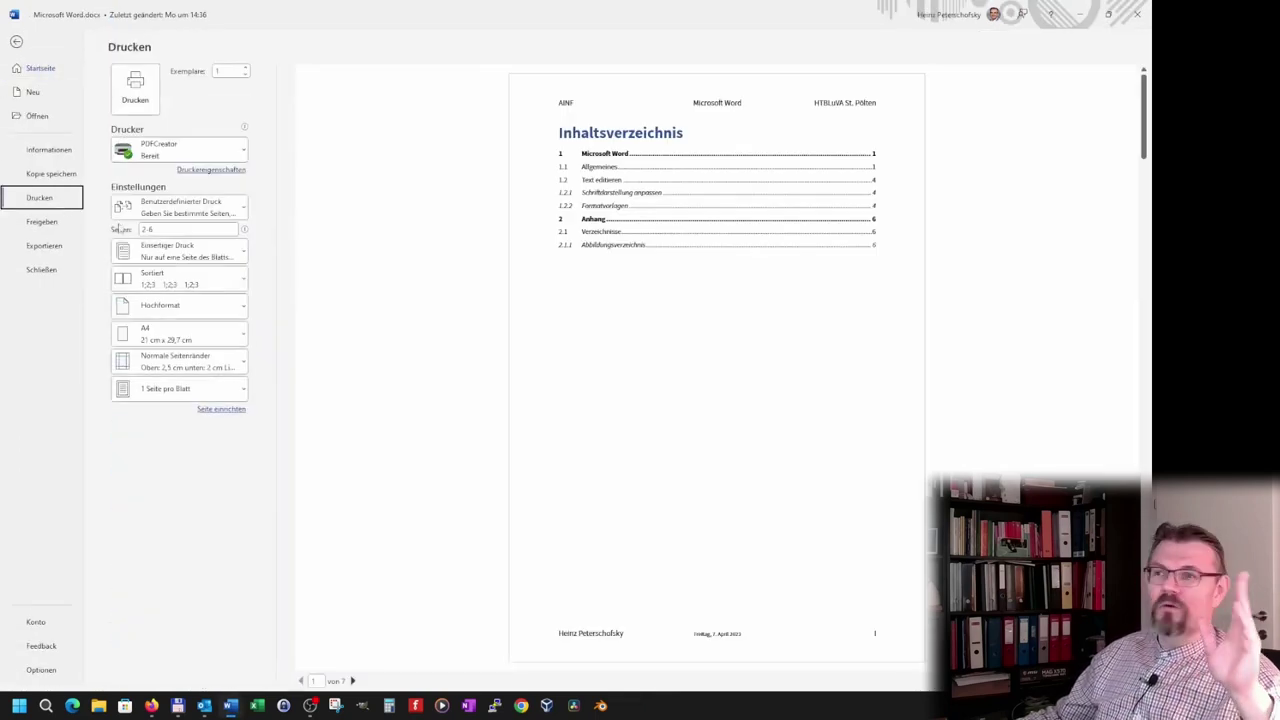
pyautogui.click(176, 230)
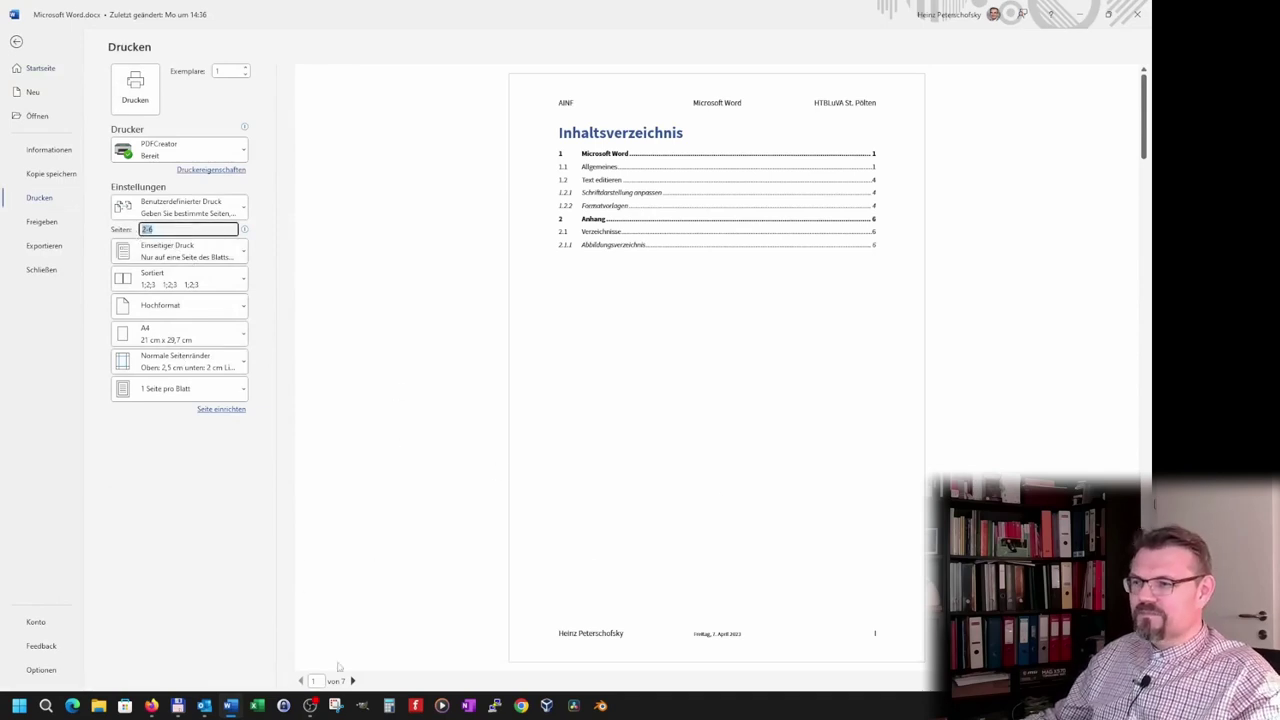
pyautogui.press('BackSpace')
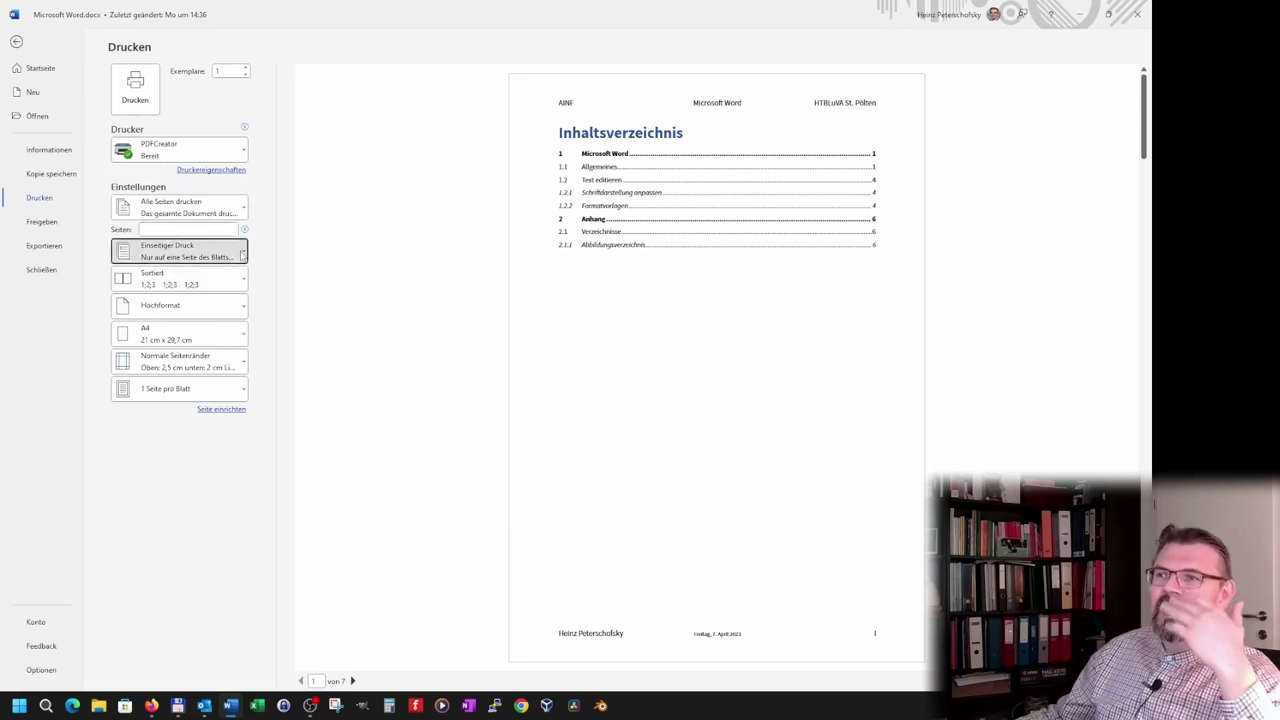
# Keep Einseitiger Druck as the duplex setting and show the installed printers list
pyautogui.click(226, 252)
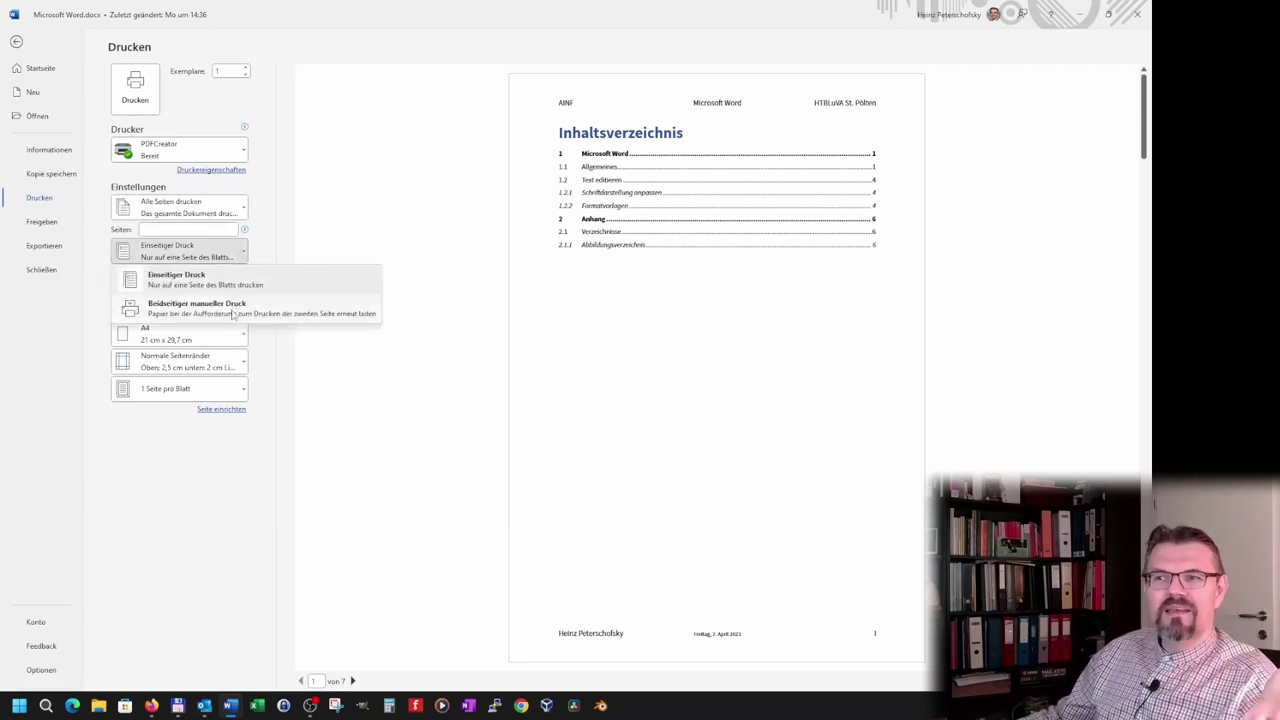
pyautogui.click(274, 281)
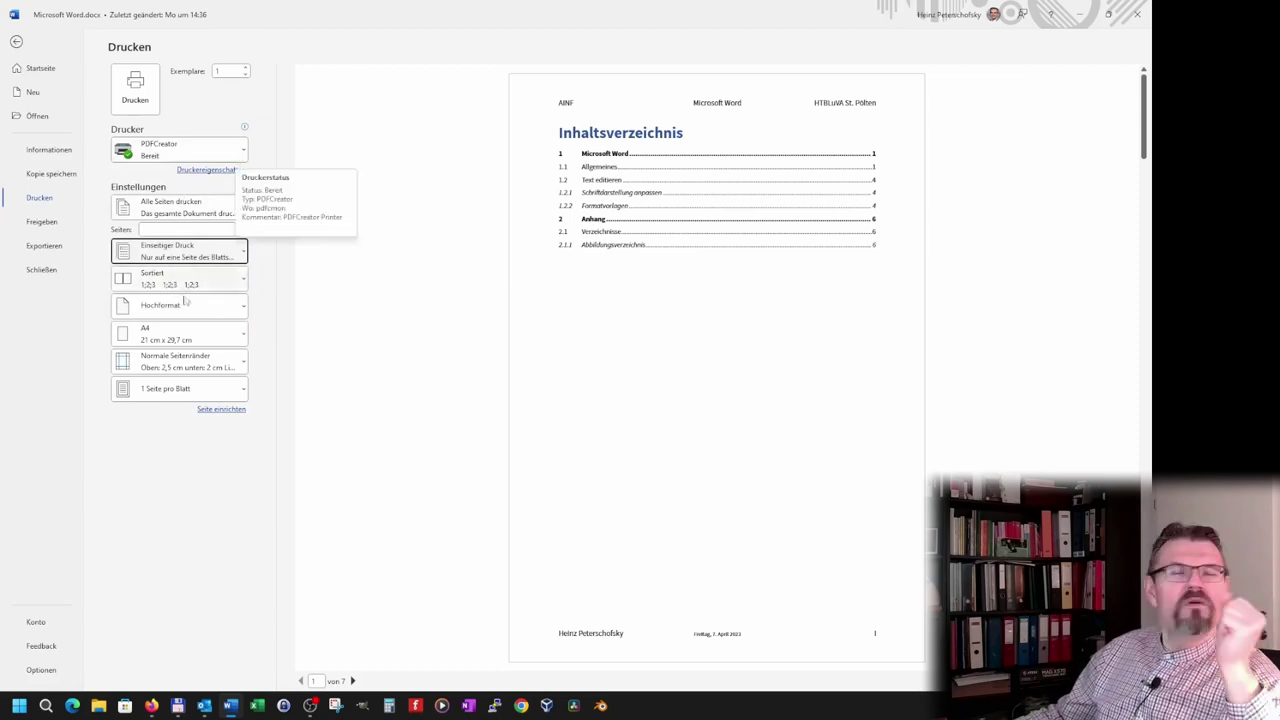
pyautogui.click(241, 152)
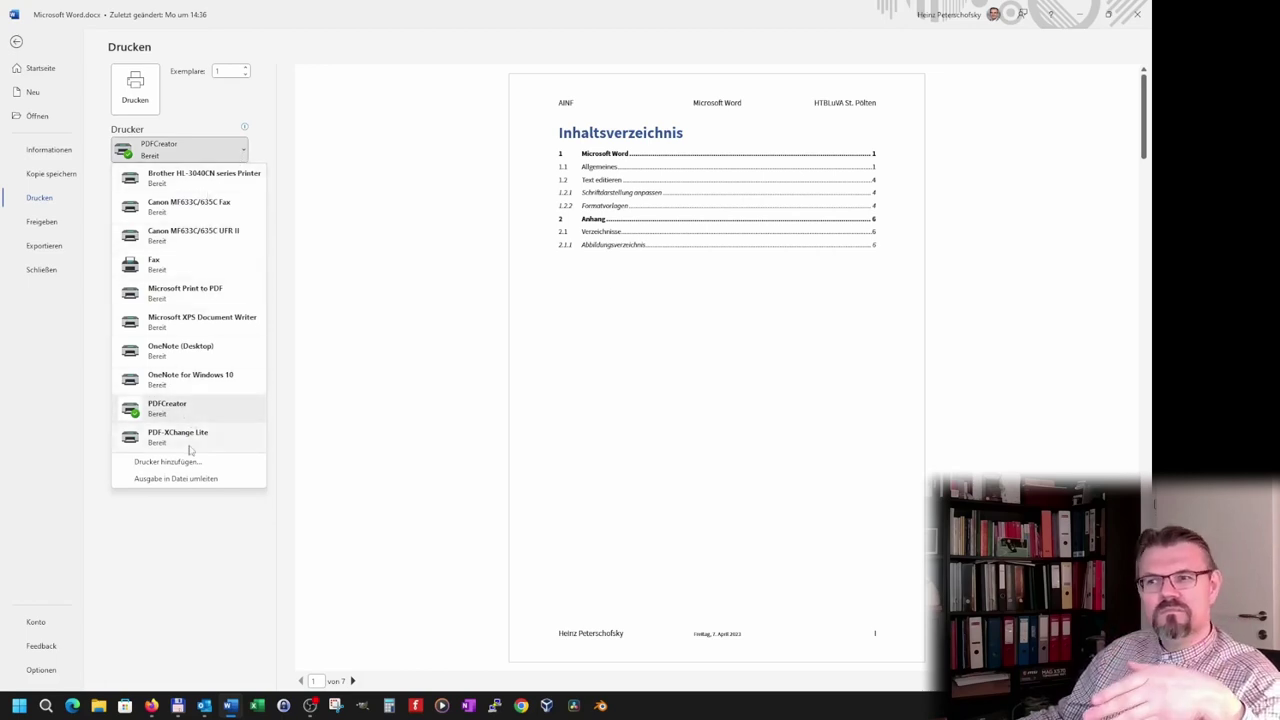
# Try the Canon MF633C/635C UFR II and Brother HL-3040CN printers and compare their duplex options
pyautogui.click(218, 233)
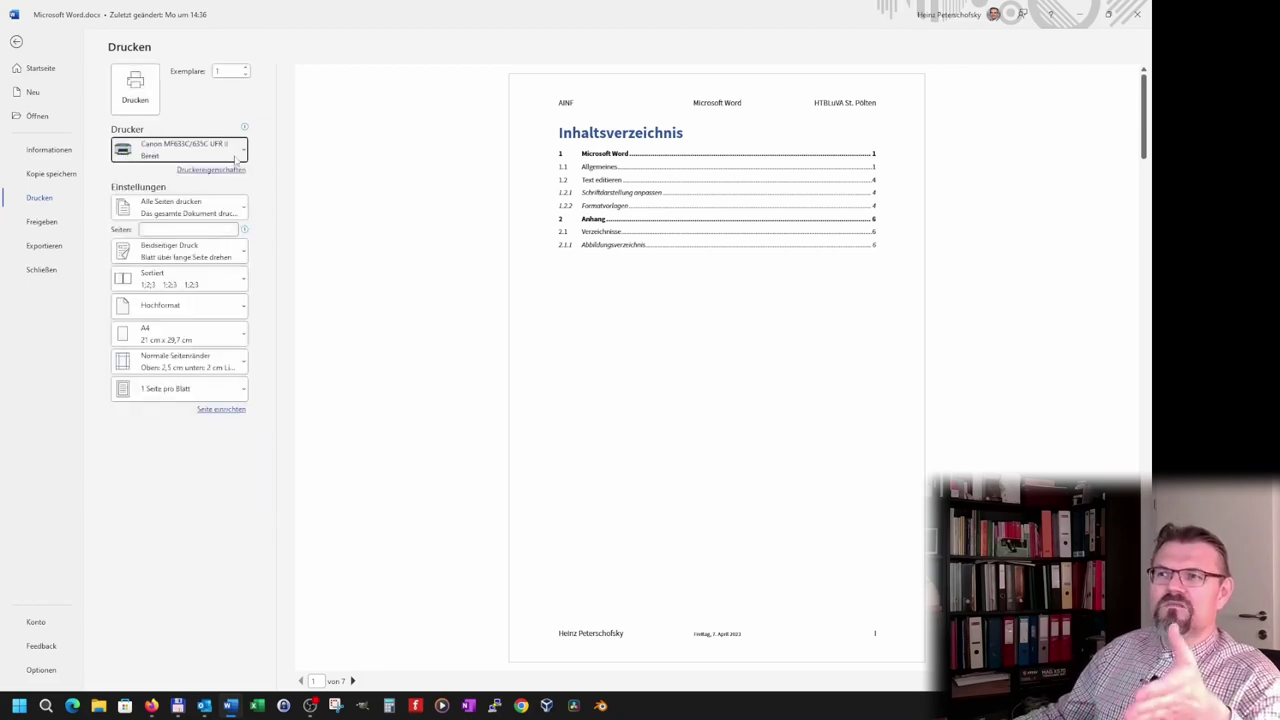
pyautogui.click(237, 160)
pyautogui.click(240, 178)
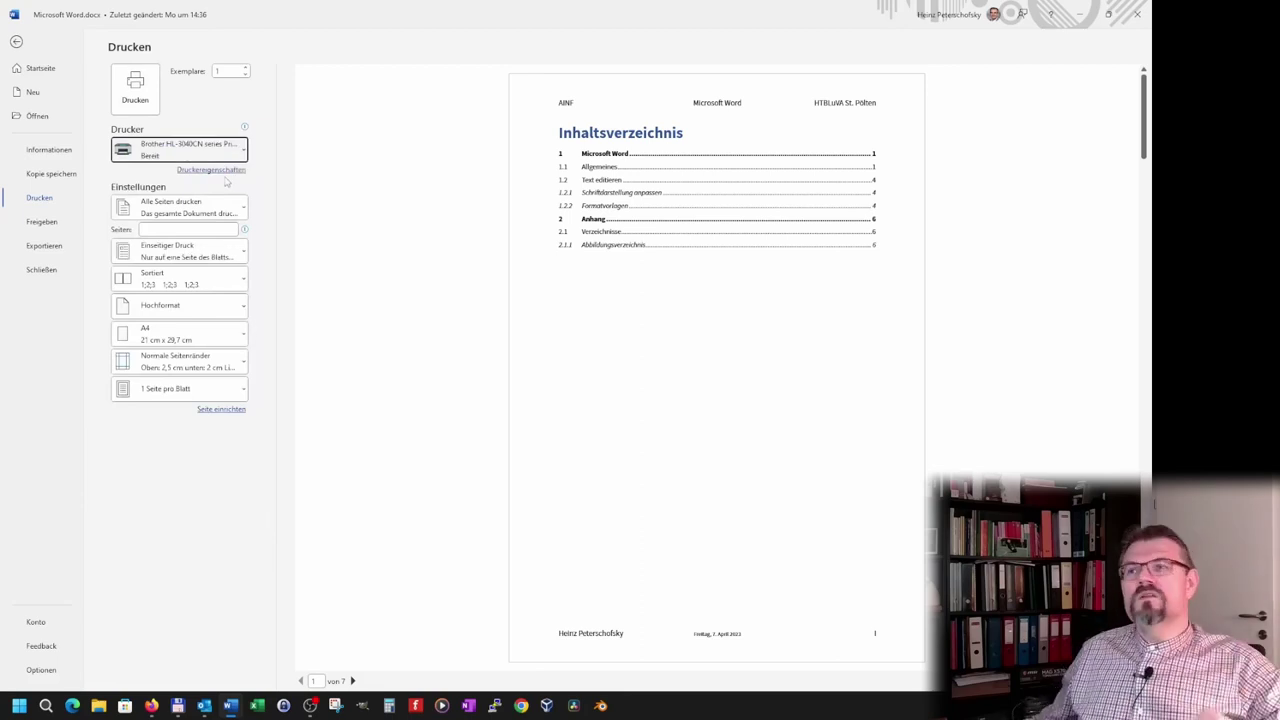
pyautogui.moveTo(180, 150)
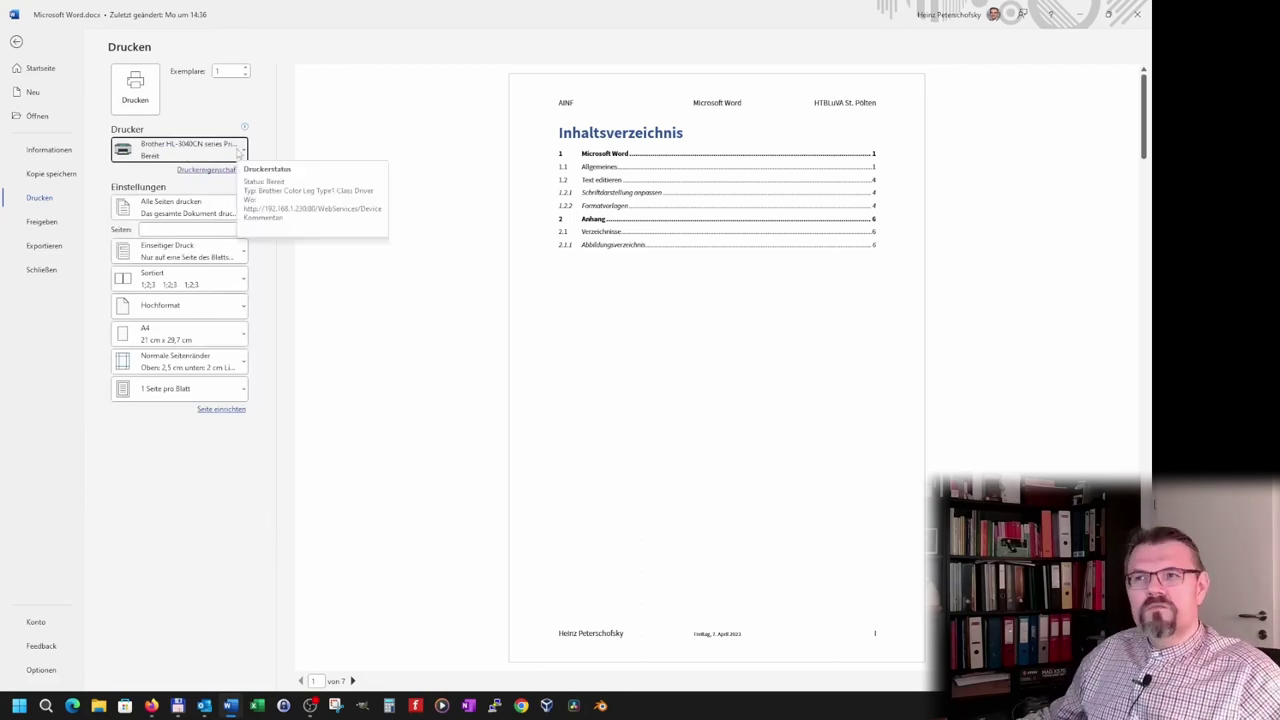
pyautogui.click(244, 254)
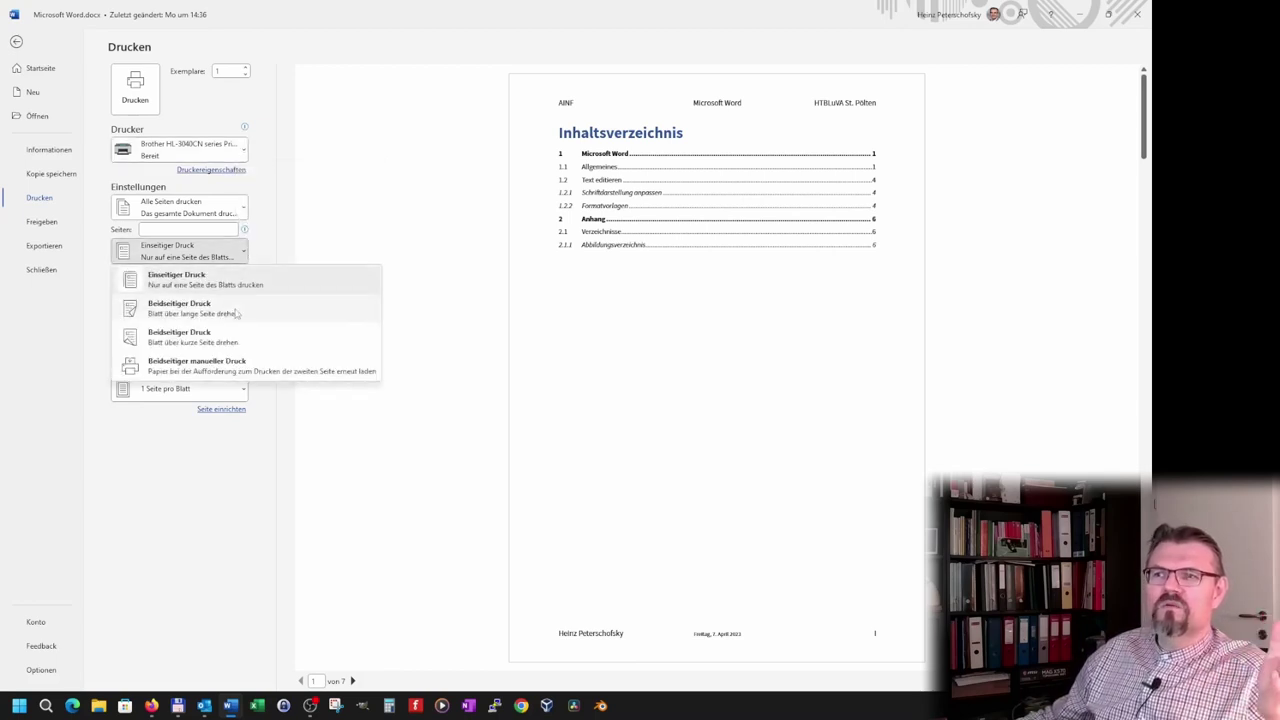
pyautogui.click(242, 152)
pyautogui.click(242, 152)
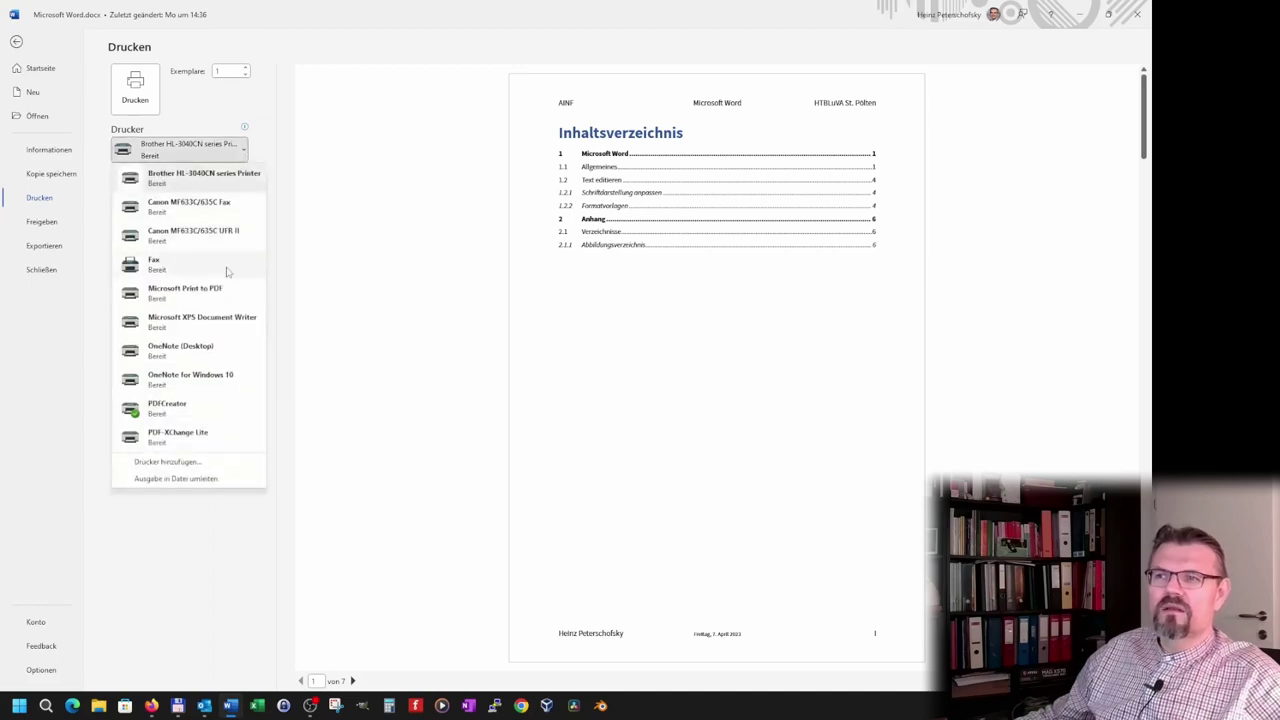
pyautogui.click(222, 235)
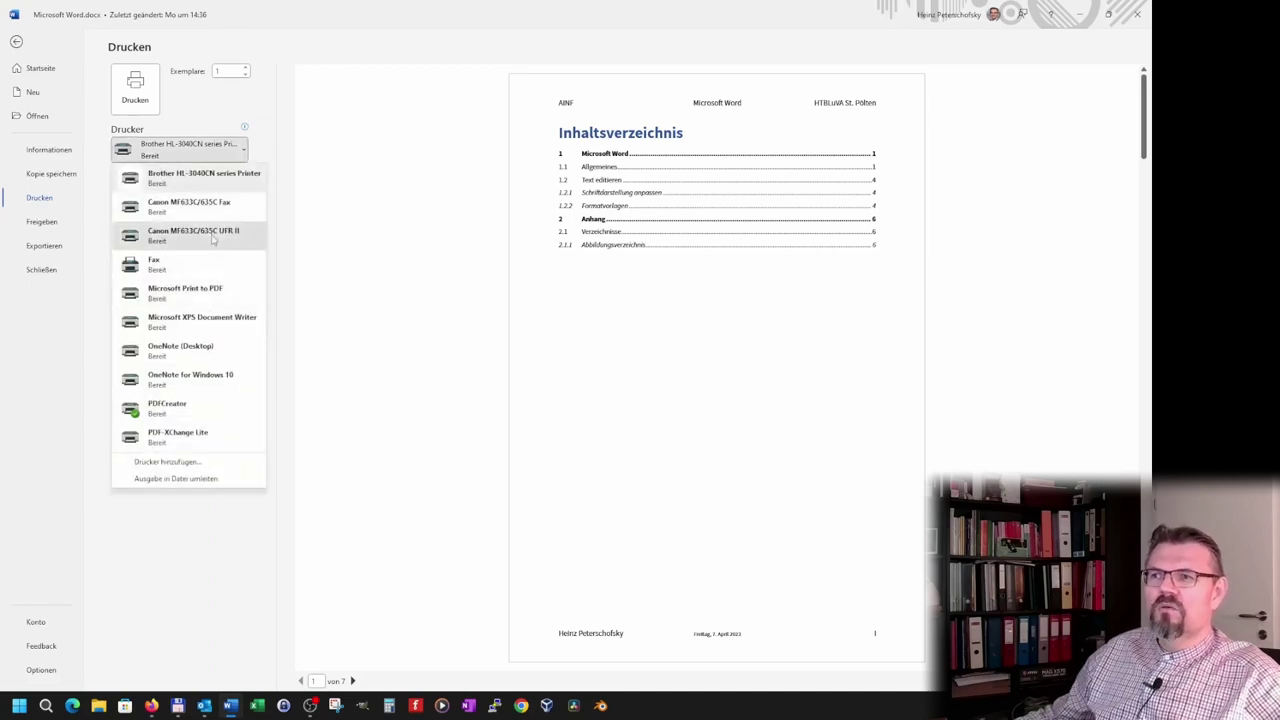
pyautogui.click(246, 256)
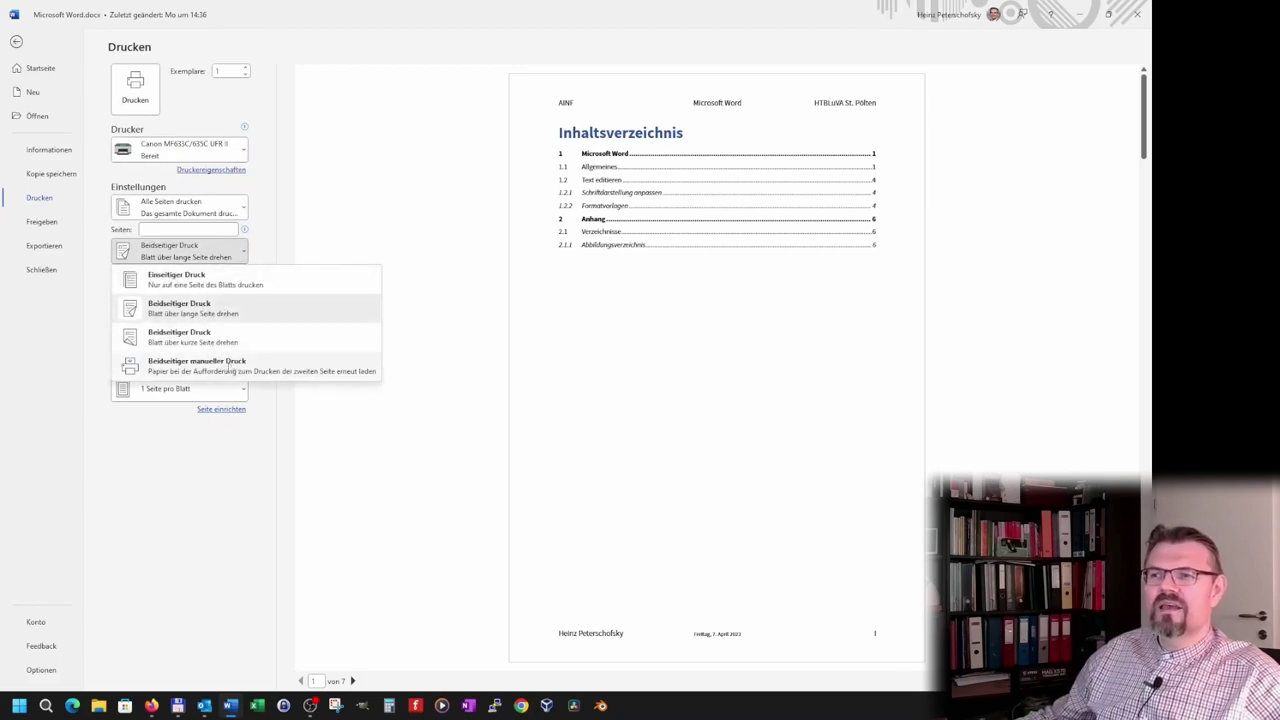
pyautogui.press('Escape')
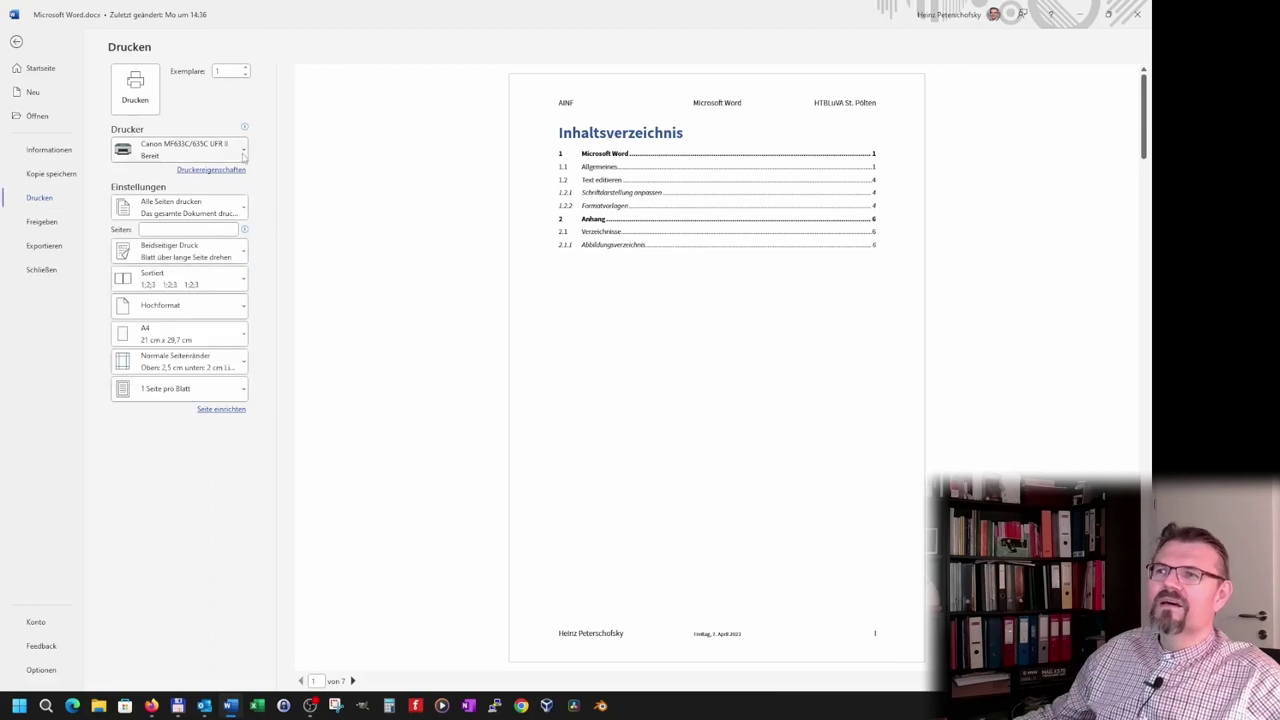
# Select Microsoft Print to PDF as the printer, leaving one-sided printing unchanged
pyautogui.click(243, 152)
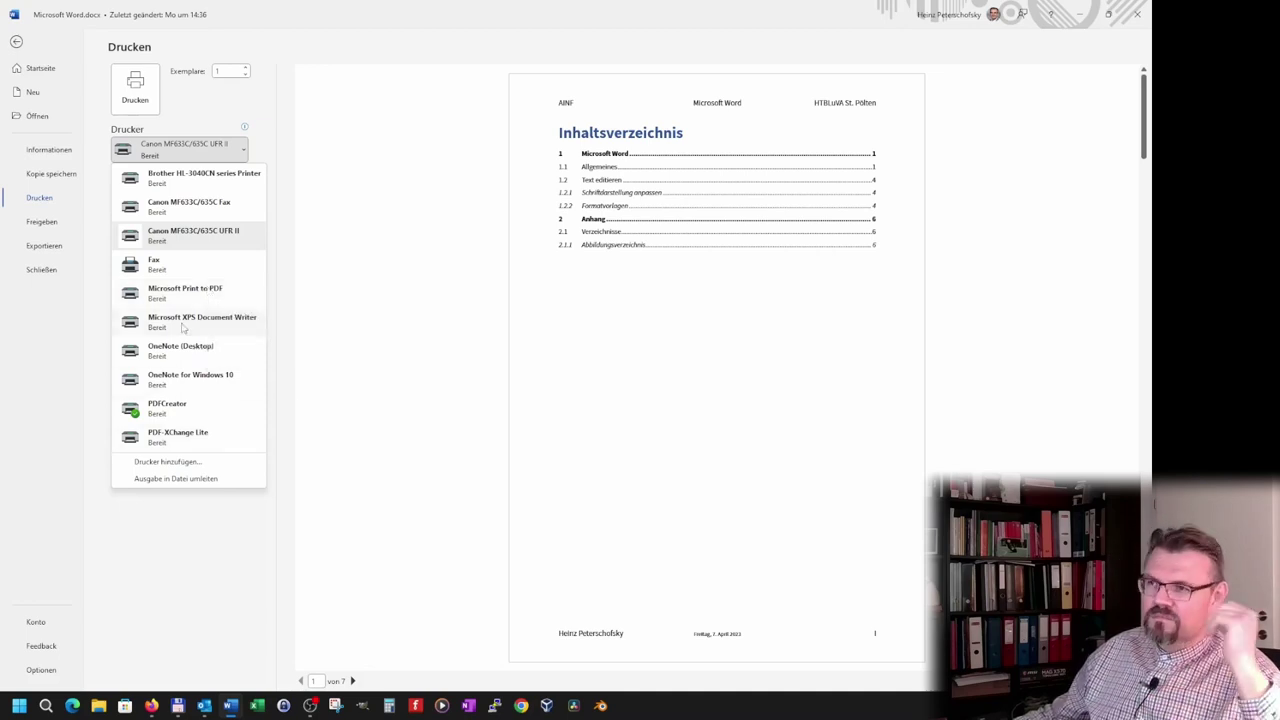
pyautogui.moveTo(185, 292)
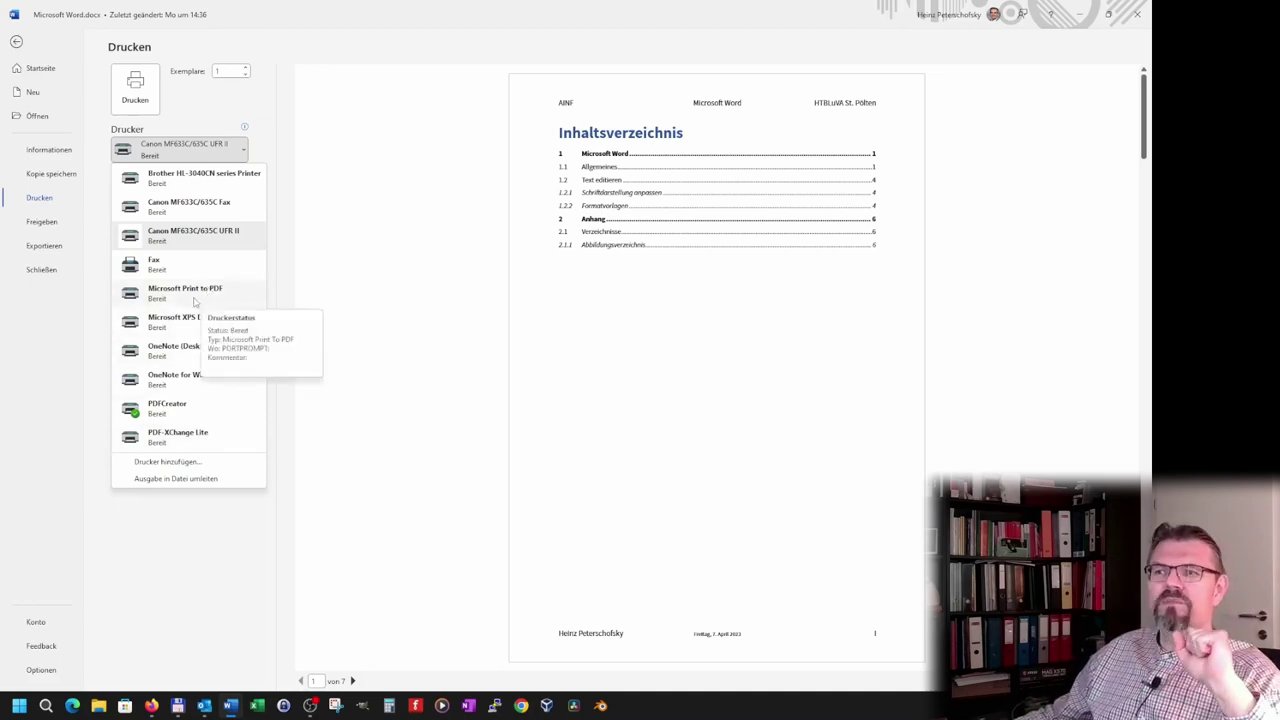
pyautogui.click(187, 293)
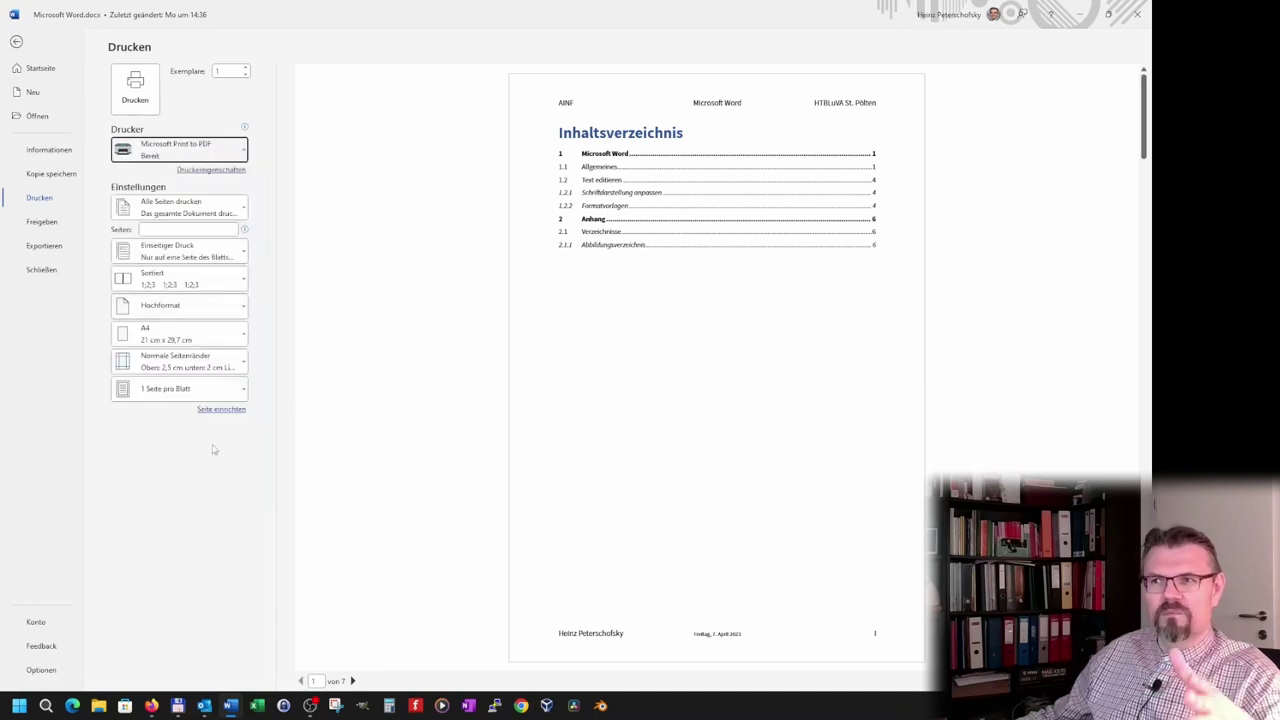
pyautogui.click(238, 258)
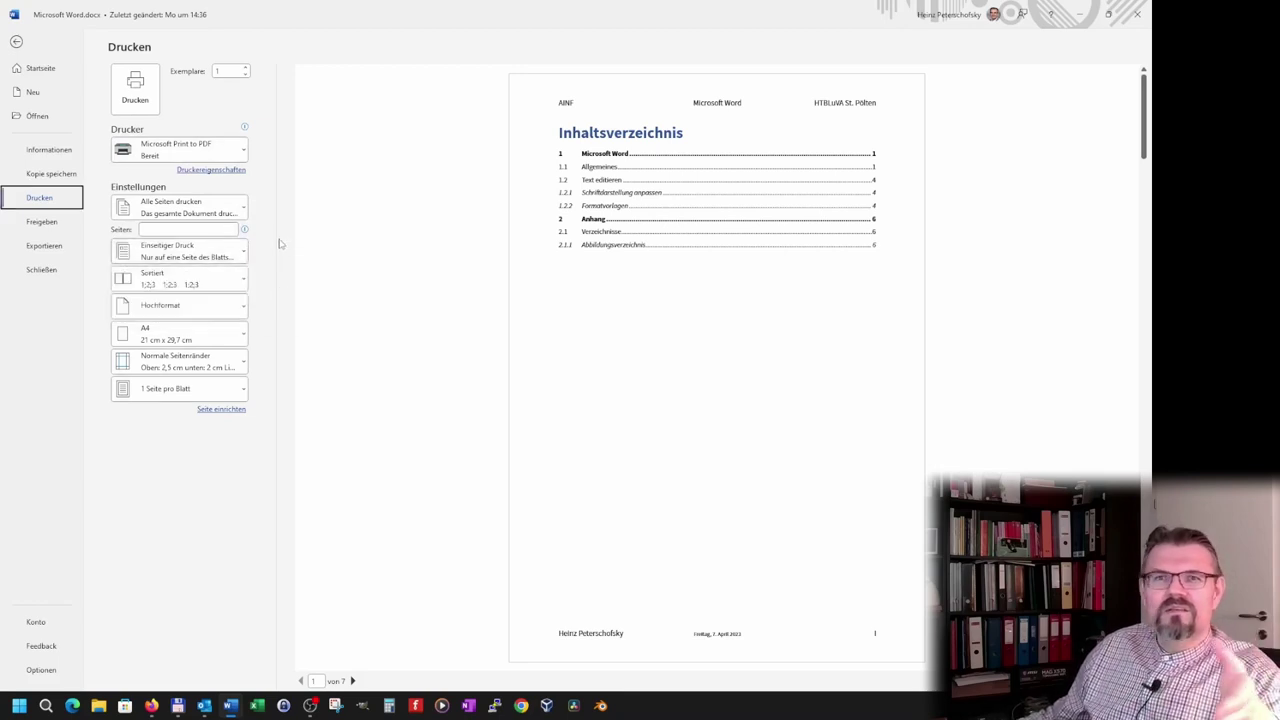
pyautogui.press('Escape')
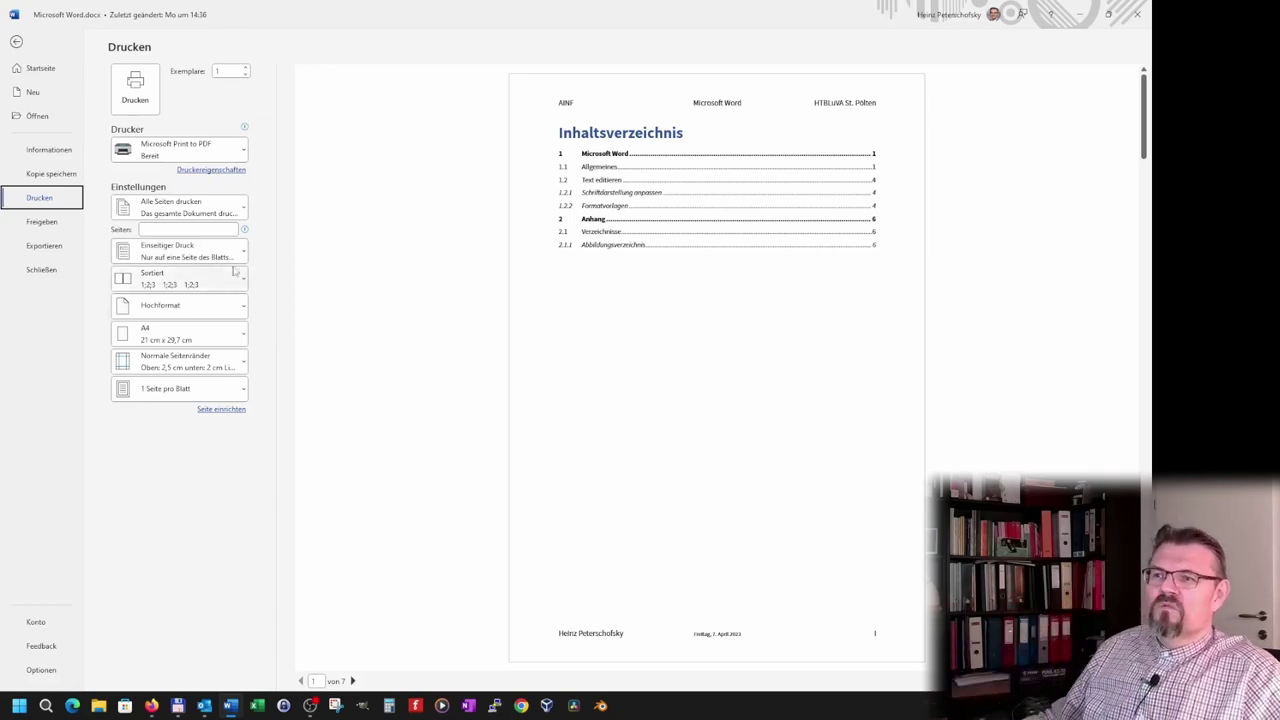
# Try 2 Seiten pro Blatt, revert to 1 Seite pro Blatt, and print to PDF
pyautogui.click(244, 390)
pyautogui.click(173, 449)
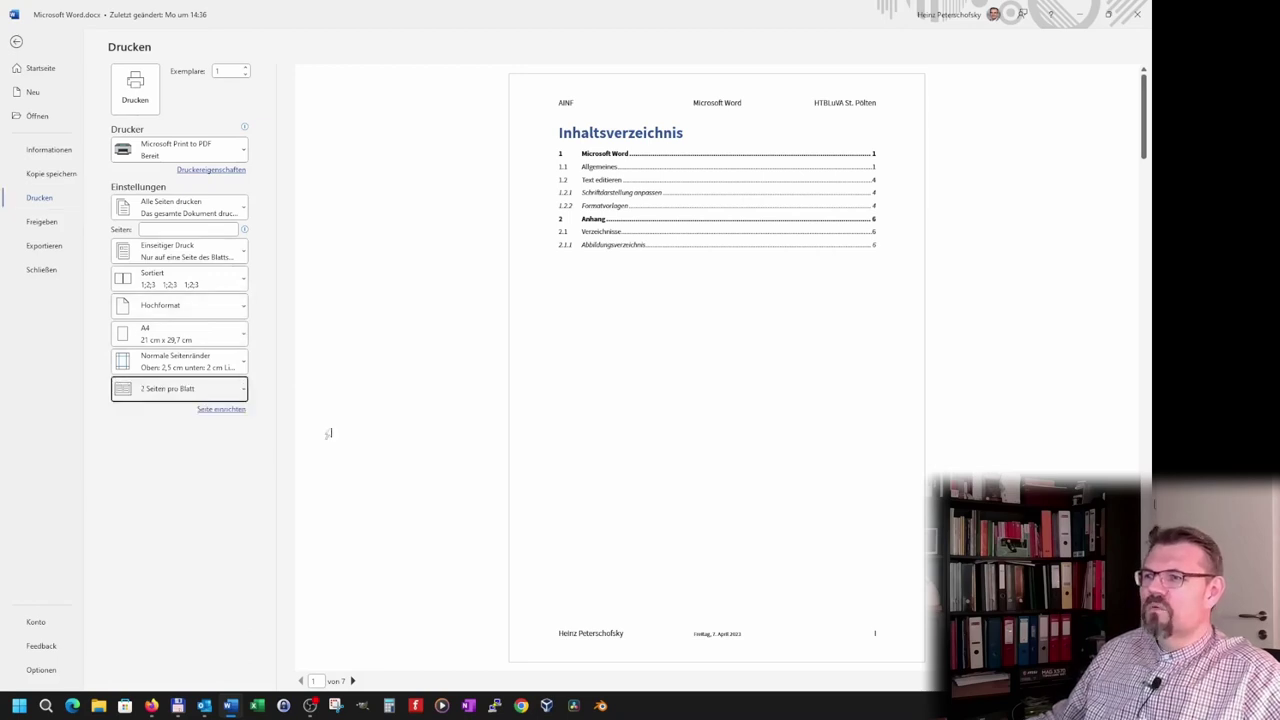
pyautogui.click(240, 392)
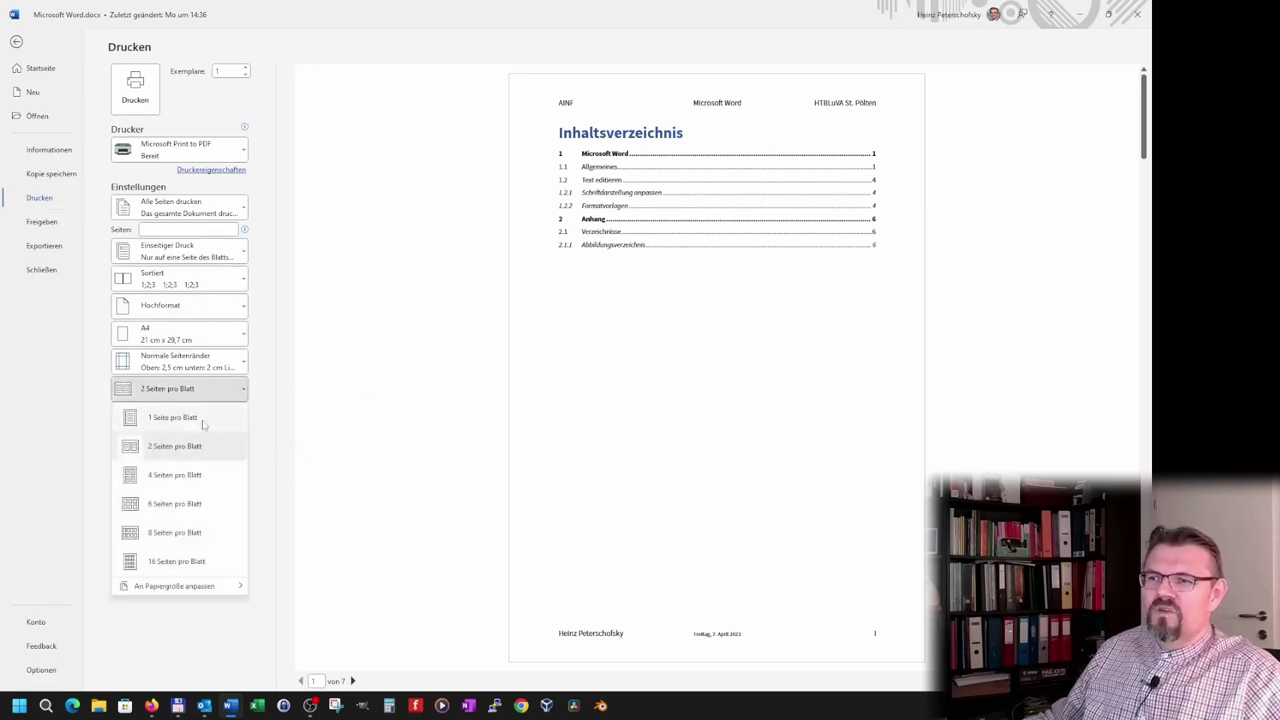
pyautogui.click(203, 421)
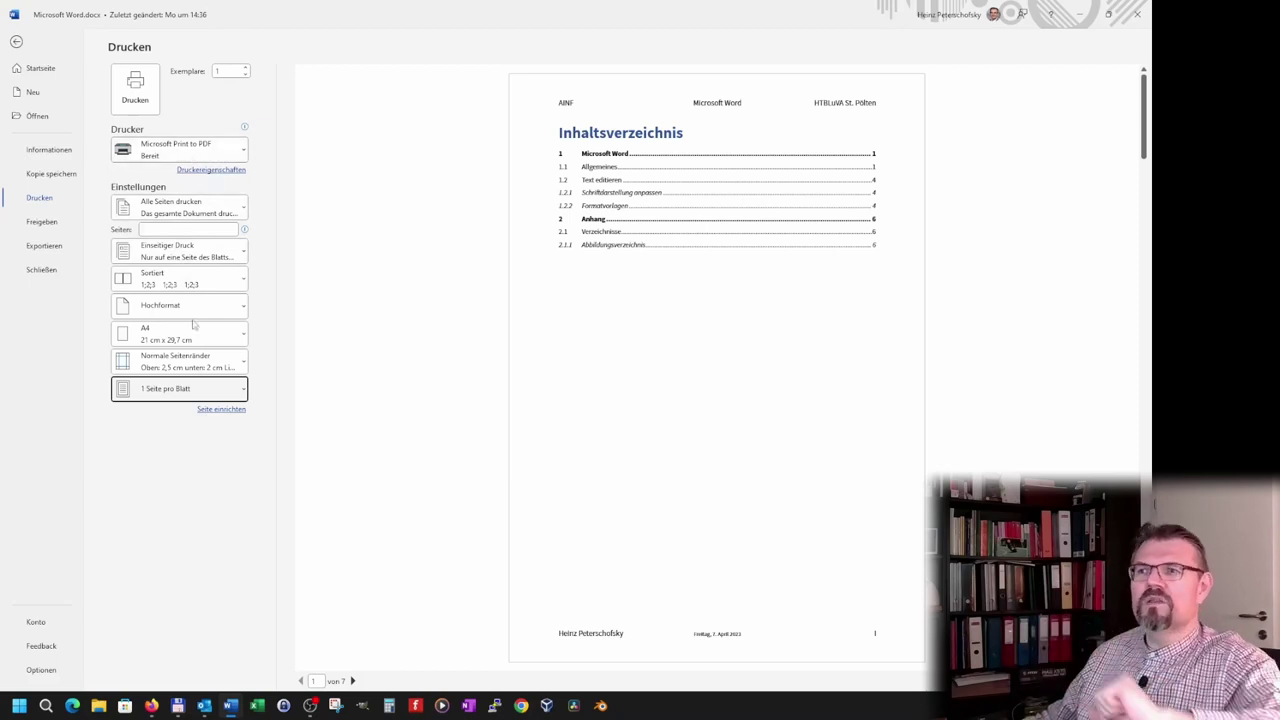
pyautogui.click(138, 108)
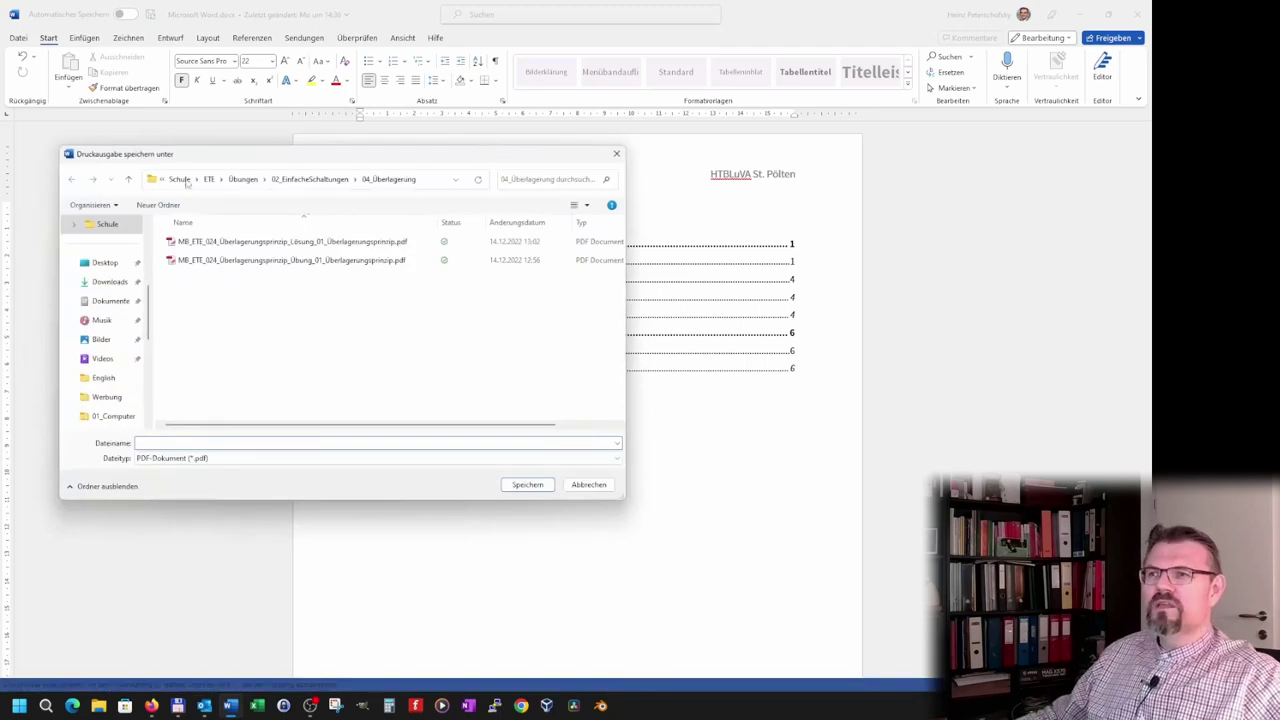
# Save the PDF printout as 'Microsoft Word' in the Schule > AINF folder
pyautogui.click(180, 179)
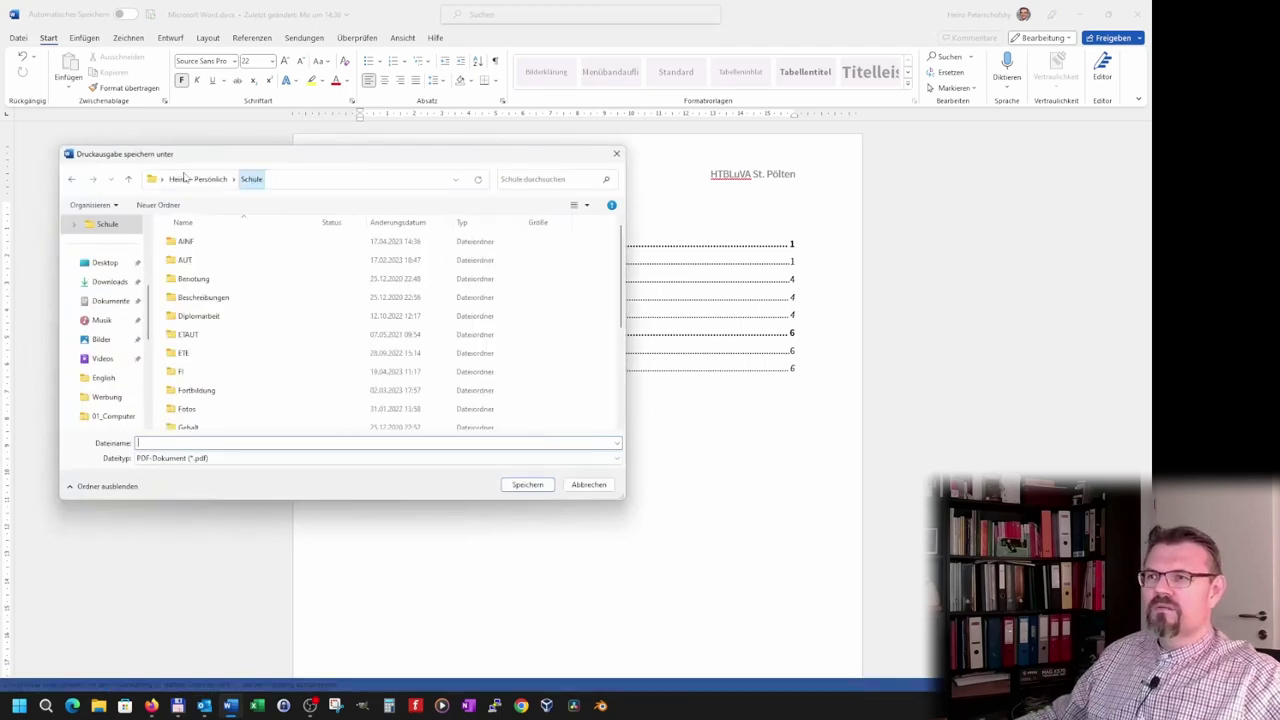
pyautogui.doubleClick(207, 374)
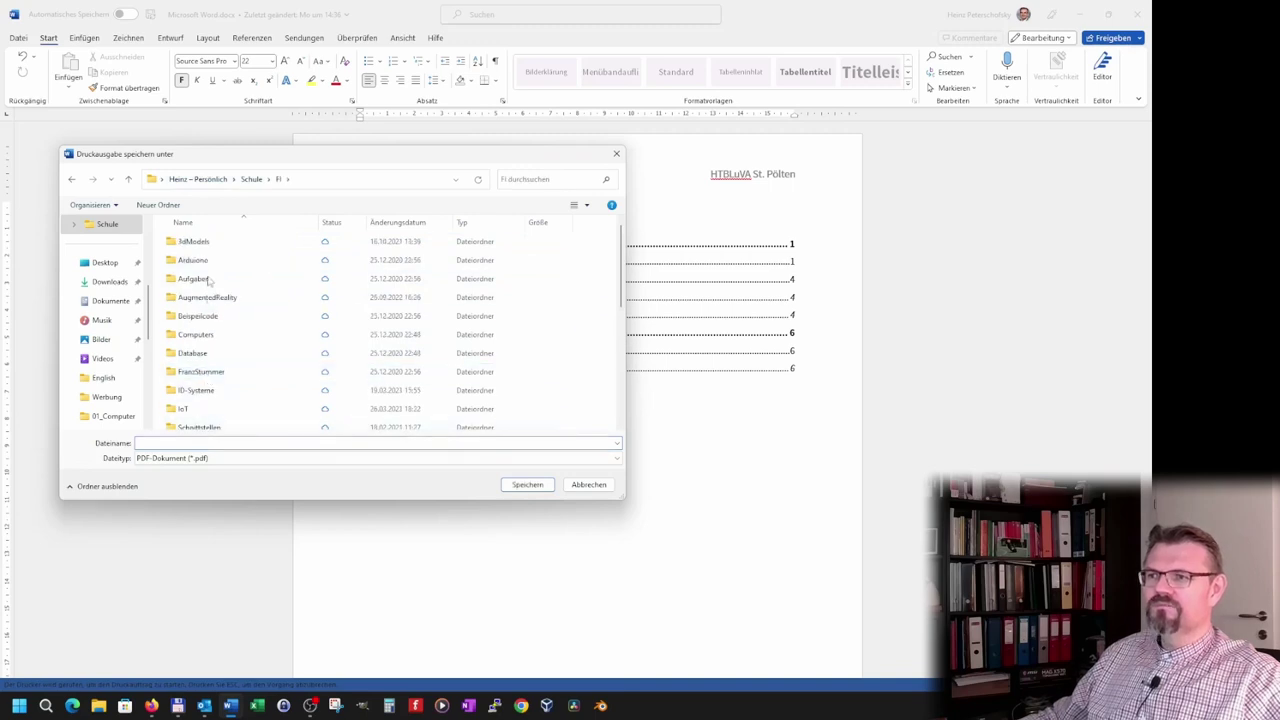
pyautogui.click(251, 179)
pyautogui.click(195, 246)
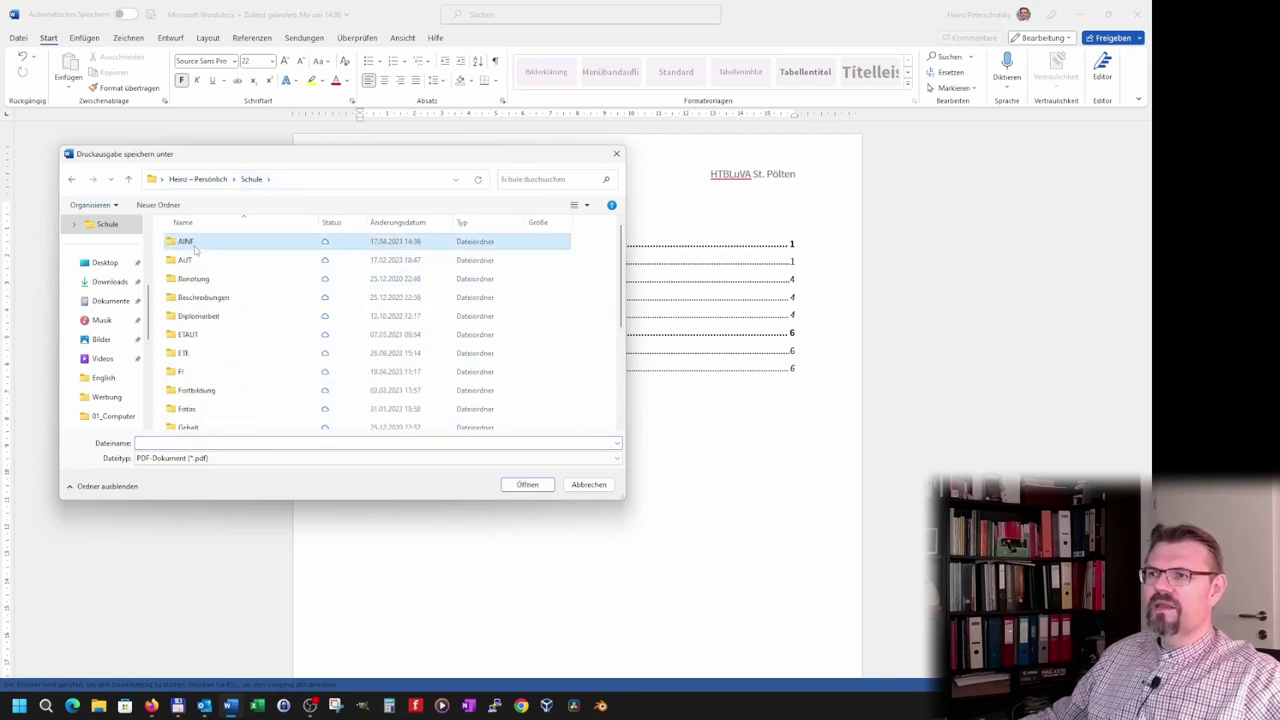
pyautogui.doubleClick(195, 247)
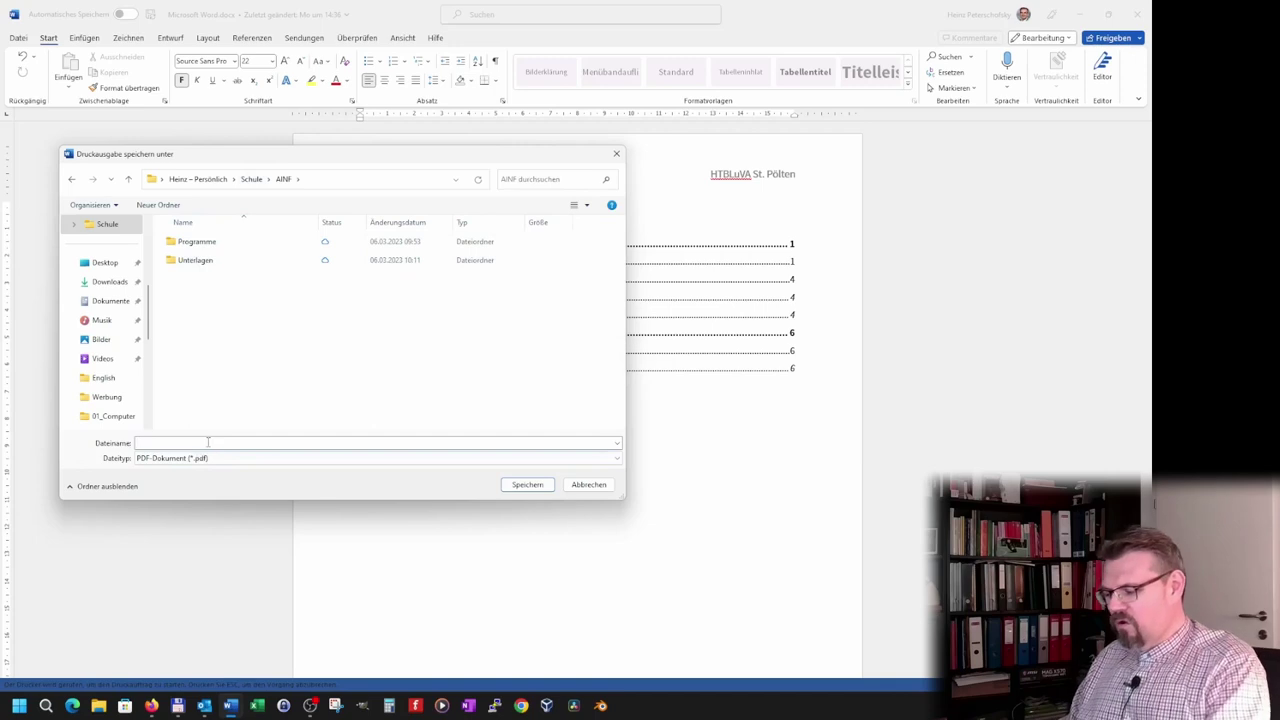
pyautogui.write('Mic')
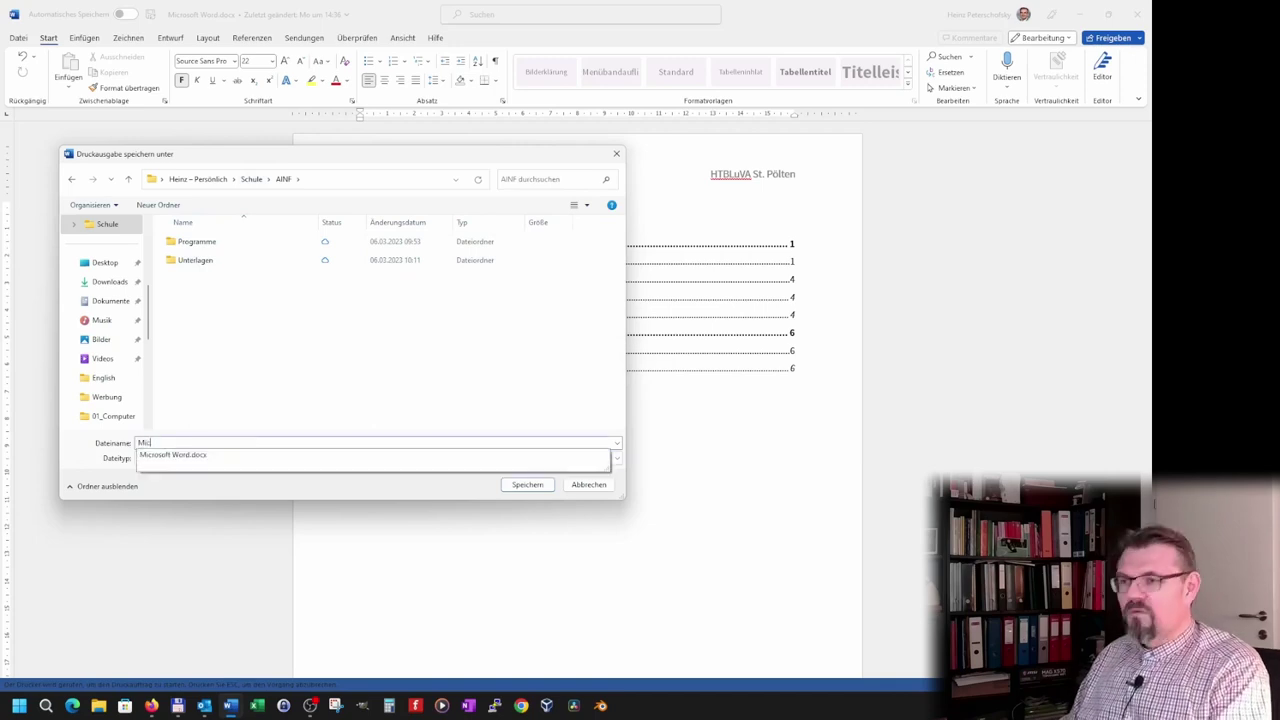
pyautogui.press('Down')
pyautogui.press('BackSpace')
pyautogui.press('BackSpace')
pyautogui.press('BackSpace')
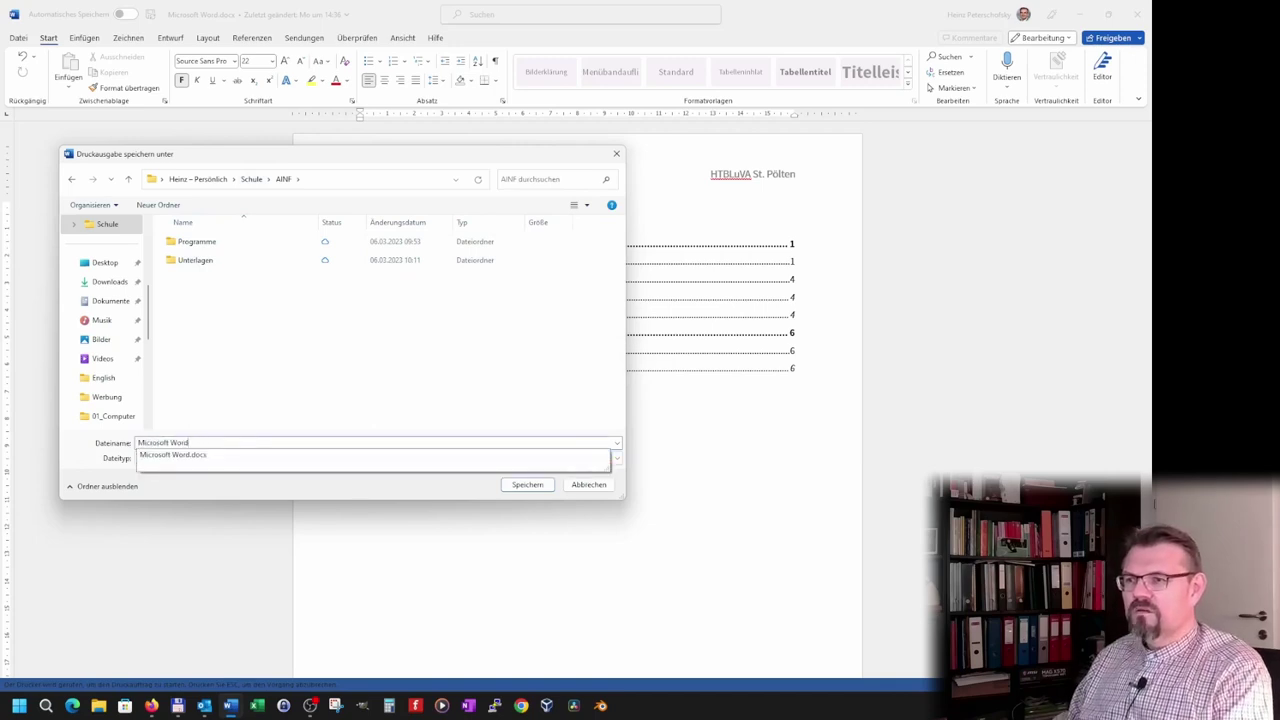
pyautogui.press('Return')
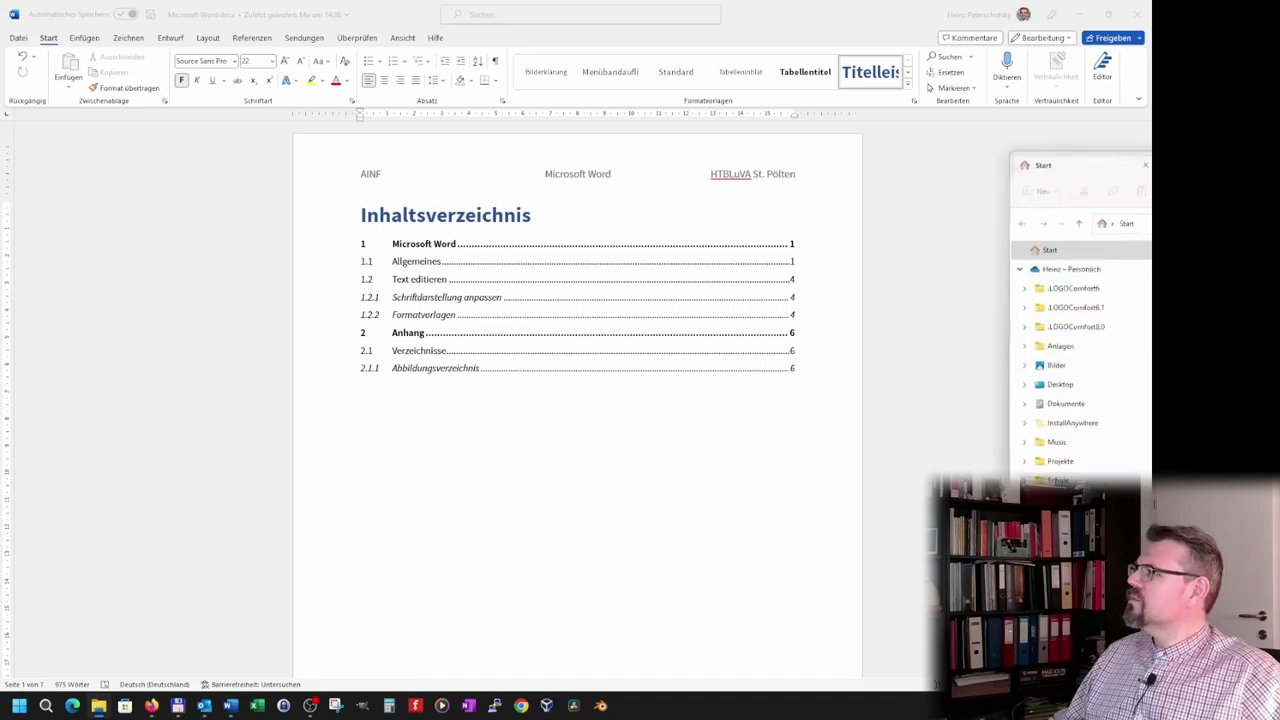
# Move File Explorer into view, open Schule > AINF and select Microsoft Word.pdf
pyautogui.moveTo(1060, 155); pyautogui.dragTo(489, 152)
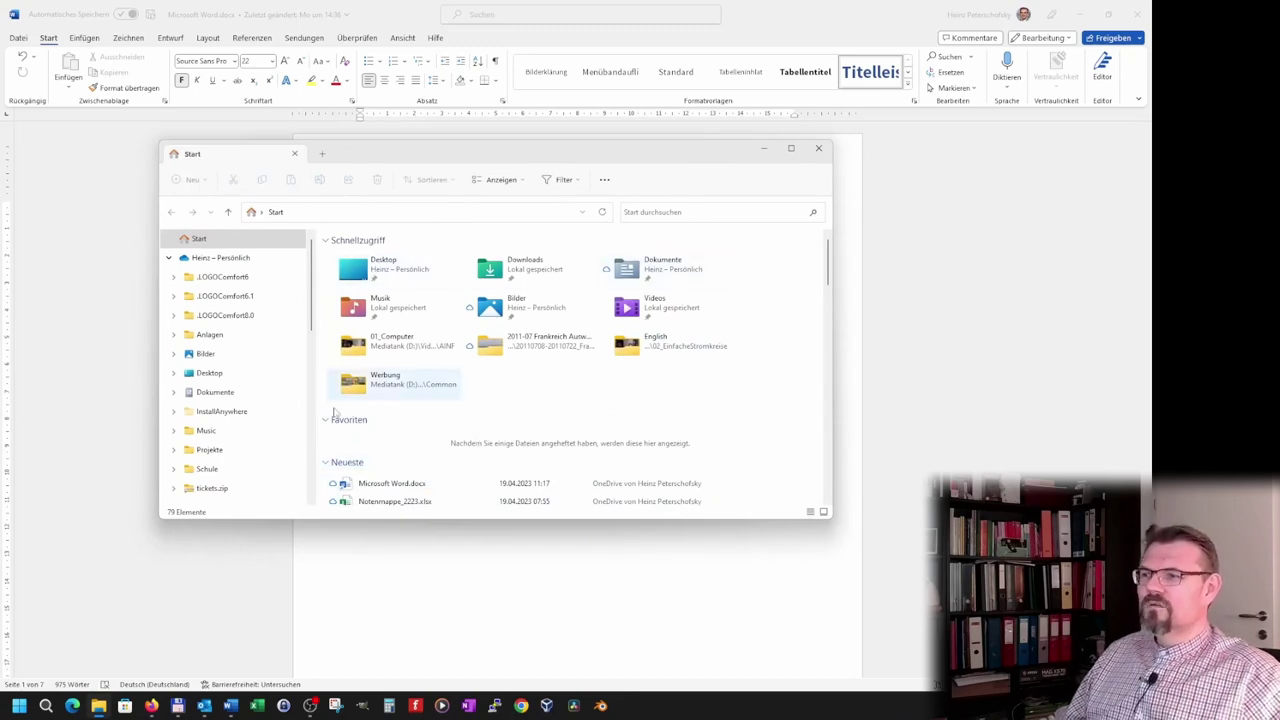
pyautogui.click(204, 472)
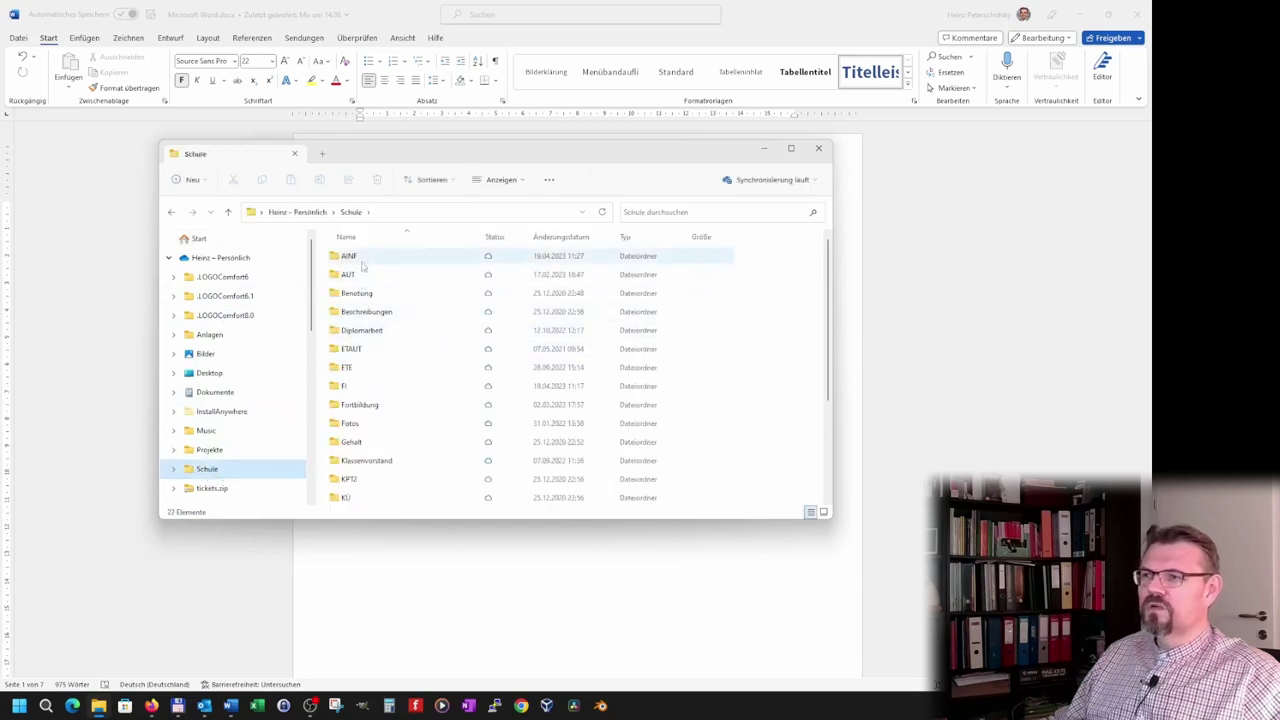
pyautogui.click(363, 260)
pyautogui.doubleClick(363, 258)
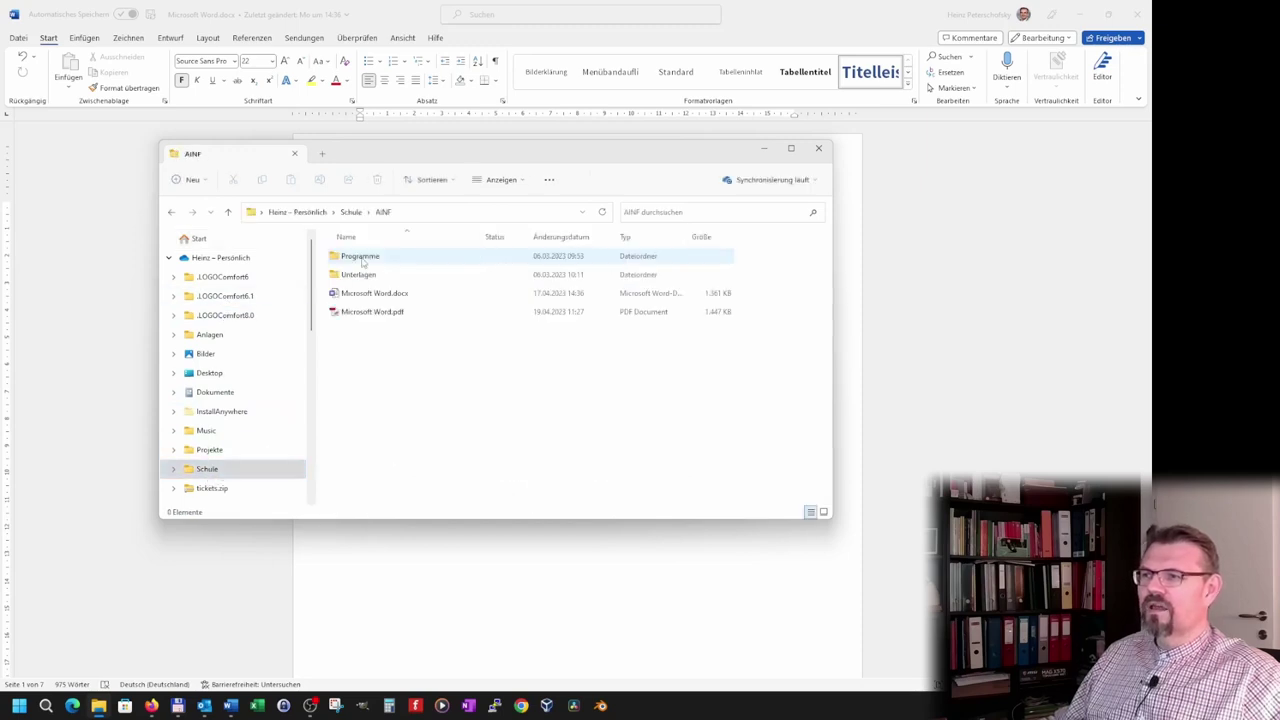
pyautogui.click(389, 313)
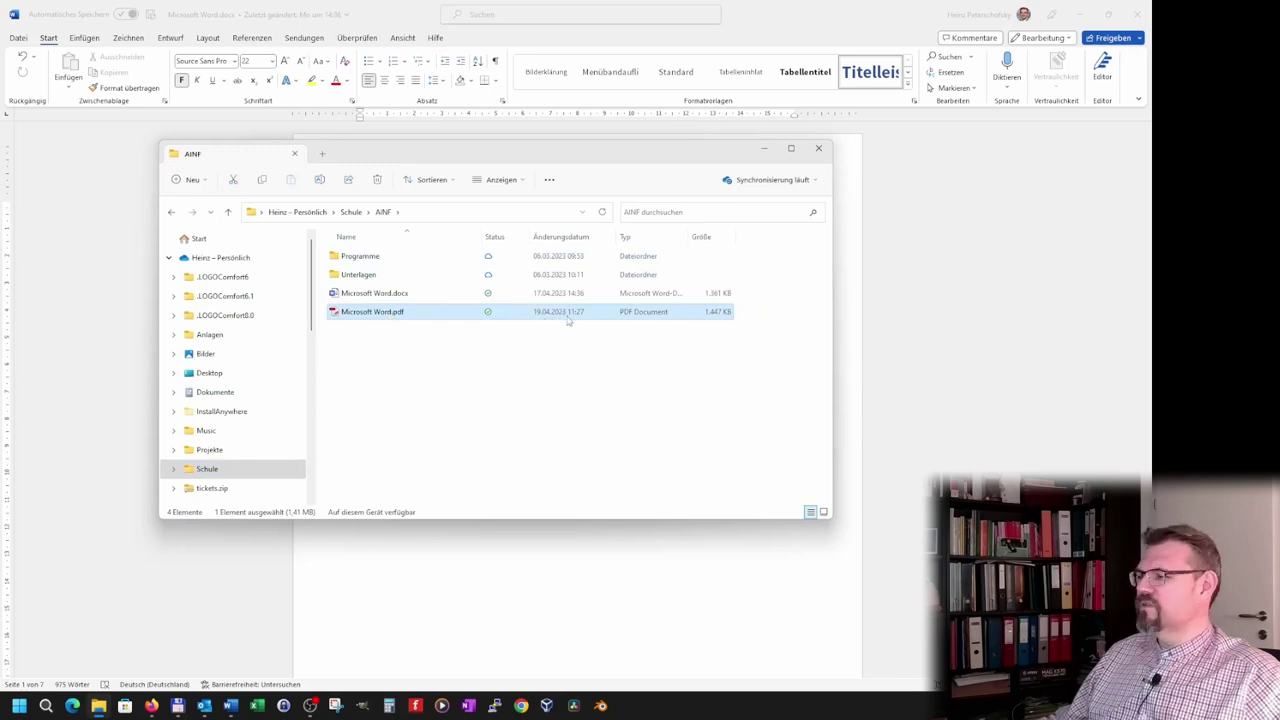
# Open Microsoft Word.pdf in PDF-XChange Editor and scroll down through all seven pages
pyautogui.doubleClick(376, 313)
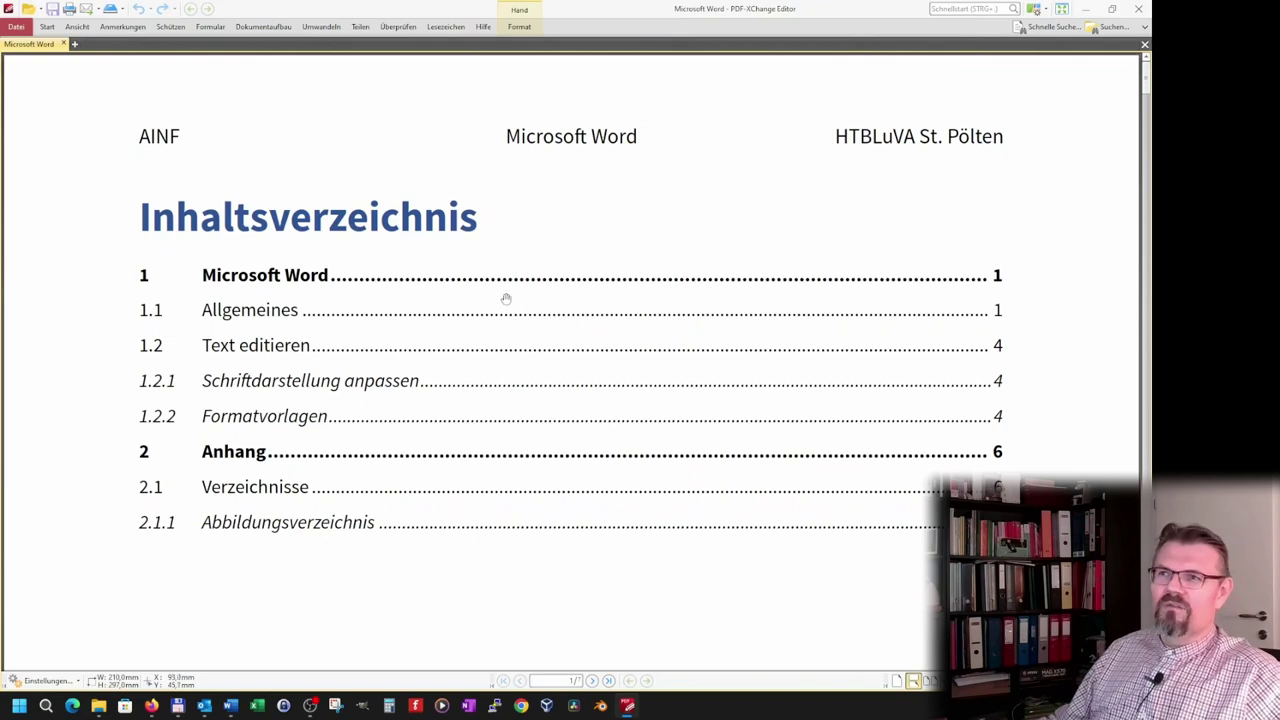
pyautogui.scroll(-10, 501, 299)
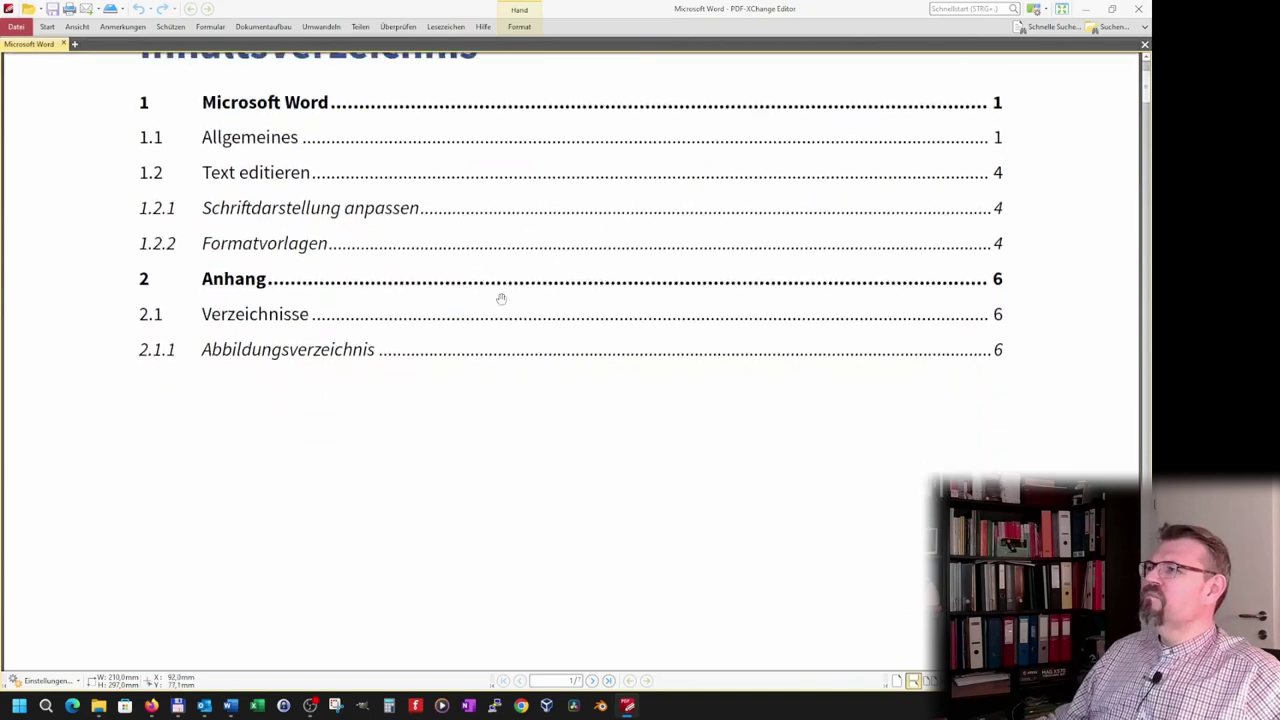
pyautogui.scroll(-5, 509, 312)
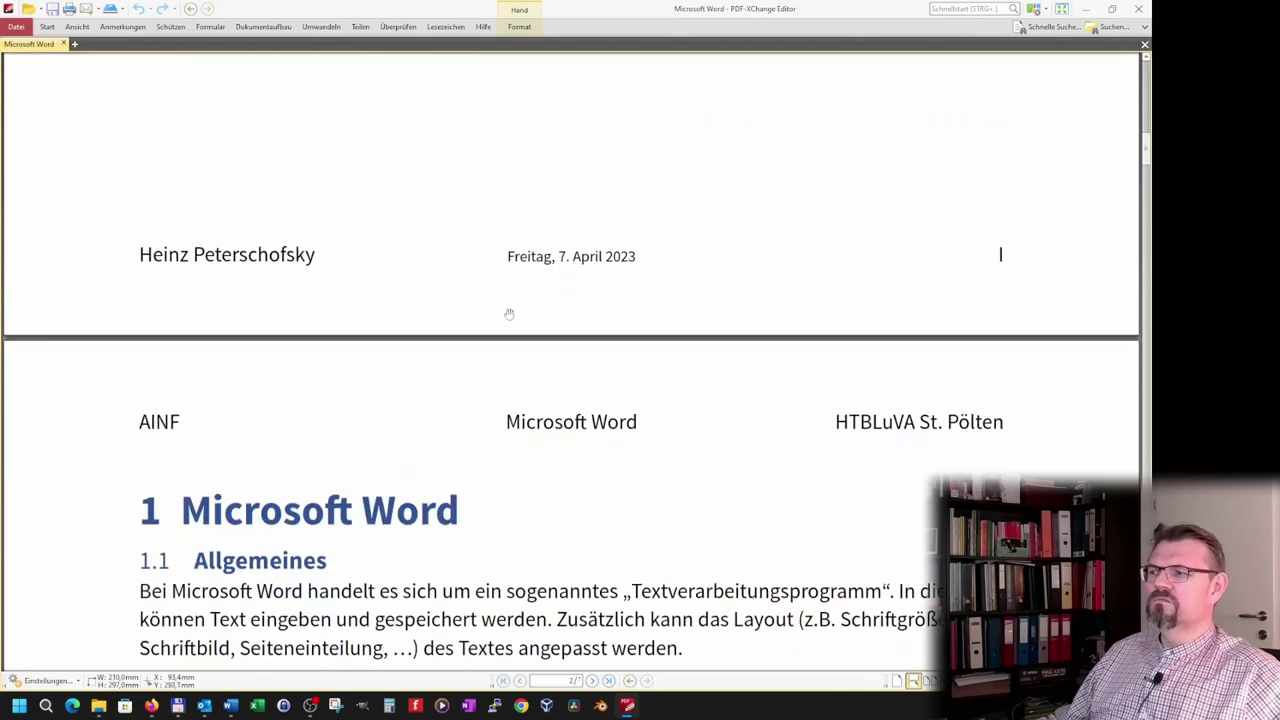
pyautogui.scroll(-5, 509, 312)
pyautogui.scroll(-5, 508, 313)
pyautogui.scroll(-4, 507, 315)
pyautogui.scroll(-5, 507, 315)
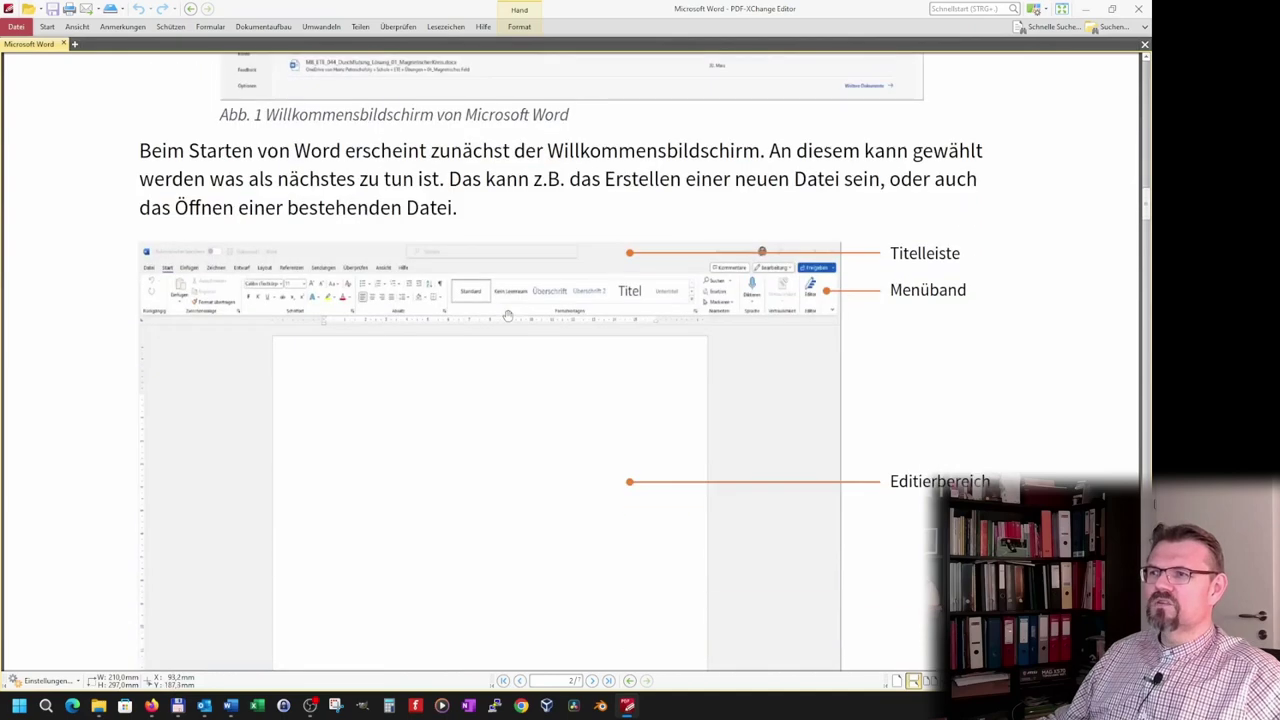
pyautogui.scroll(-5, 507, 316)
pyautogui.scroll(-4, 507, 318)
pyautogui.scroll(-5, 506, 317)
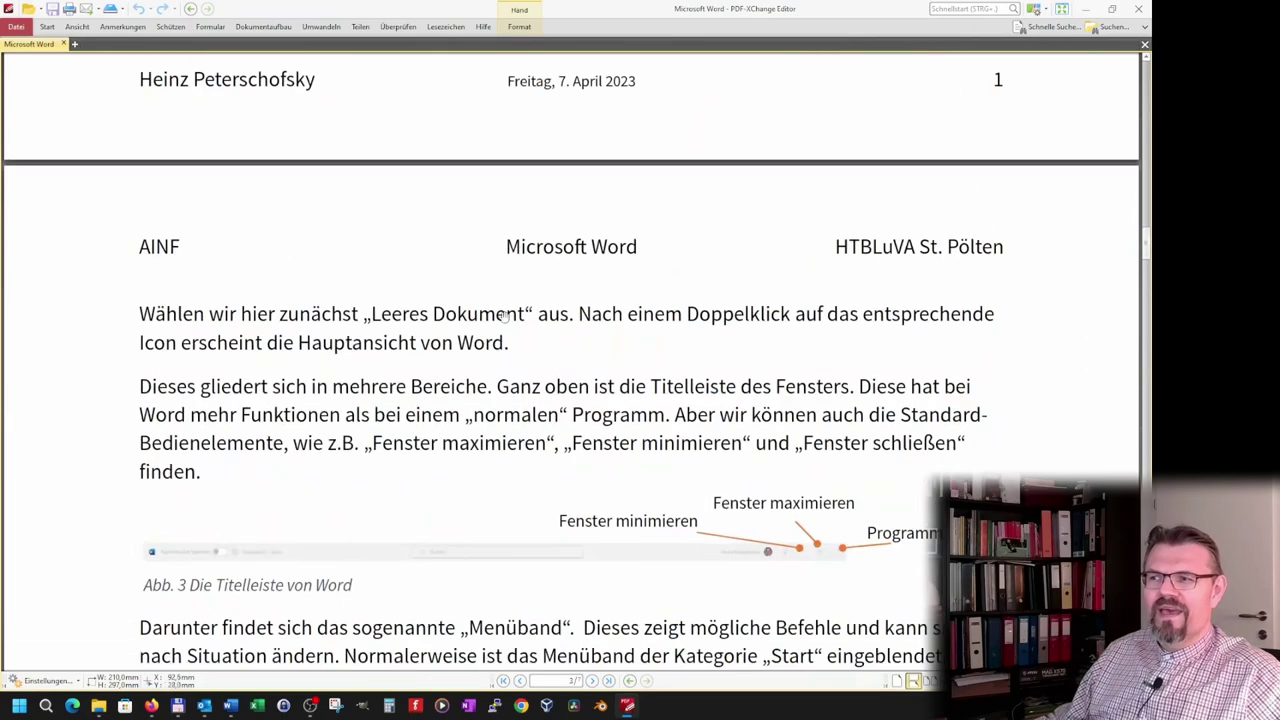
pyautogui.scroll(-2, 505, 316)
pyautogui.scroll(-3, 506, 316)
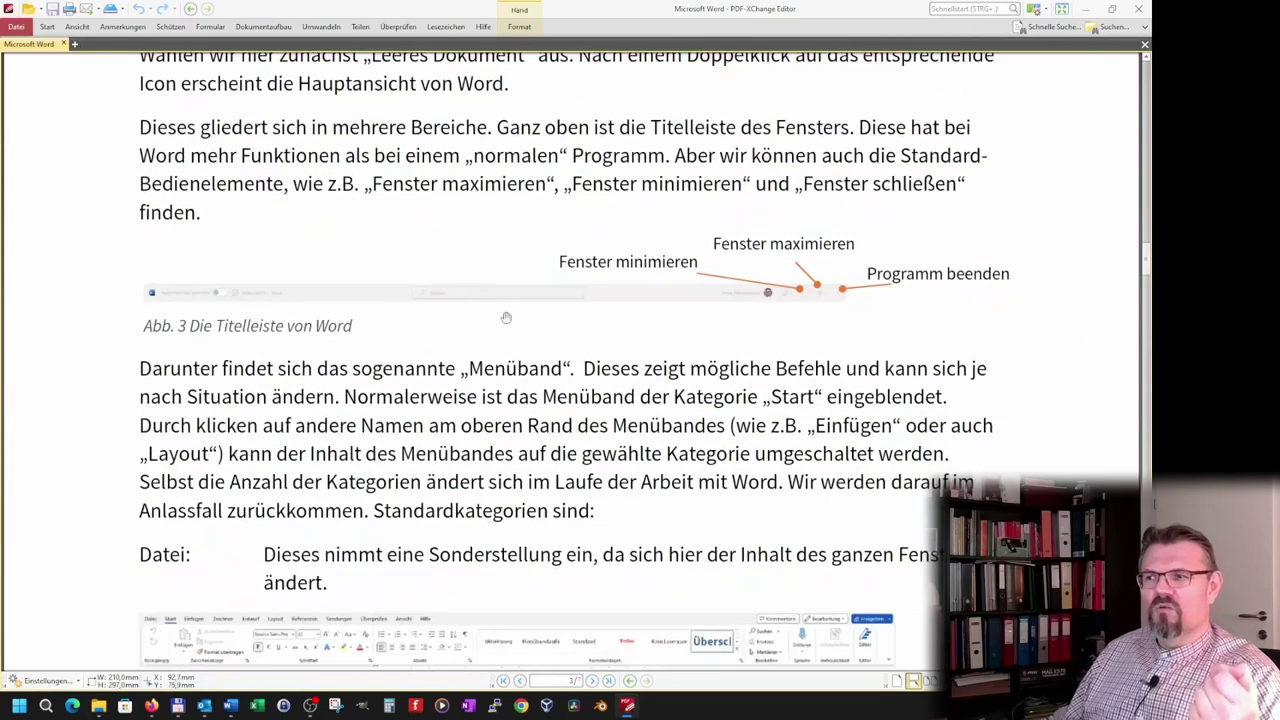
pyautogui.scroll(-5, 508, 315)
pyautogui.scroll(-7, 510, 314)
pyautogui.scroll(-3, 510, 313)
pyautogui.scroll(-5, 512, 312)
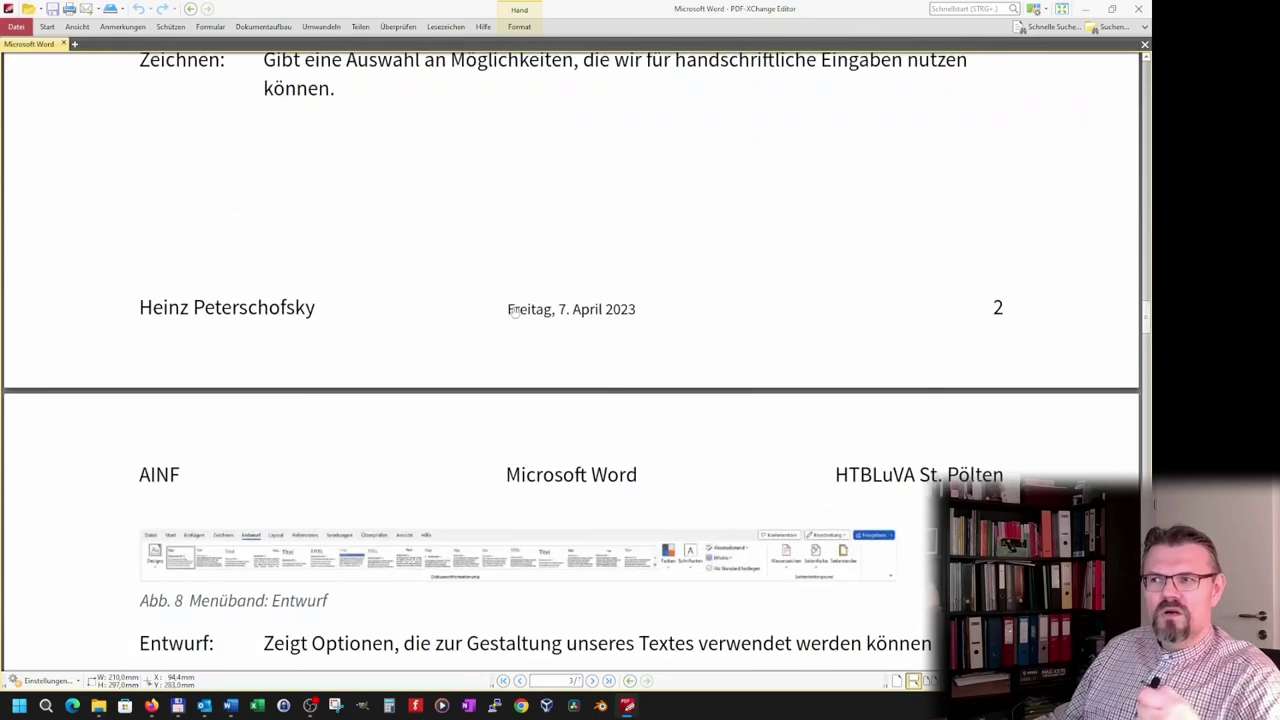
pyautogui.scroll(-4, 512, 313)
pyautogui.scroll(-2, 512, 314)
pyautogui.scroll(-3, 512, 314)
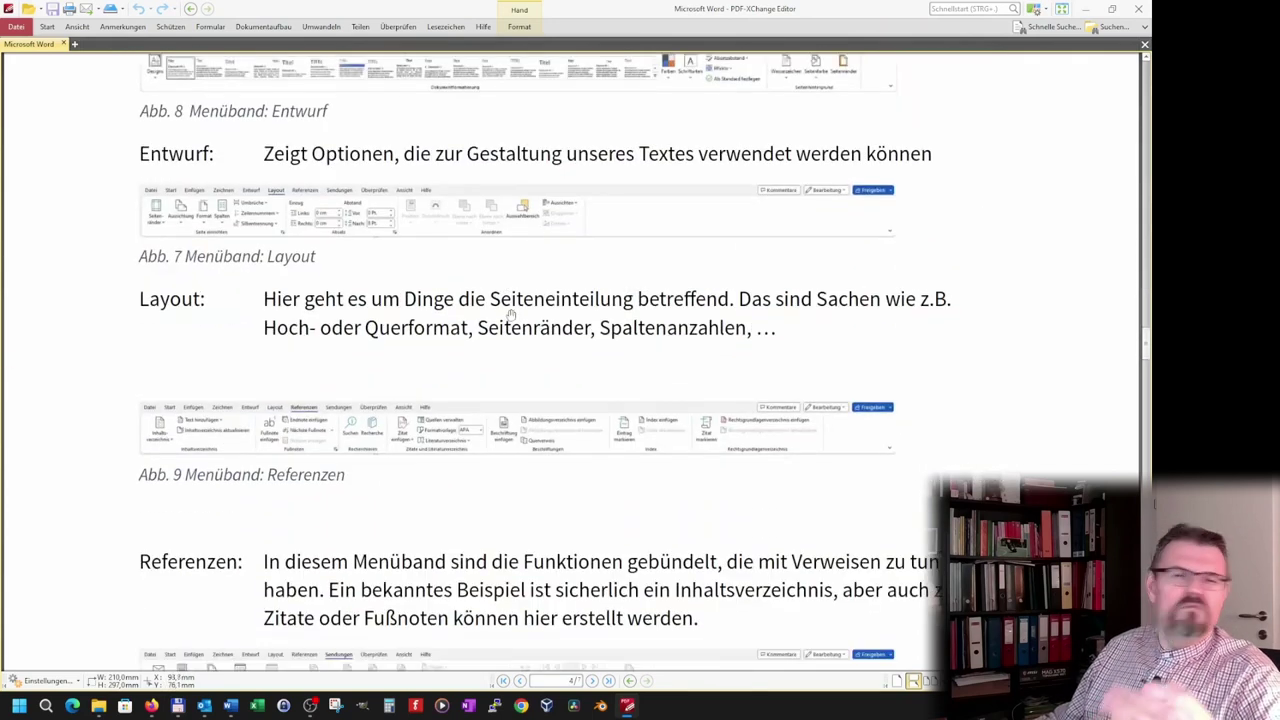
pyautogui.scroll(-4, 510, 314)
pyautogui.scroll(-5, 508, 313)
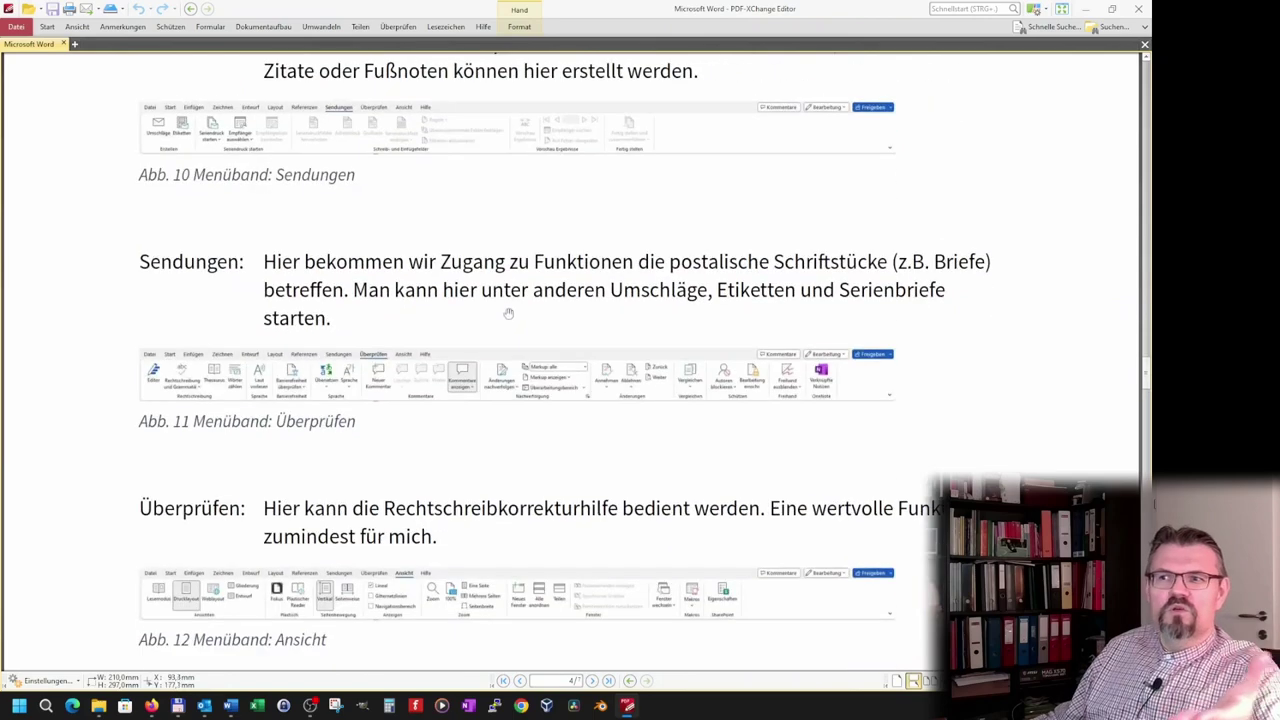
pyautogui.scroll(-4, 508, 313)
pyautogui.scroll(-5, 508, 314)
pyautogui.scroll(-4, 508, 314)
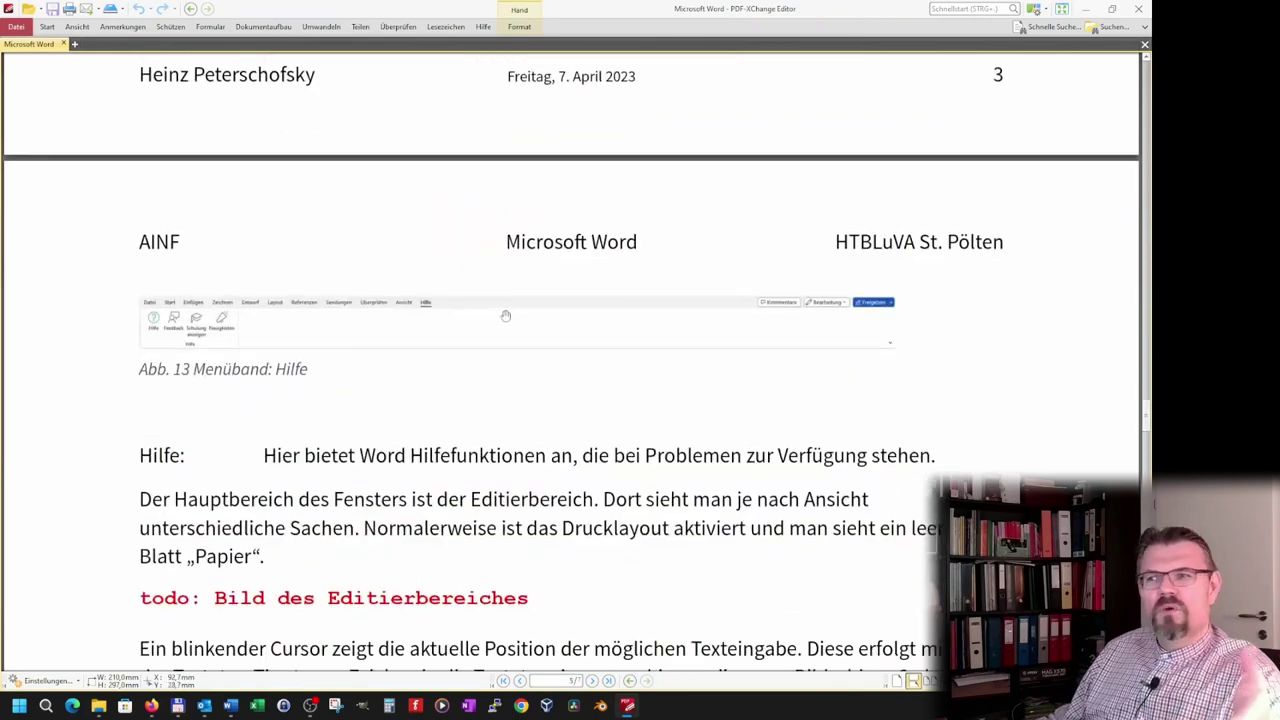
pyautogui.scroll(-4, 508, 314)
pyautogui.scroll(-7, 507, 318)
pyautogui.scroll(-6, 505, 325)
pyautogui.scroll(-6, 505, 326)
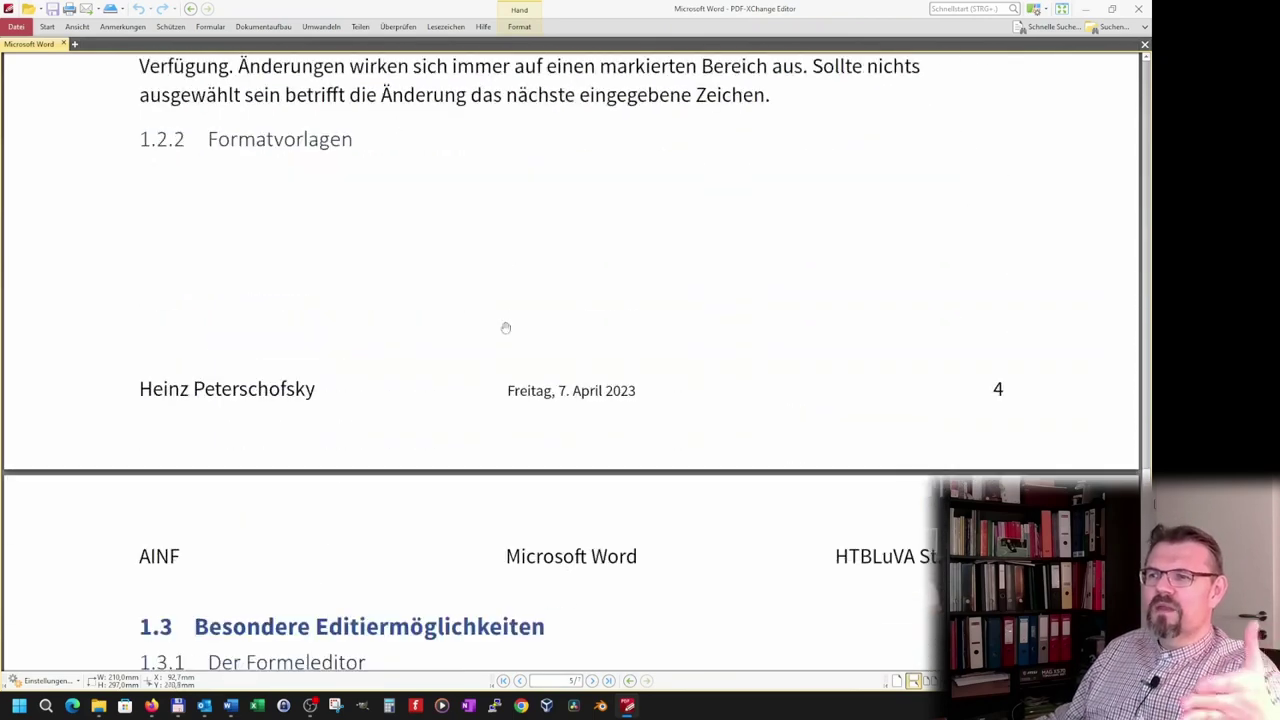
pyautogui.scroll(-4, 505, 326)
pyautogui.scroll(-2, 505, 326)
pyautogui.scroll(-2, 506, 326)
pyautogui.scroll(-5, 506, 326)
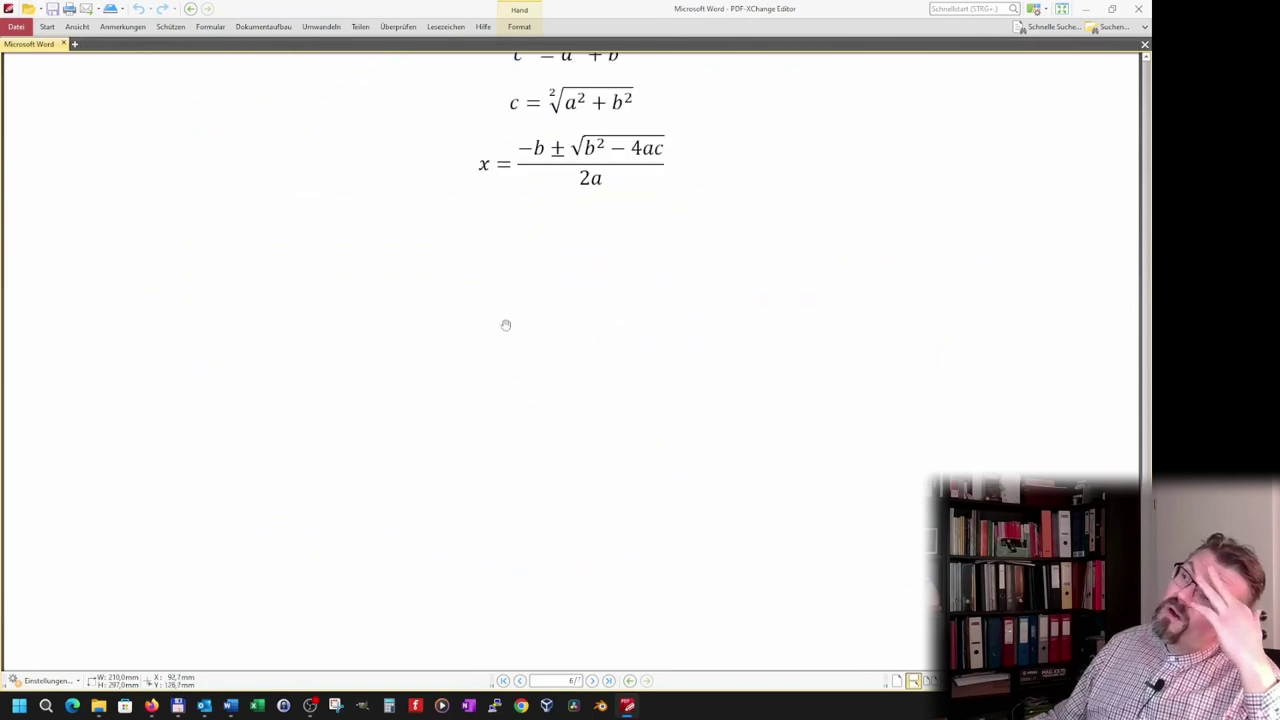
pyautogui.scroll(-4, 505, 326)
pyautogui.scroll(-4, 504, 326)
pyautogui.scroll(-4, 503, 326)
pyautogui.scroll(-4, 503, 326)
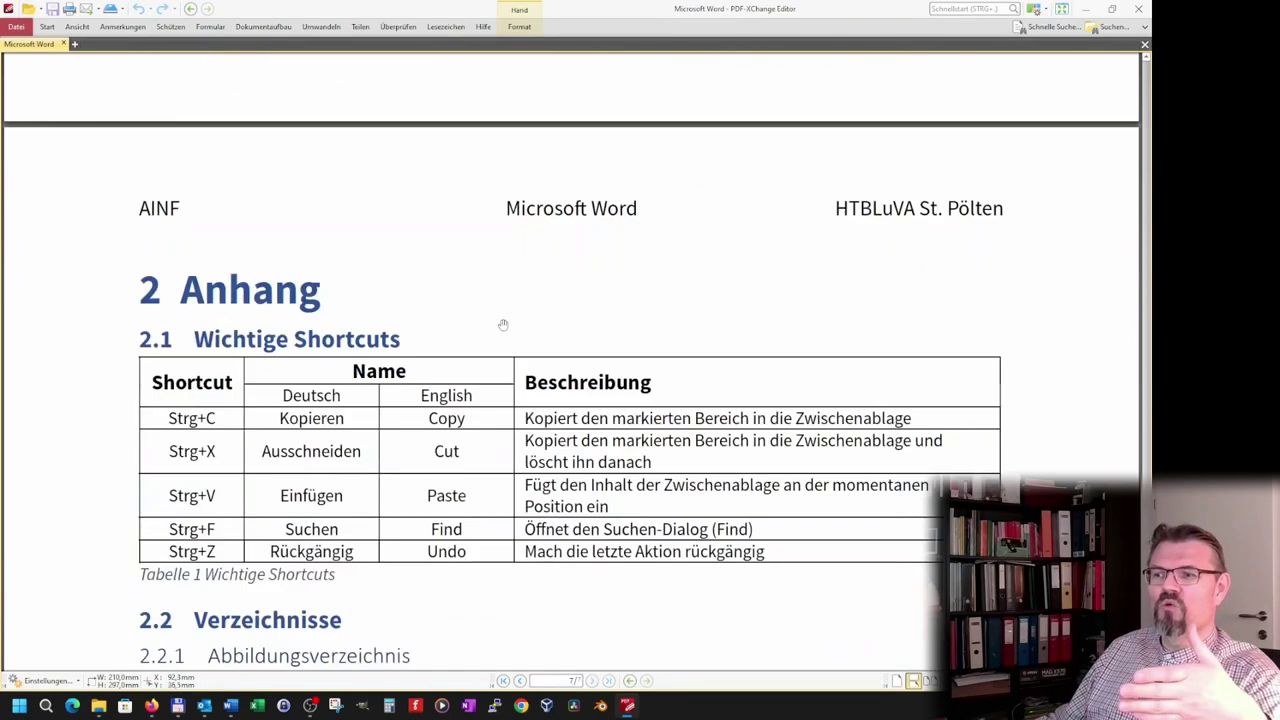
pyautogui.scroll(-4, 501, 323)
pyautogui.scroll(-4, 501, 322)
pyautogui.scroll(-4, 501, 322)
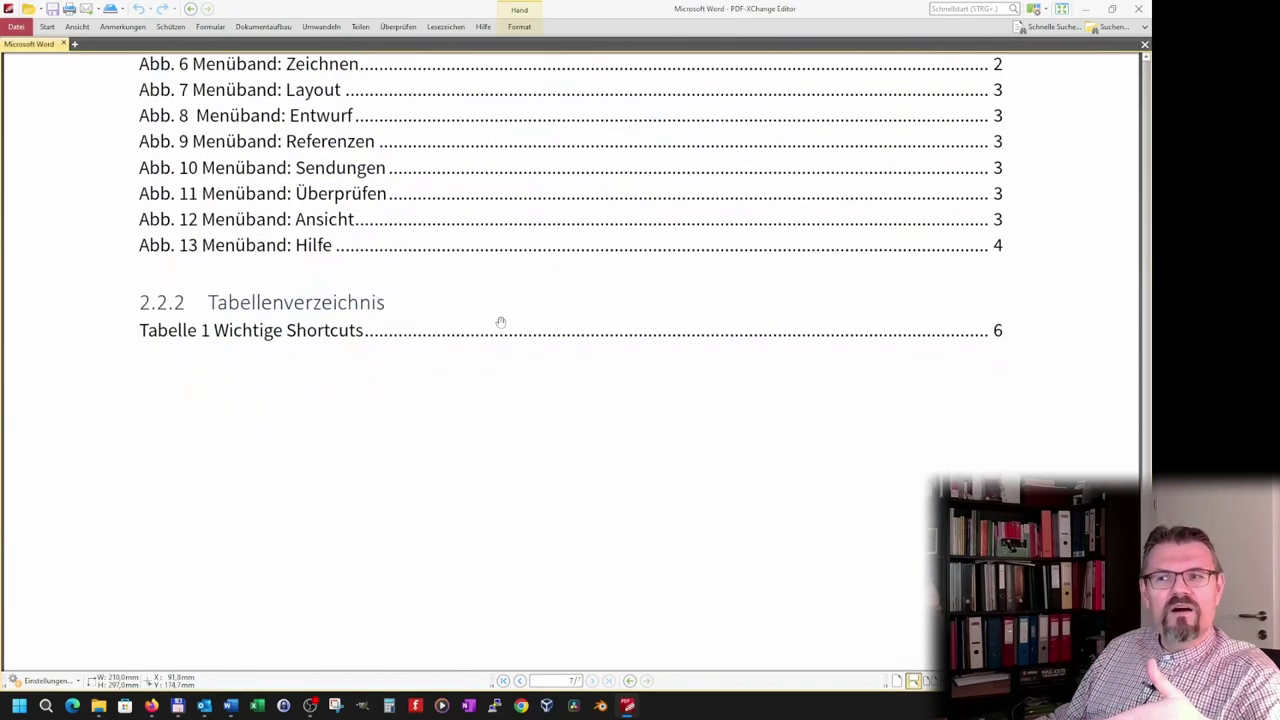
pyautogui.scroll(-5, 501, 322)
pyautogui.scroll(-1, 501, 322)
# Return to the first page of the PDF via scrolling and the scrollbar
pyautogui.scroll(4, 499, 322)
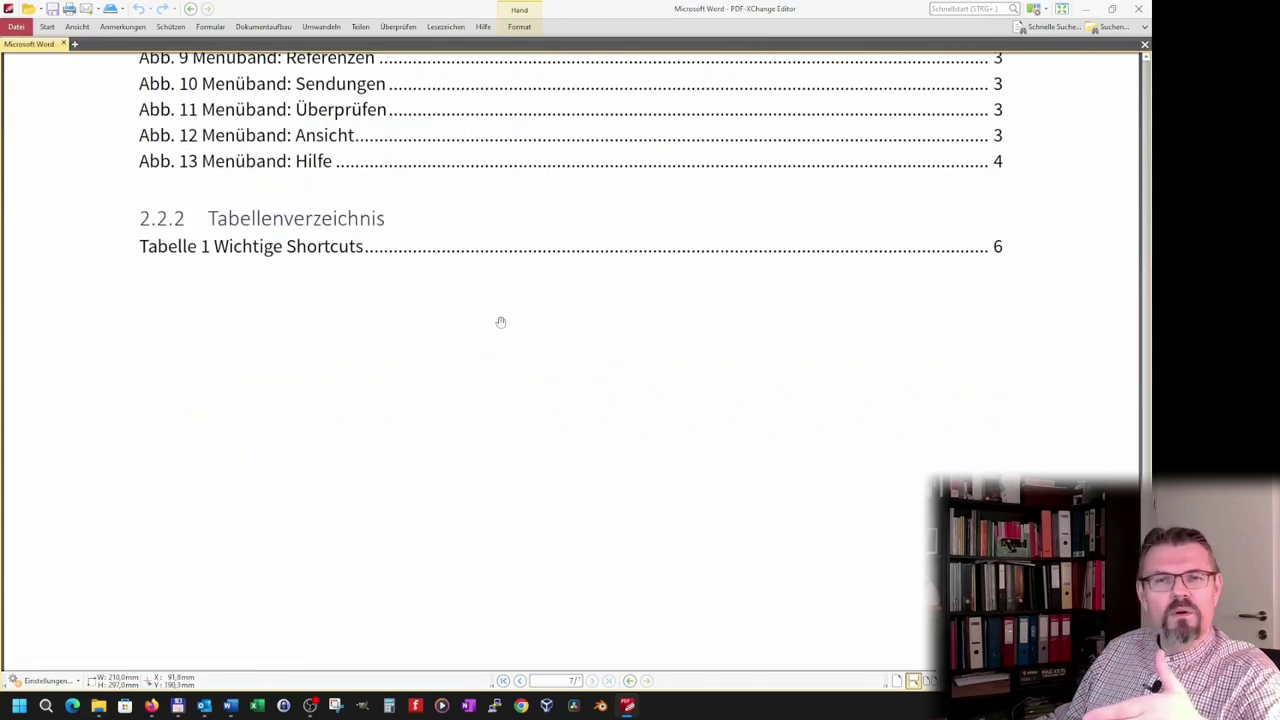
pyautogui.scroll(4, 497, 322)
pyautogui.scroll(3, 497, 322)
pyautogui.scroll(4, 497, 322)
pyautogui.scroll(4, 497, 322)
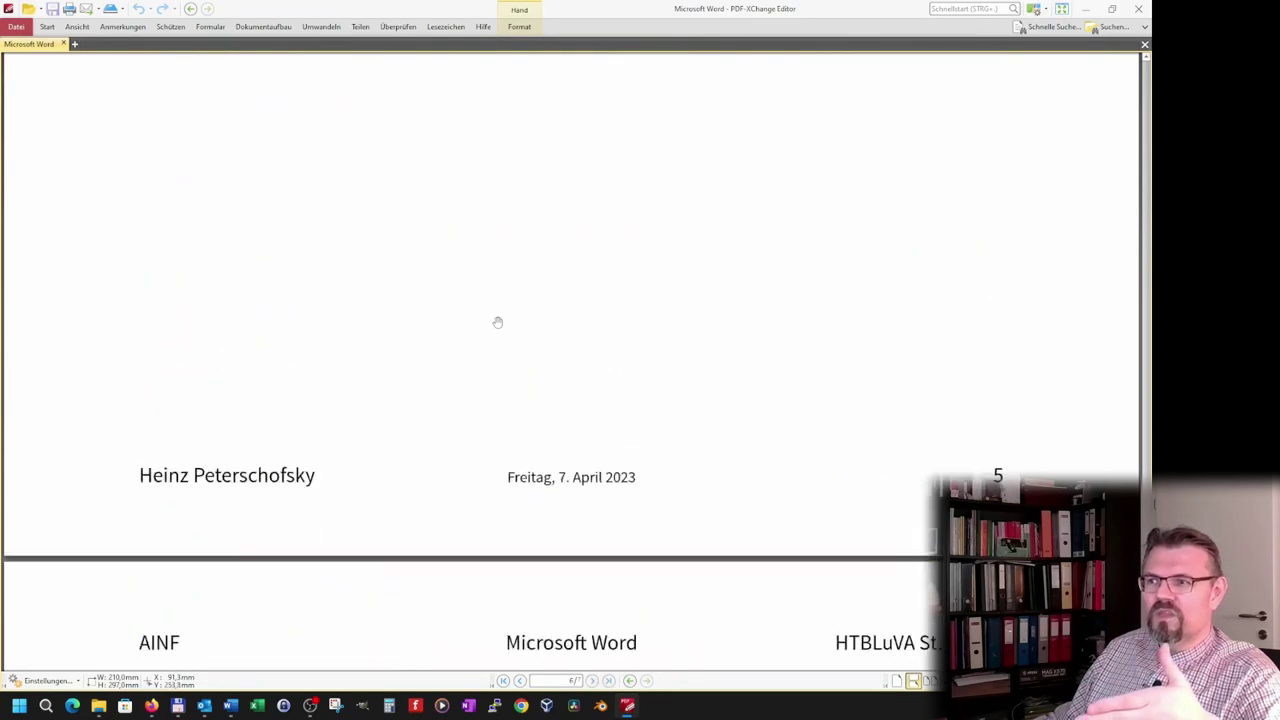
pyautogui.scroll(3, 497, 322)
pyautogui.scroll(4, 497, 322)
pyautogui.scroll(3, 497, 322)
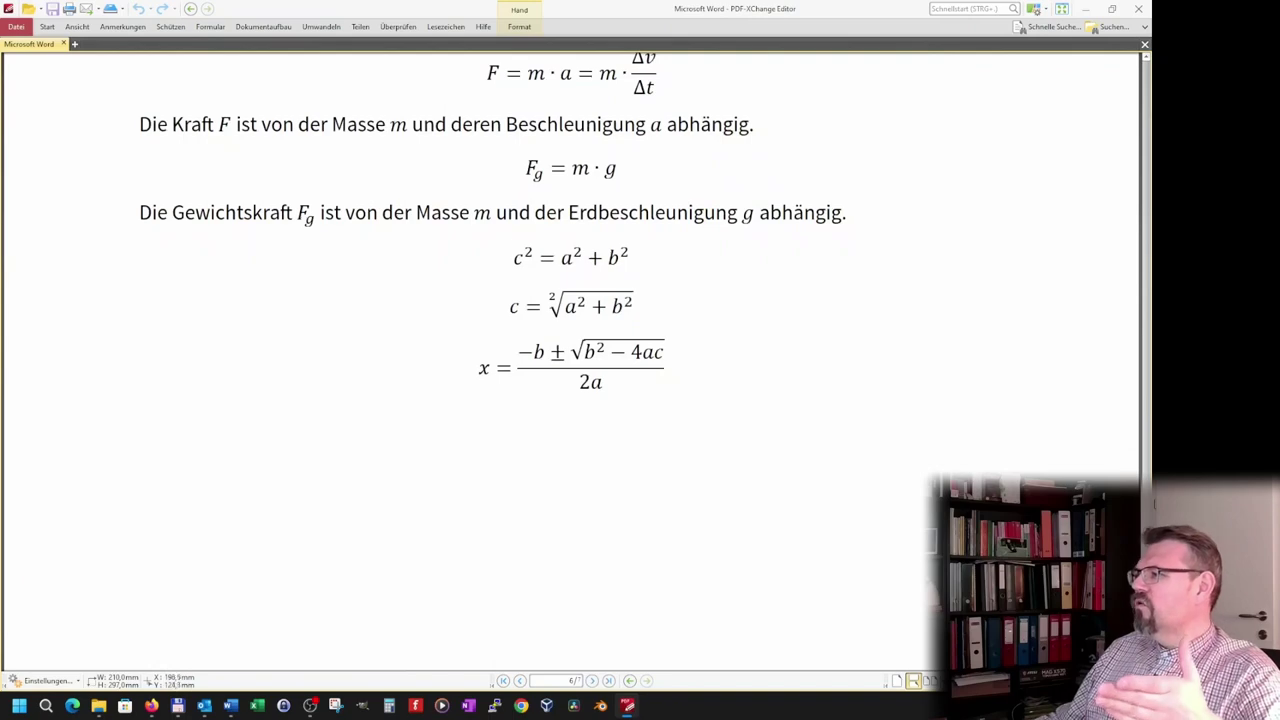
pyautogui.moveTo(1147, 550); pyautogui.dragTo(1145, 52)
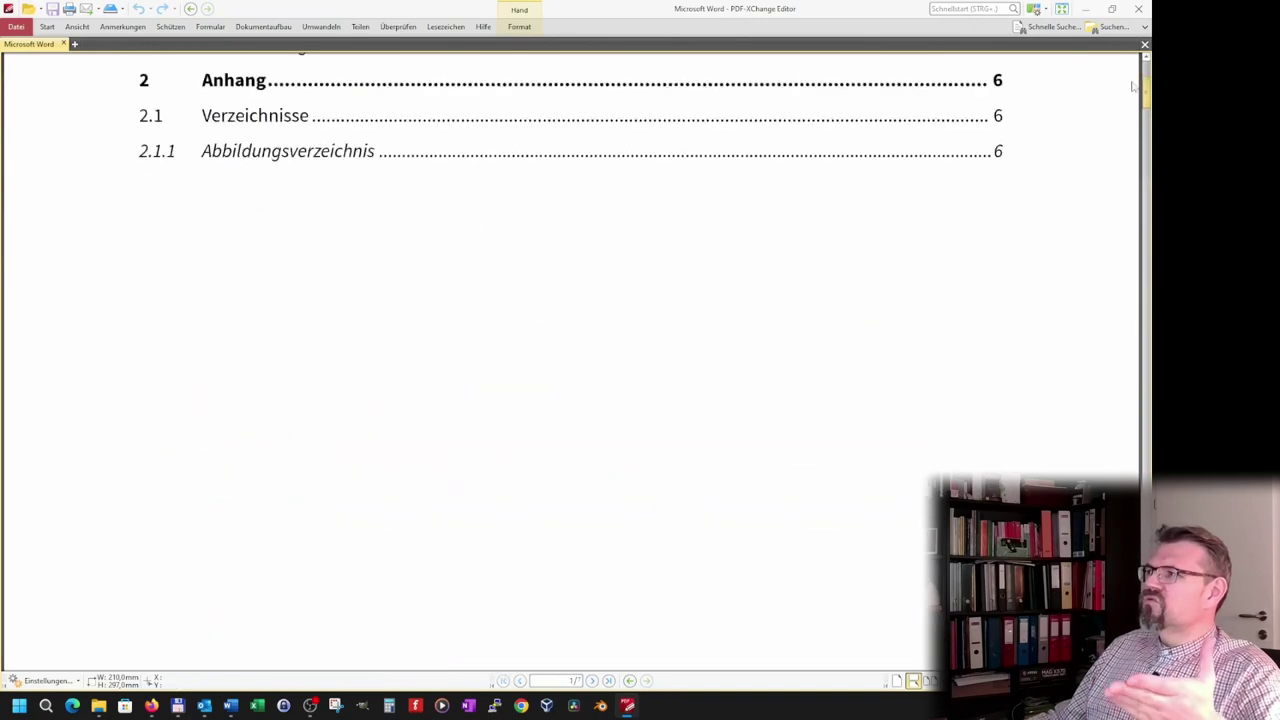
pyautogui.scroll(-5, 1103, 145)
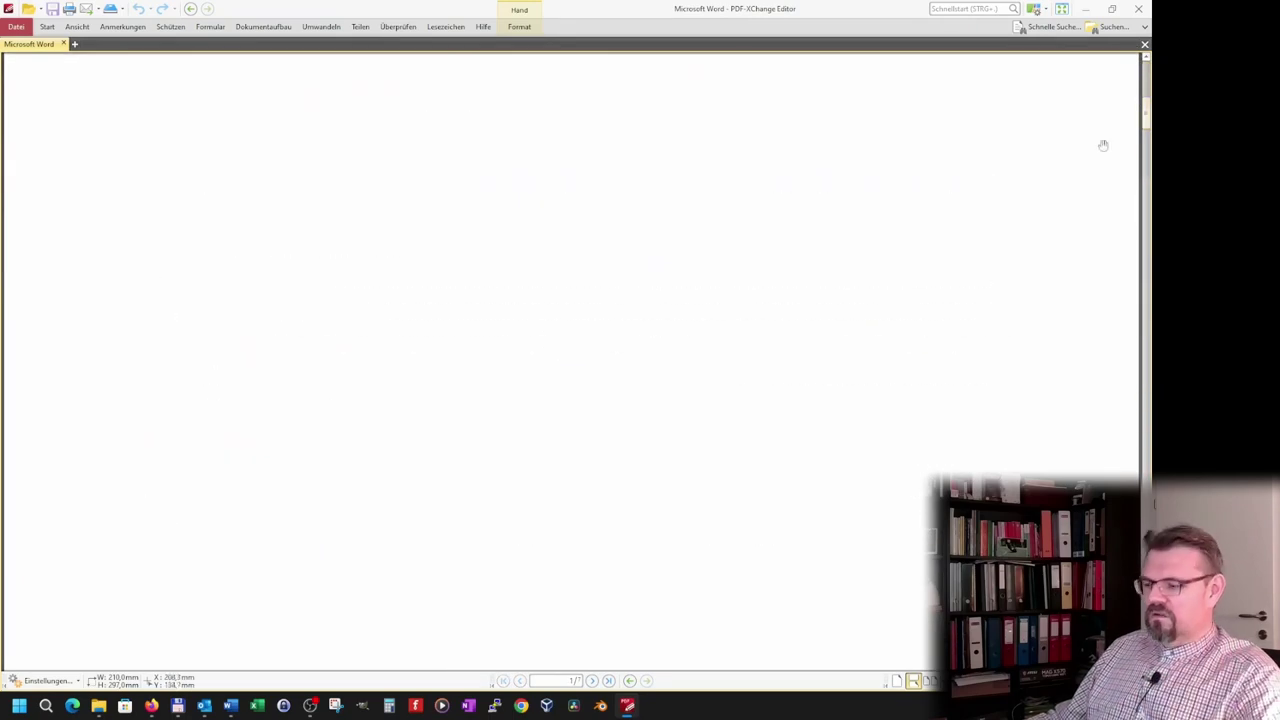
# Scroll through the first pages of the seven-page PDF
pyautogui.keyDown('ctrl'); pyautogui.scroll(-2, 706, 353); pyautogui.keyUp('ctrl')
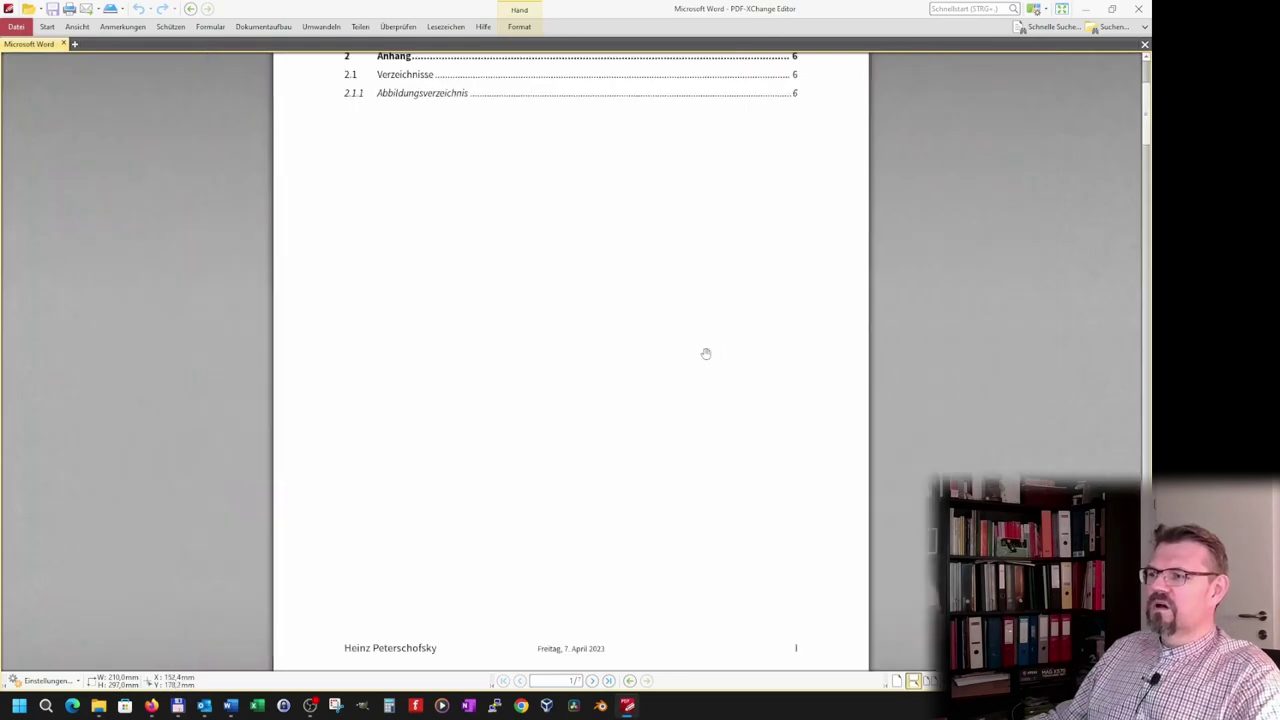
pyautogui.scroll(-3, 706, 353)
pyautogui.scroll(5, 714, 330)
pyautogui.scroll(-8, 712, 370)
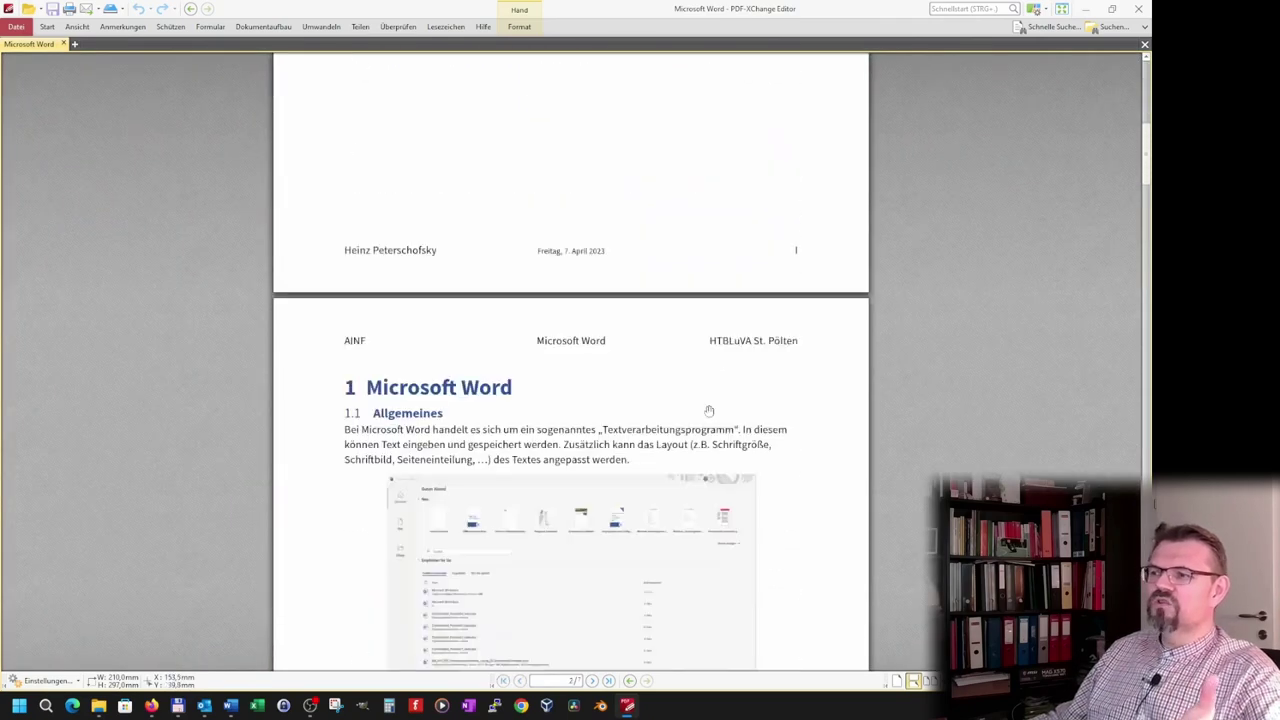
pyautogui.scroll(-3, 709, 411)
pyautogui.scroll(-3, 708, 420)
pyautogui.scroll(-3, 706, 429)
pyautogui.scroll(-3, 708, 427)
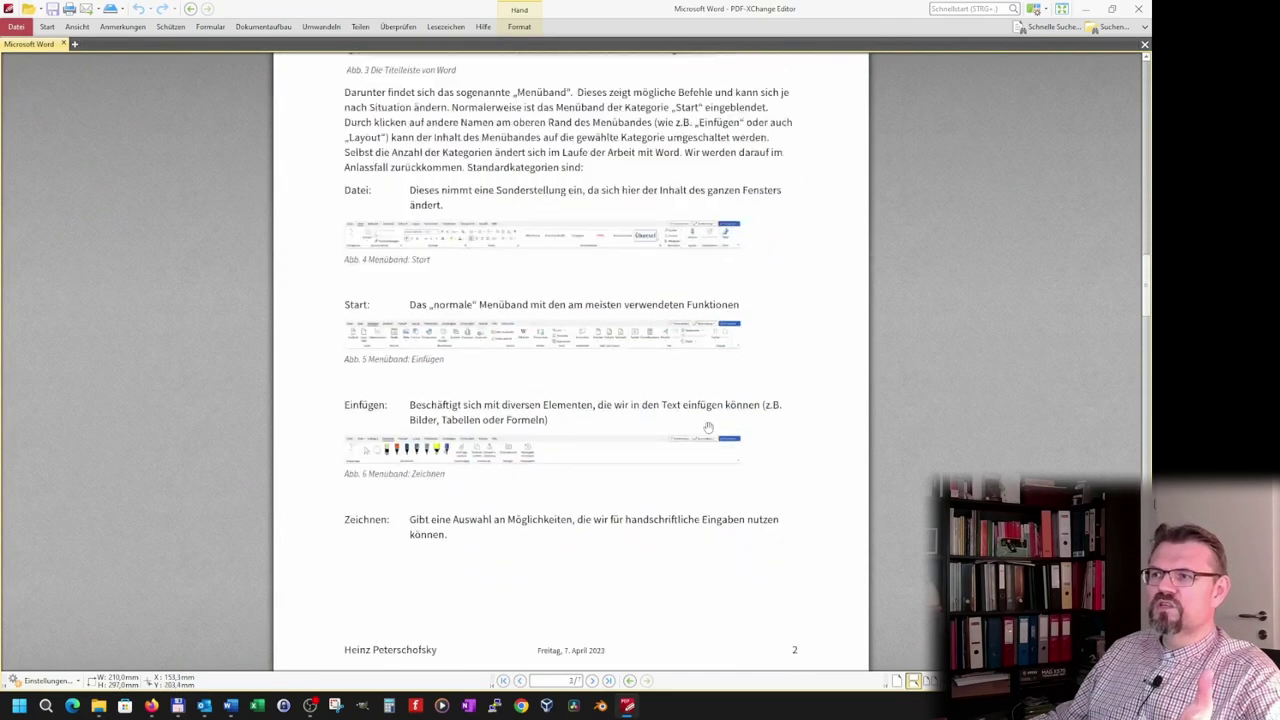
pyautogui.scroll(-2, 708, 428)
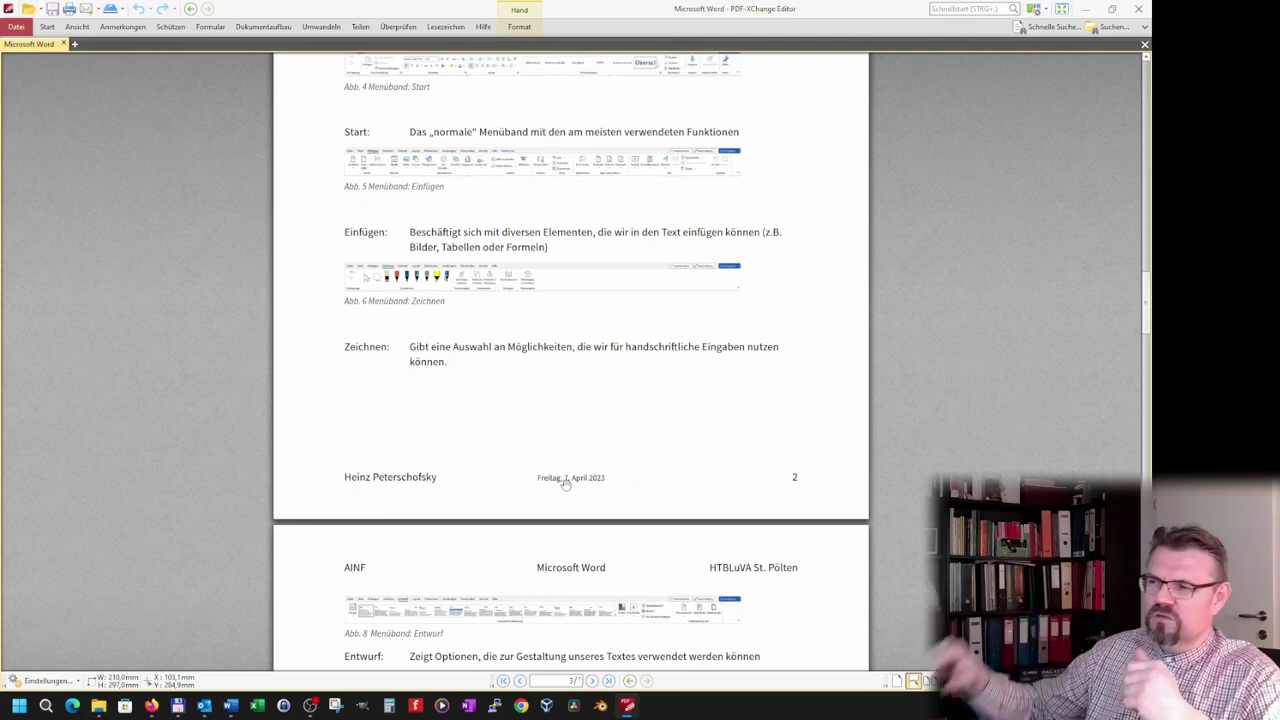
# Read the remaining PDF pages with auto-scrolling, then close PDF-XChange Editor
pyautogui.moveTo(565, 483); pyautogui.dragTo(559, 437)
pyautogui.scroll(-6, 559, 437)
pyautogui.scroll(-5, 555, 450)
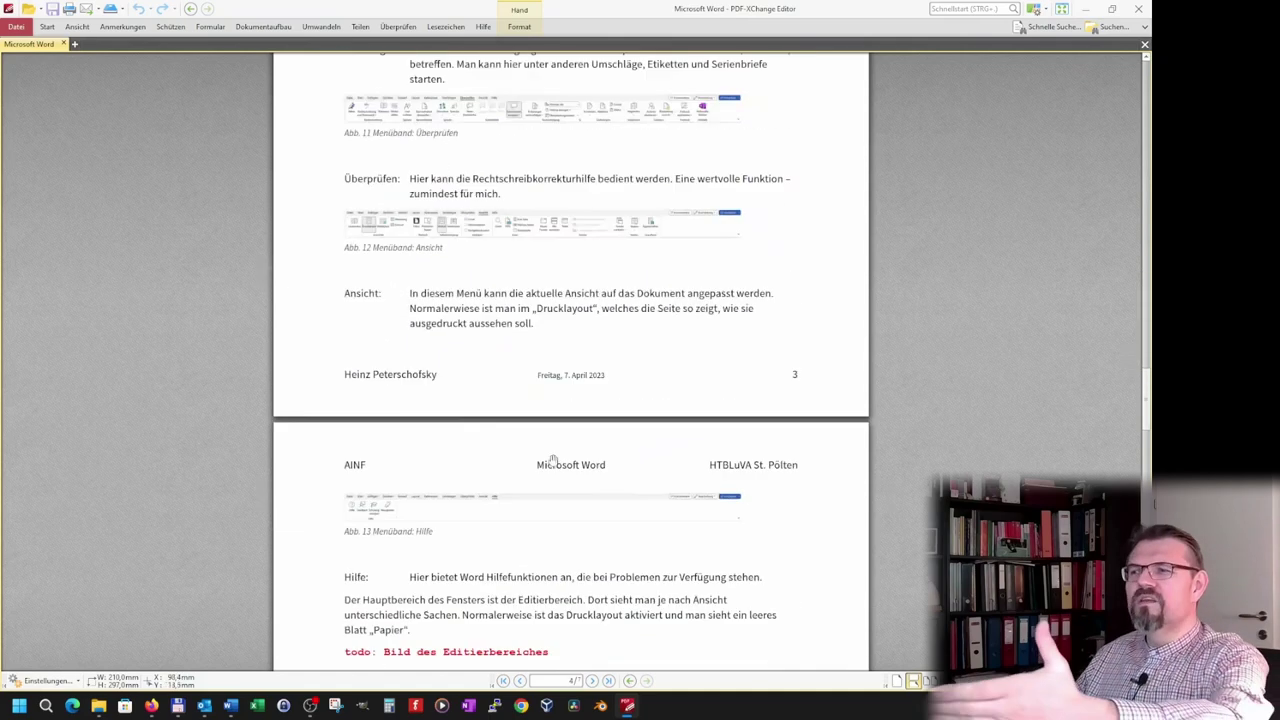
pyautogui.scroll(-4, 550, 460)
pyautogui.scroll(-5, 548, 466)
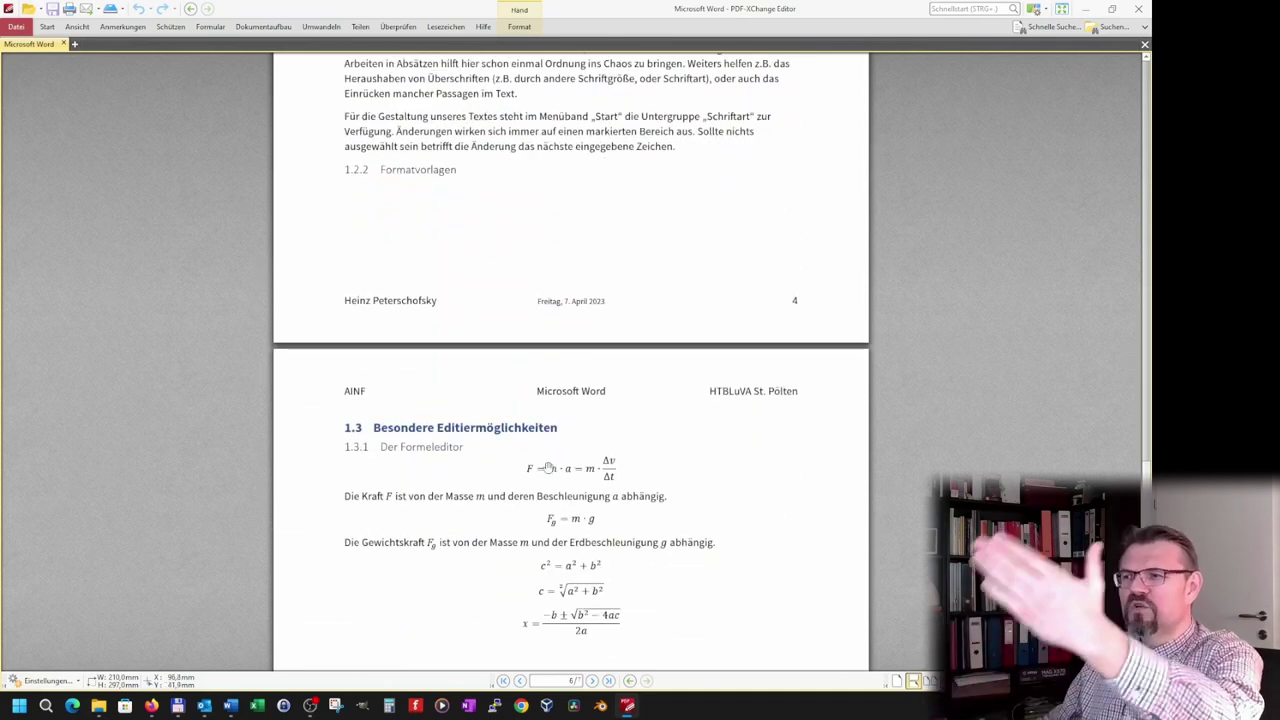
pyautogui.scroll(-3, 548, 470)
pyautogui.scroll(-5, 548, 470)
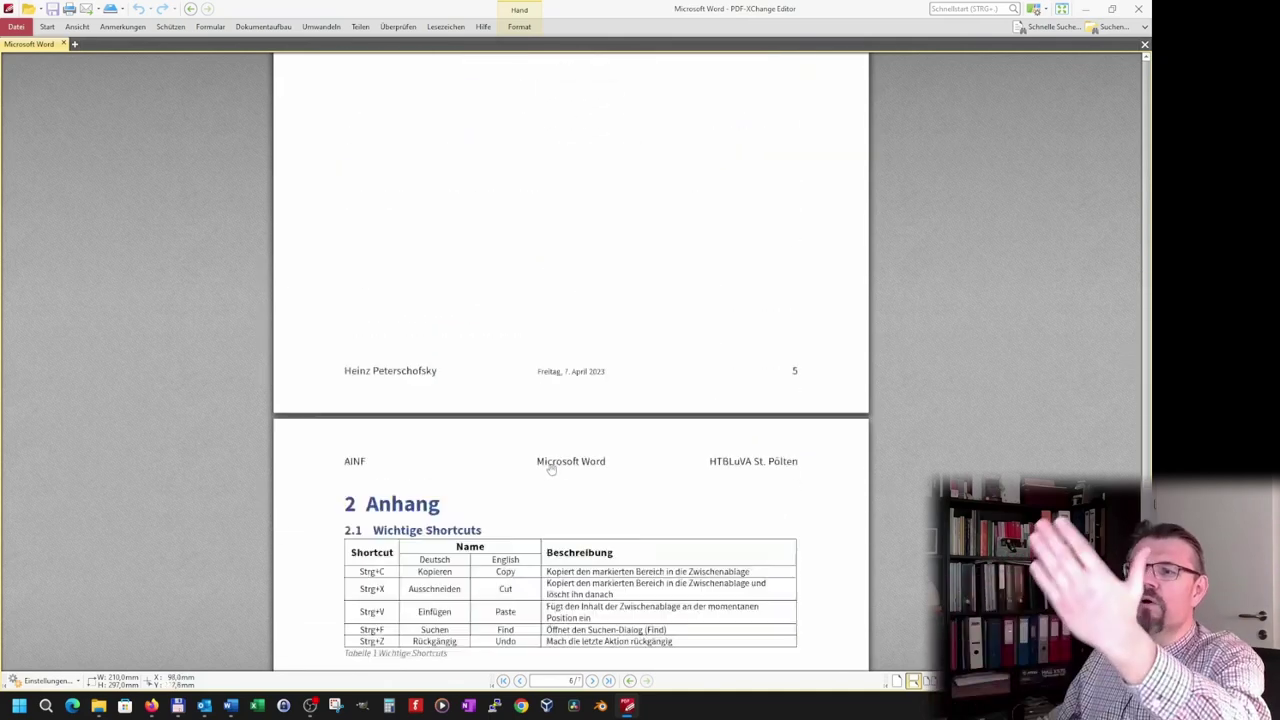
pyautogui.scroll(-1, 551, 468)
pyautogui.scroll(5, 551, 469)
pyautogui.middleClick(551, 469)
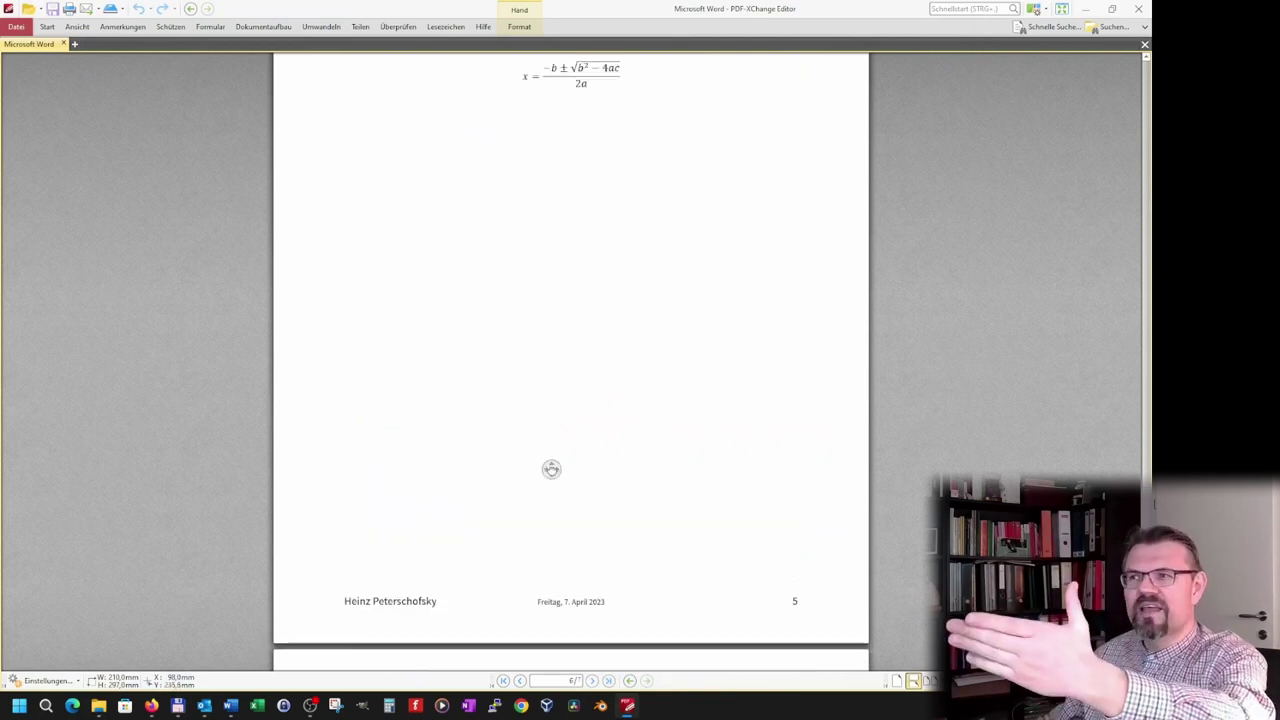
pyautogui.scroll(5, 594, 371)
pyautogui.scroll(10, 594, 371)
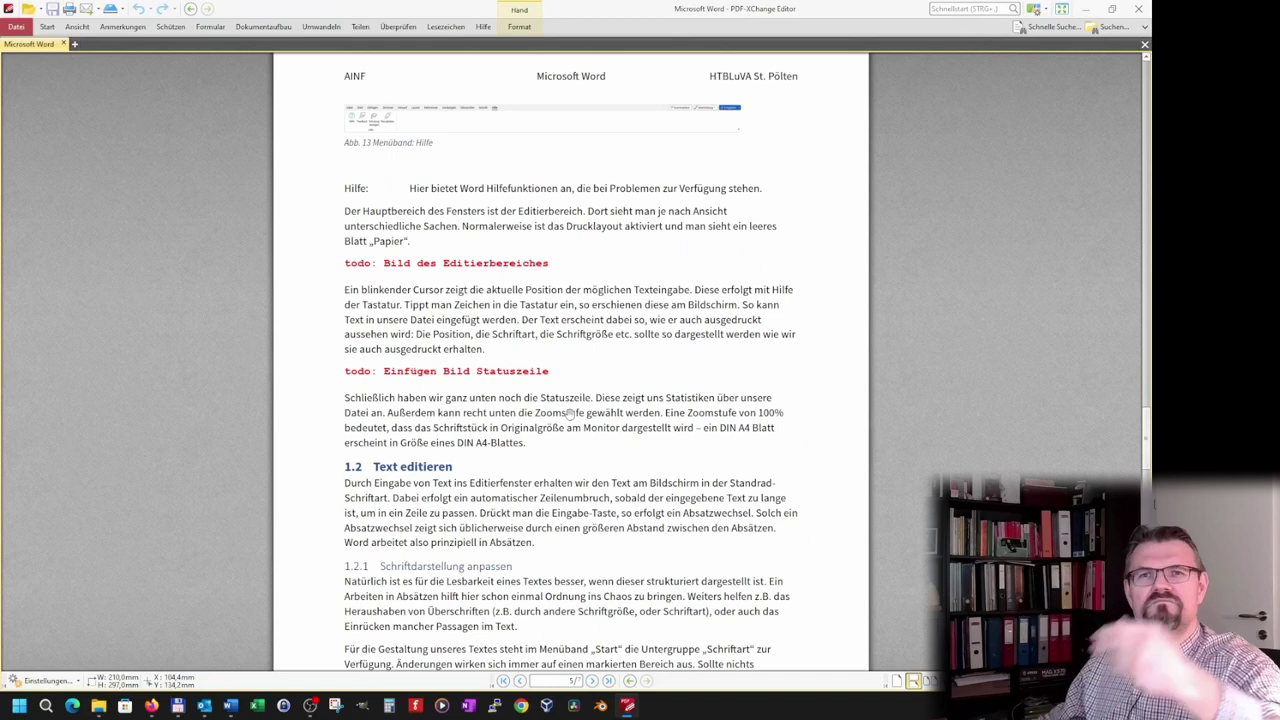
pyautogui.click(1145, 10)
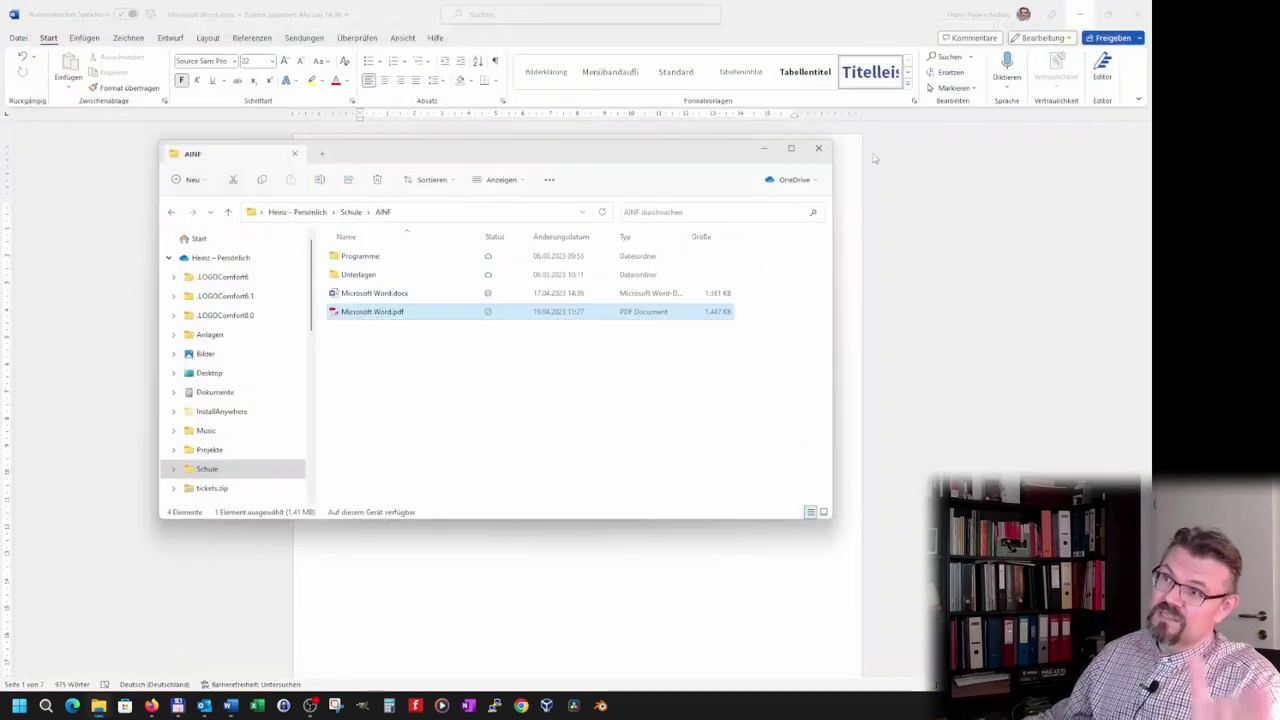
# Back in Word, print the document to PDF with '2 Seiten pro Blatt' selected
pyautogui.click(690, 584)
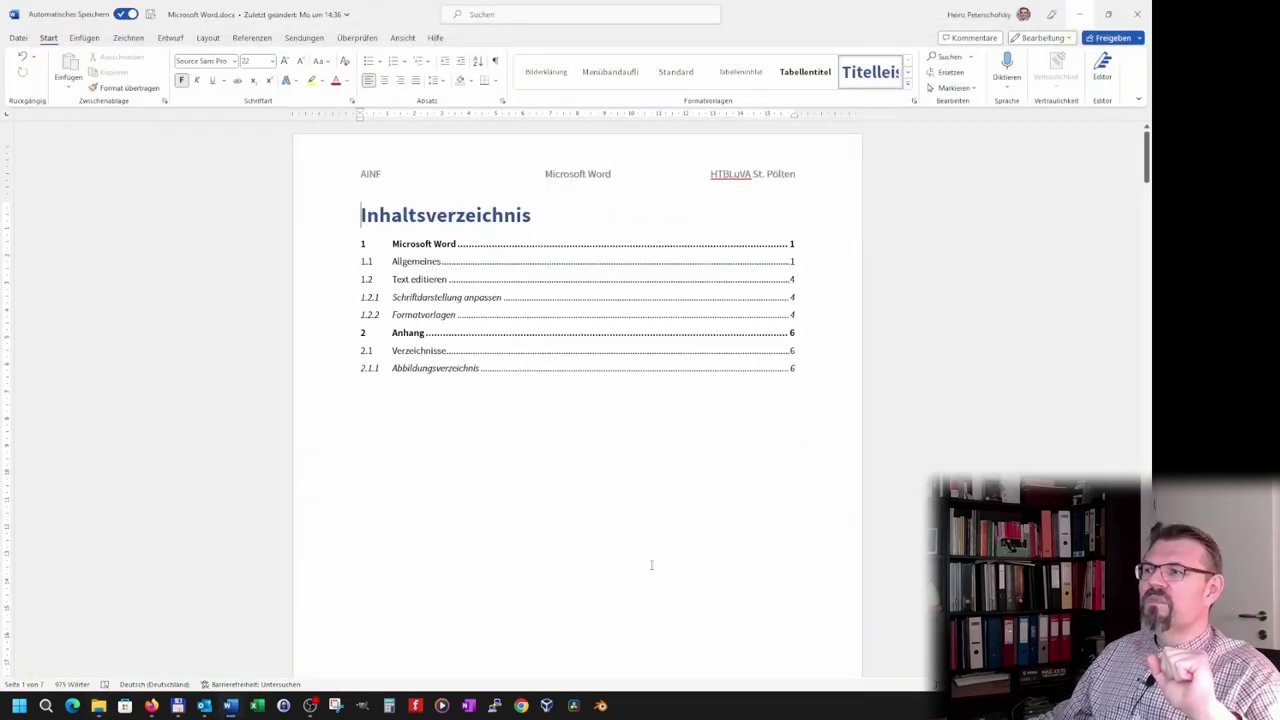
pyautogui.click(18, 37)
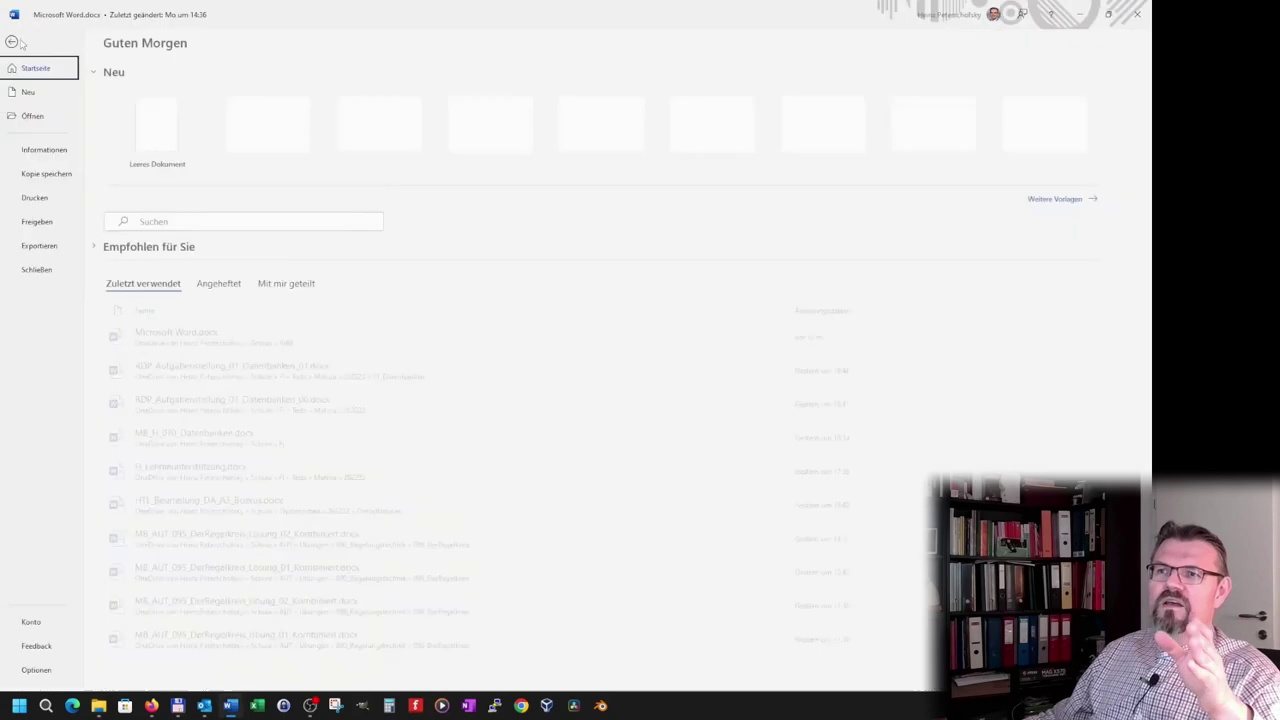
pyautogui.click(40, 198)
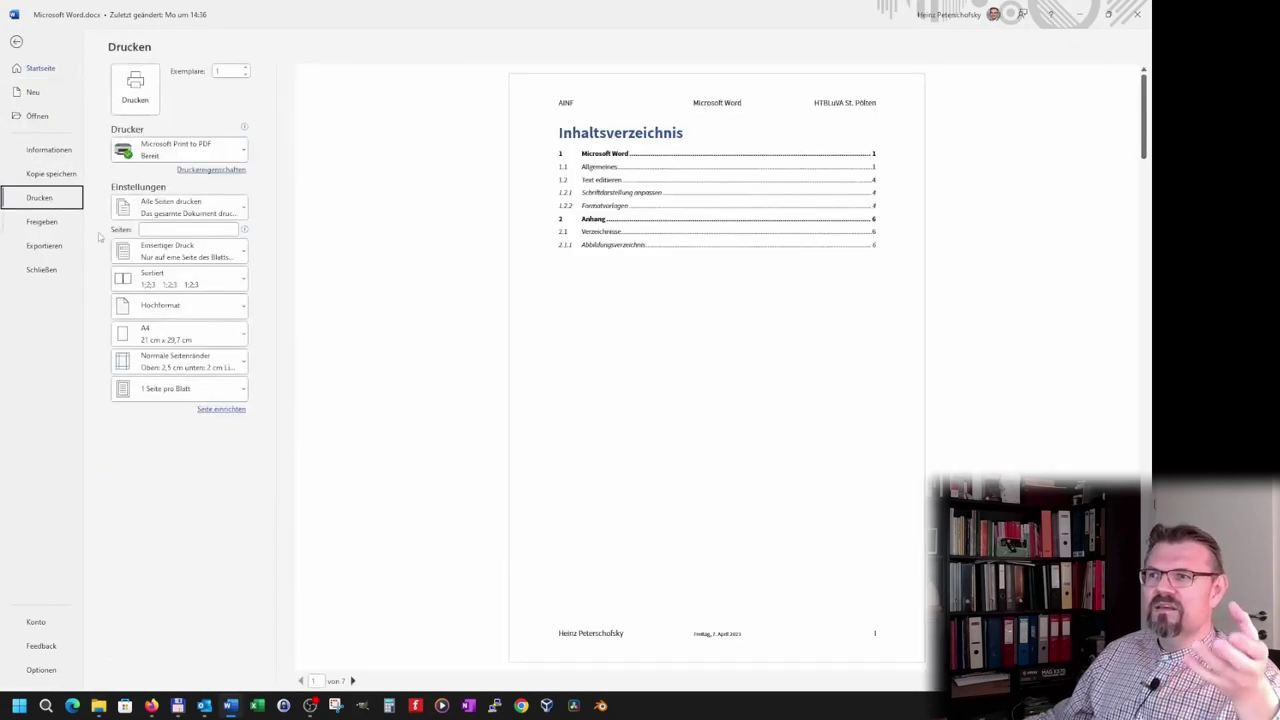
pyautogui.click(190, 389)
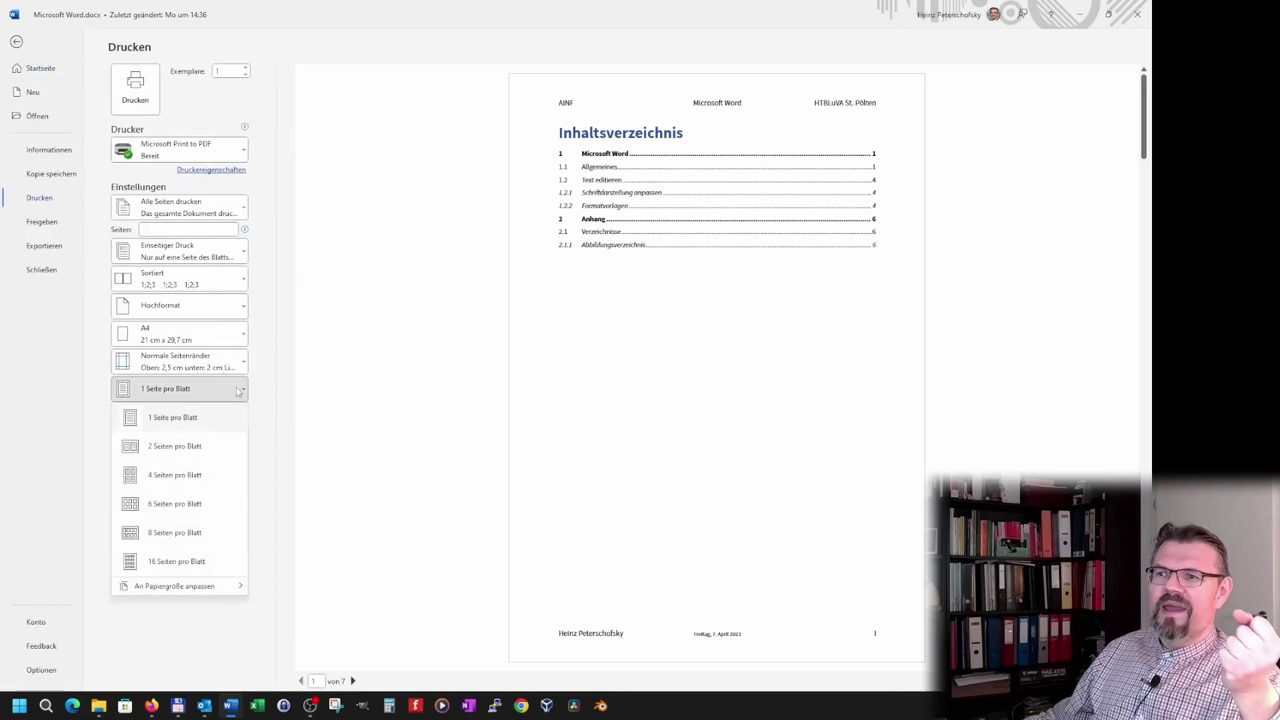
pyautogui.click(176, 449)
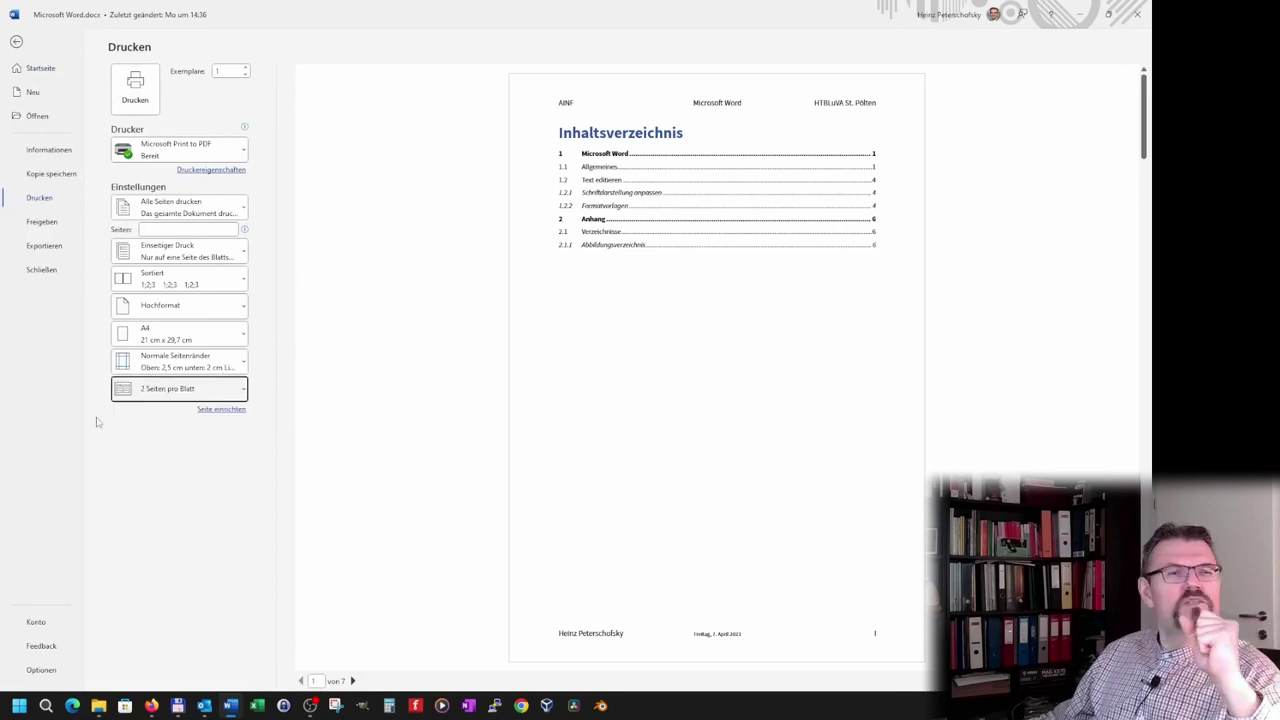
pyautogui.click(135, 90)
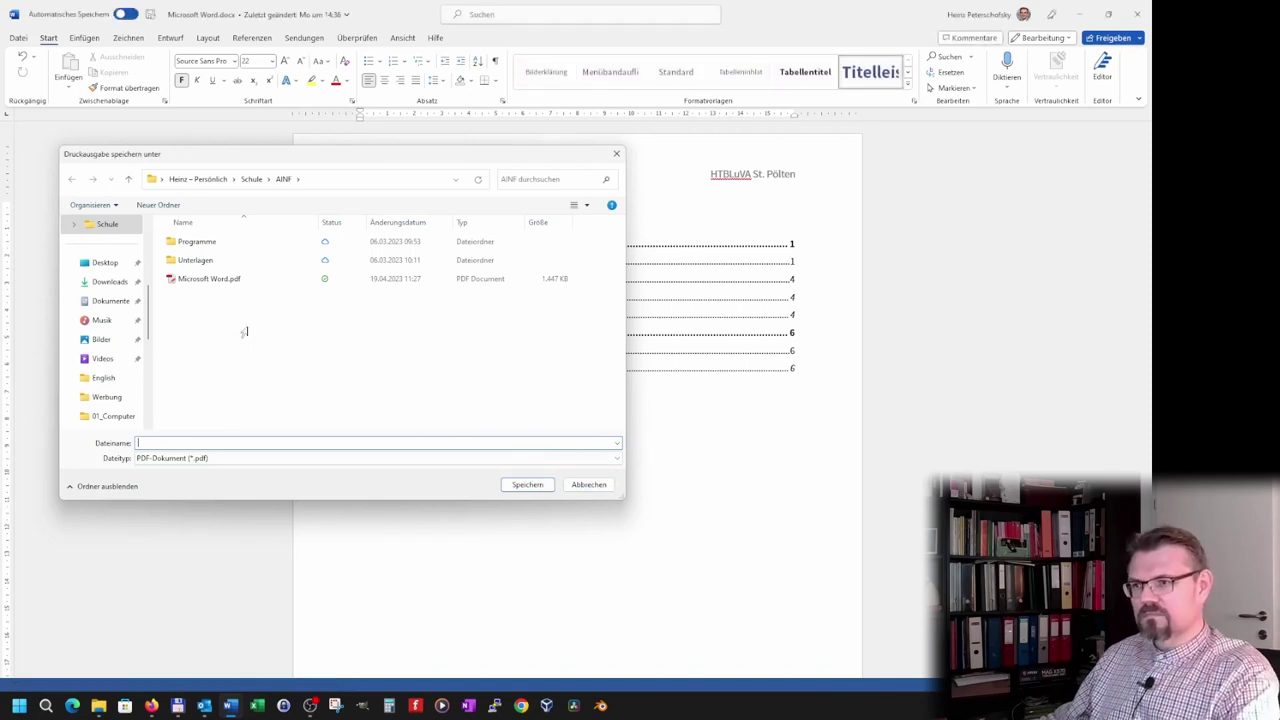
# Cancel the PDF save and reopen Datei > Drucken, still at two pages per sheet
pyautogui.press('Escape')
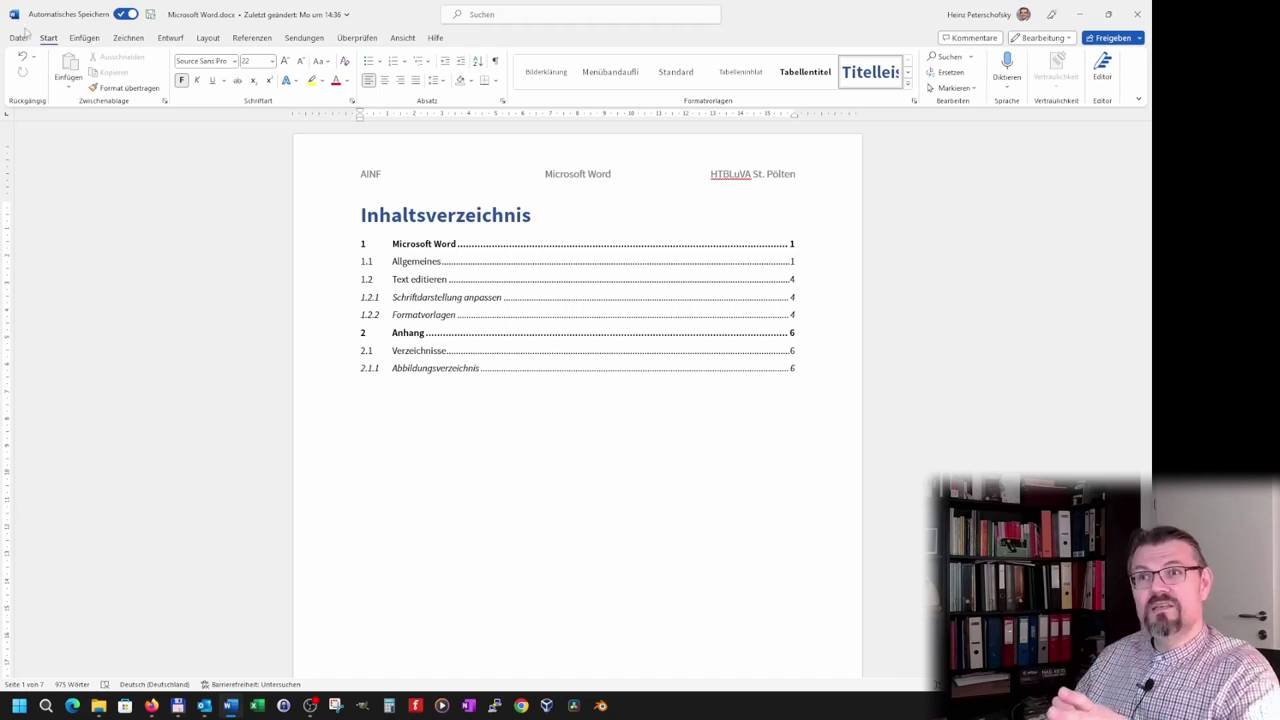
pyautogui.click(20, 37)
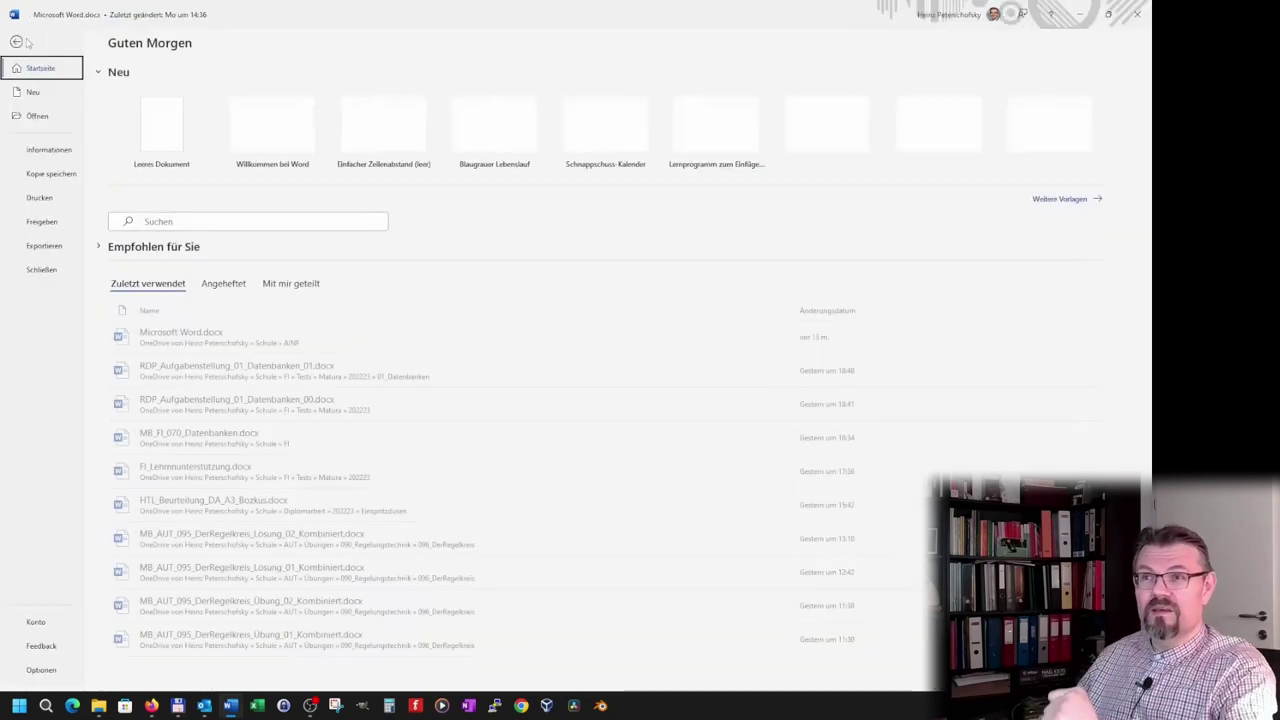
pyautogui.click(44, 198)
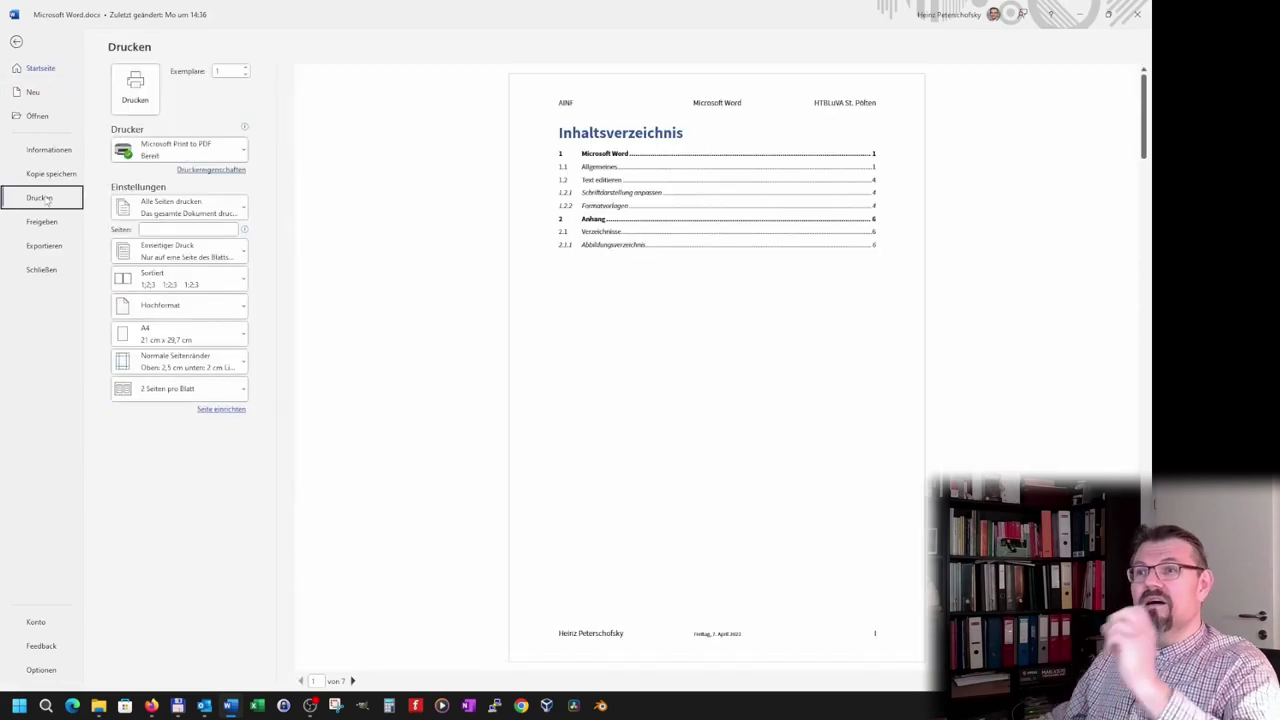
# Print to PDF, overwriting Microsoft Word.pdf, then show the AINF folder in File Explorer
pyautogui.click(136, 90)
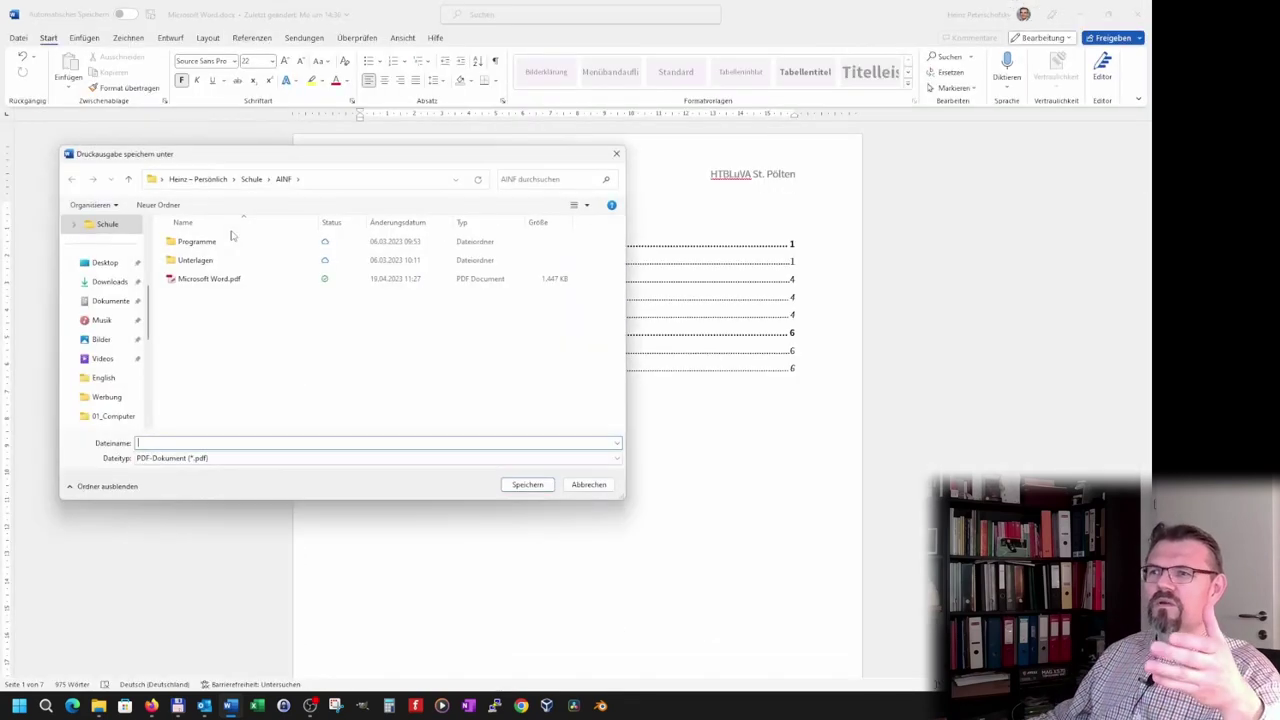
pyautogui.click(226, 282)
pyautogui.click(516, 485)
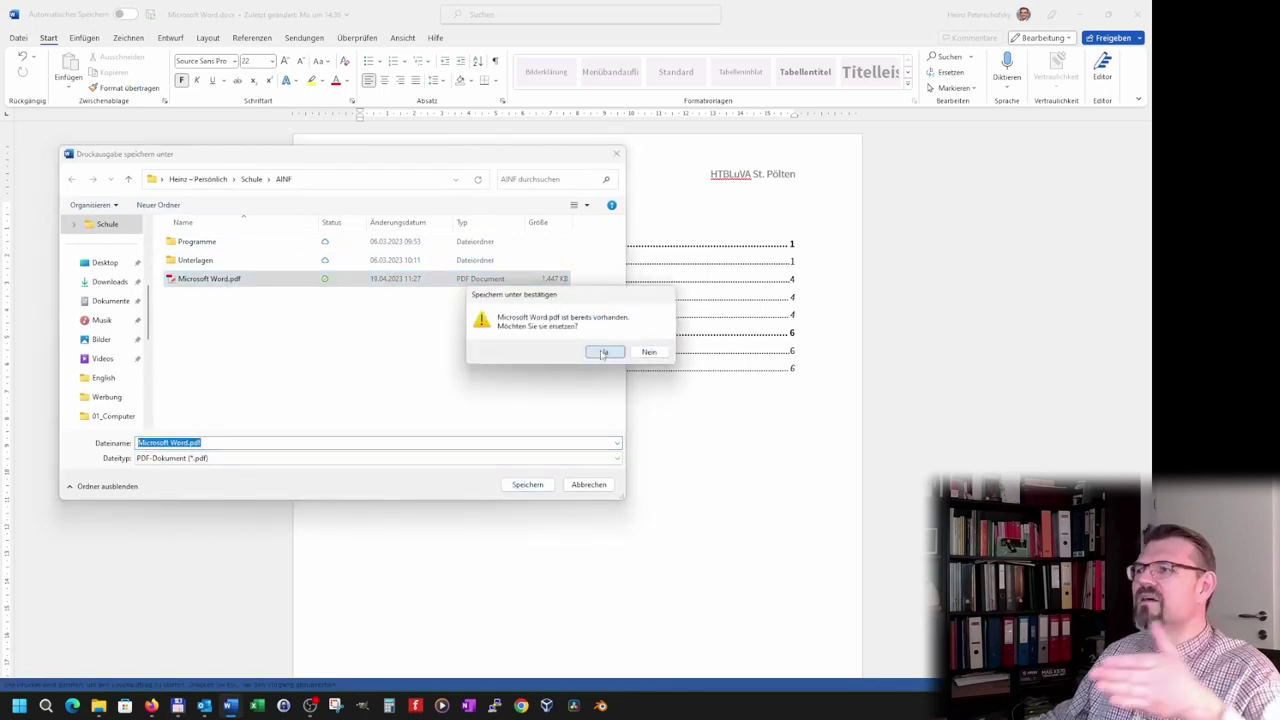
pyautogui.click(603, 352)
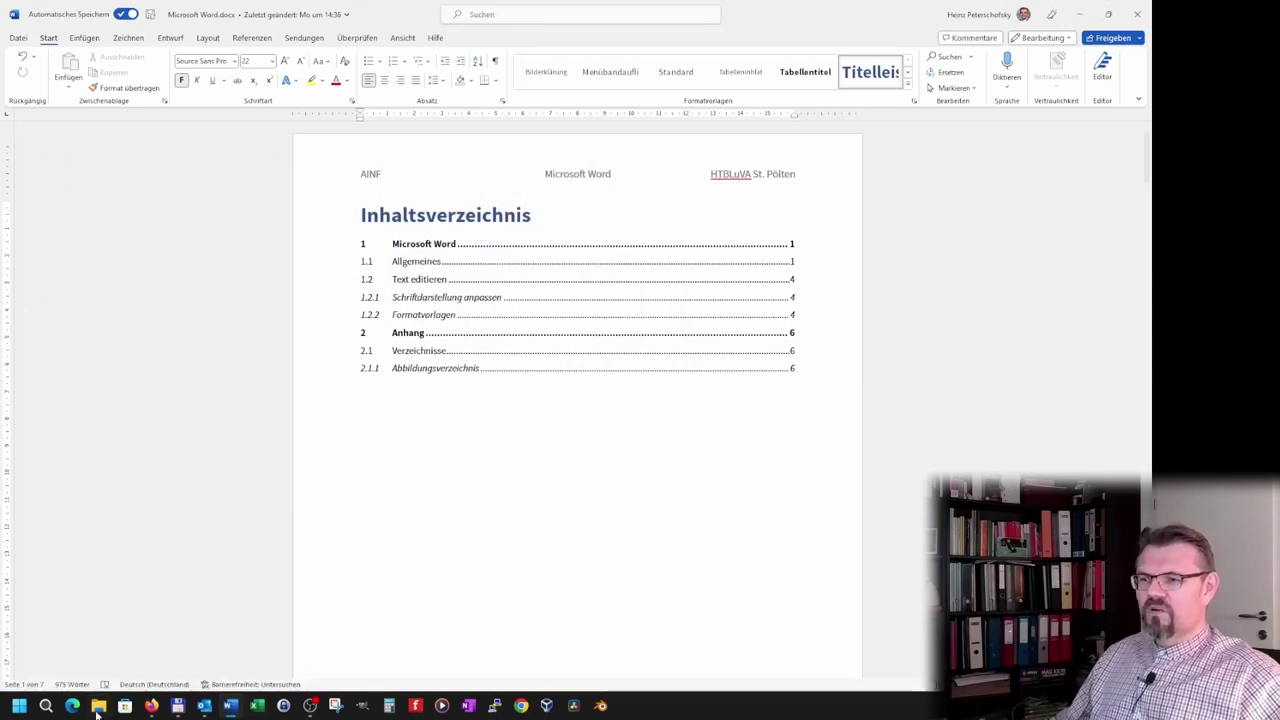
pyautogui.click(98, 705)
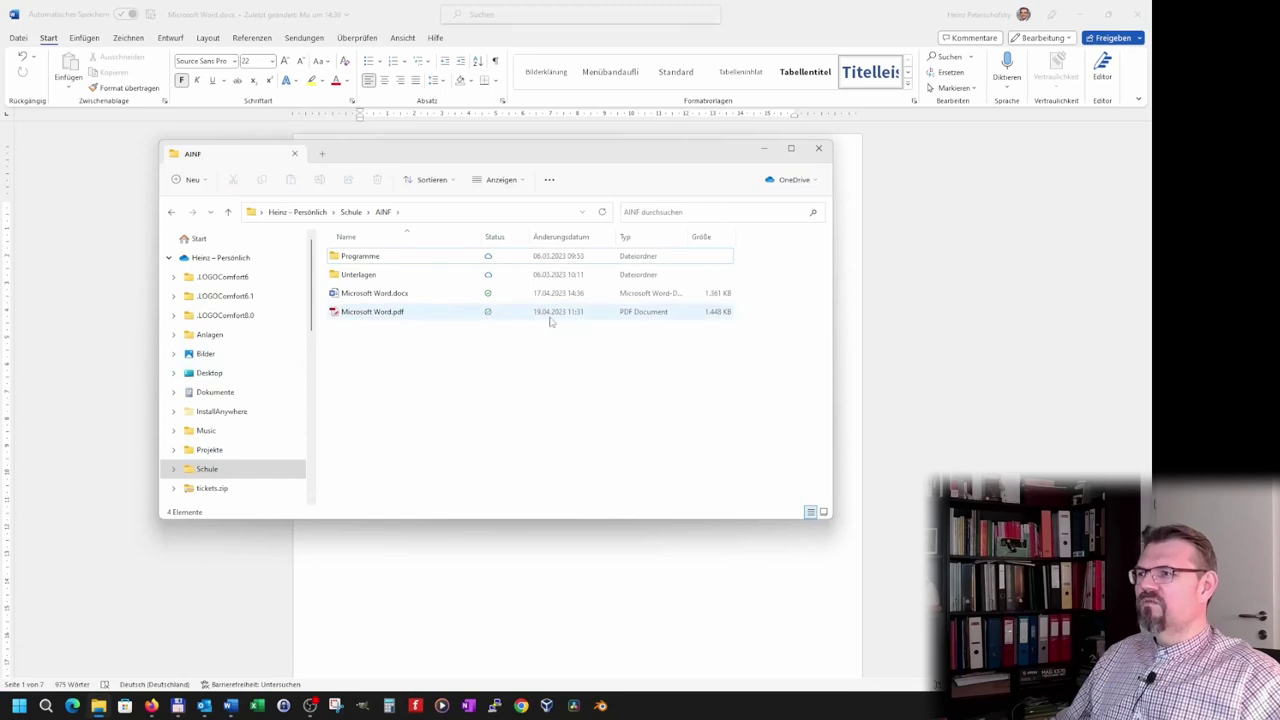
# Open the new Microsoft Word.pdf in PDF-XChange Editor and scroll to its top
pyautogui.click(387, 318)
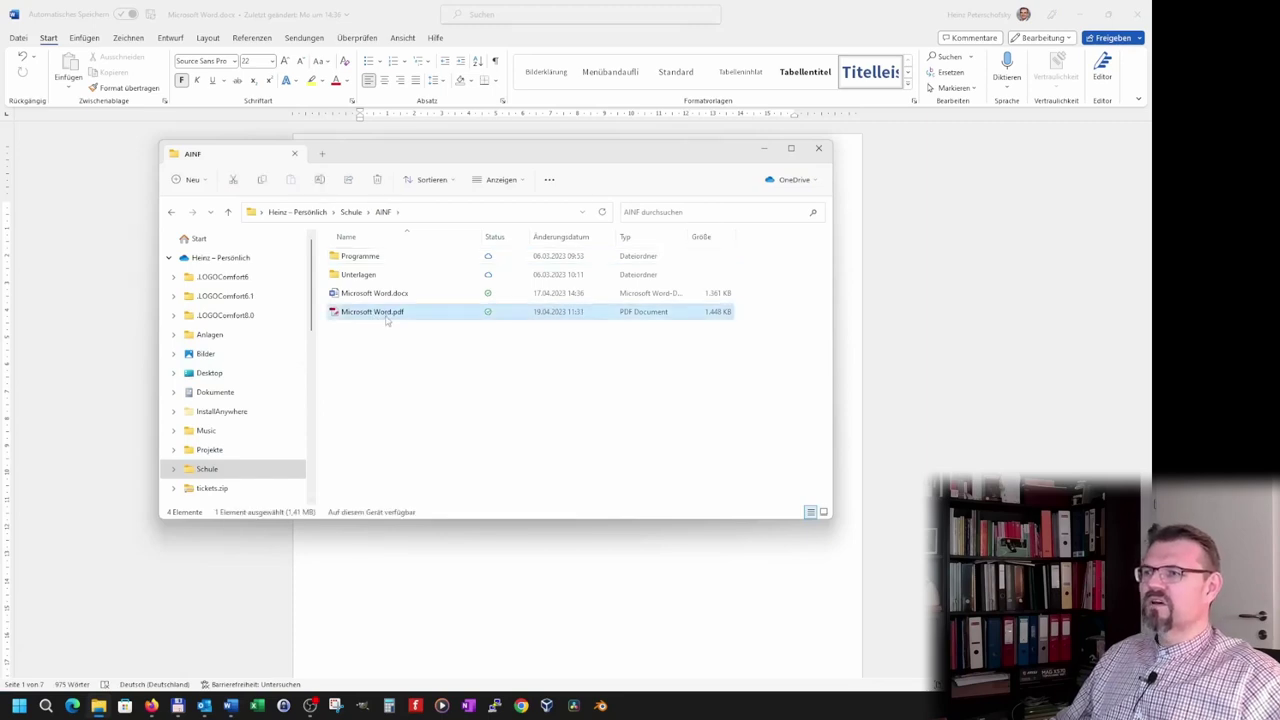
pyautogui.doubleClick(387, 318)
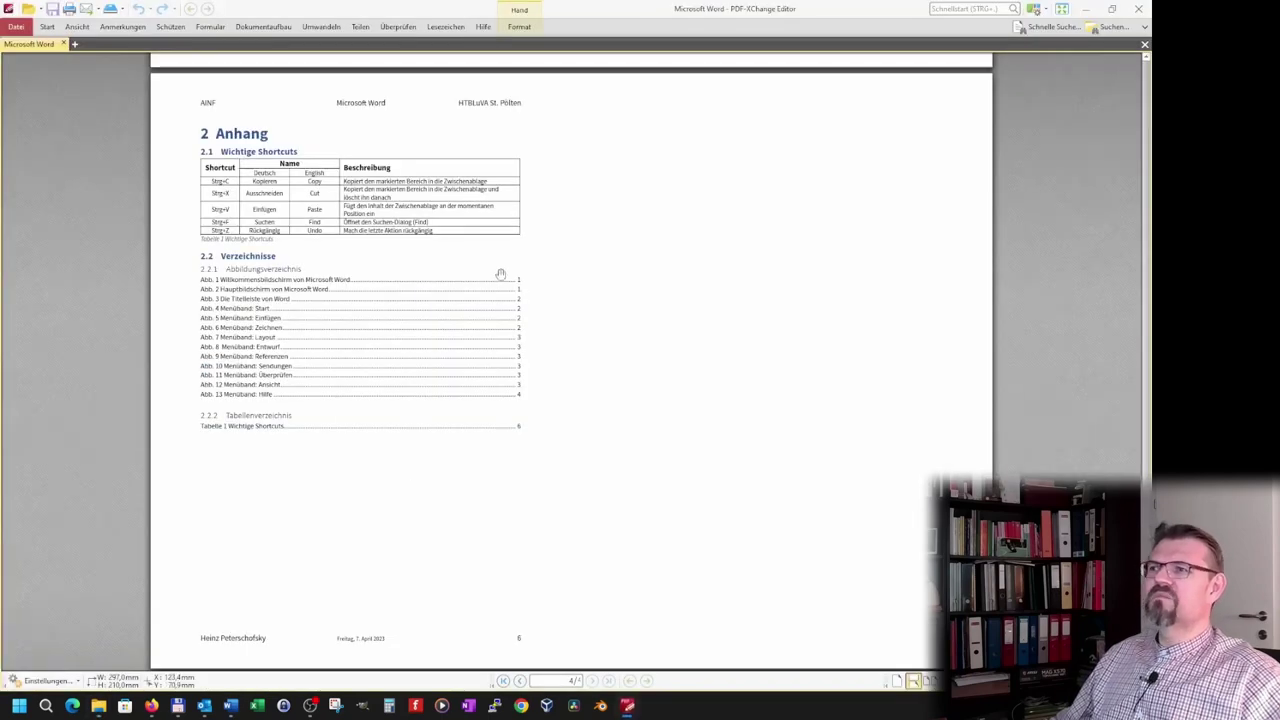
pyautogui.scroll(3, 500, 273)
pyautogui.scroll(5, 500, 273)
pyautogui.scroll(5, 500, 273)
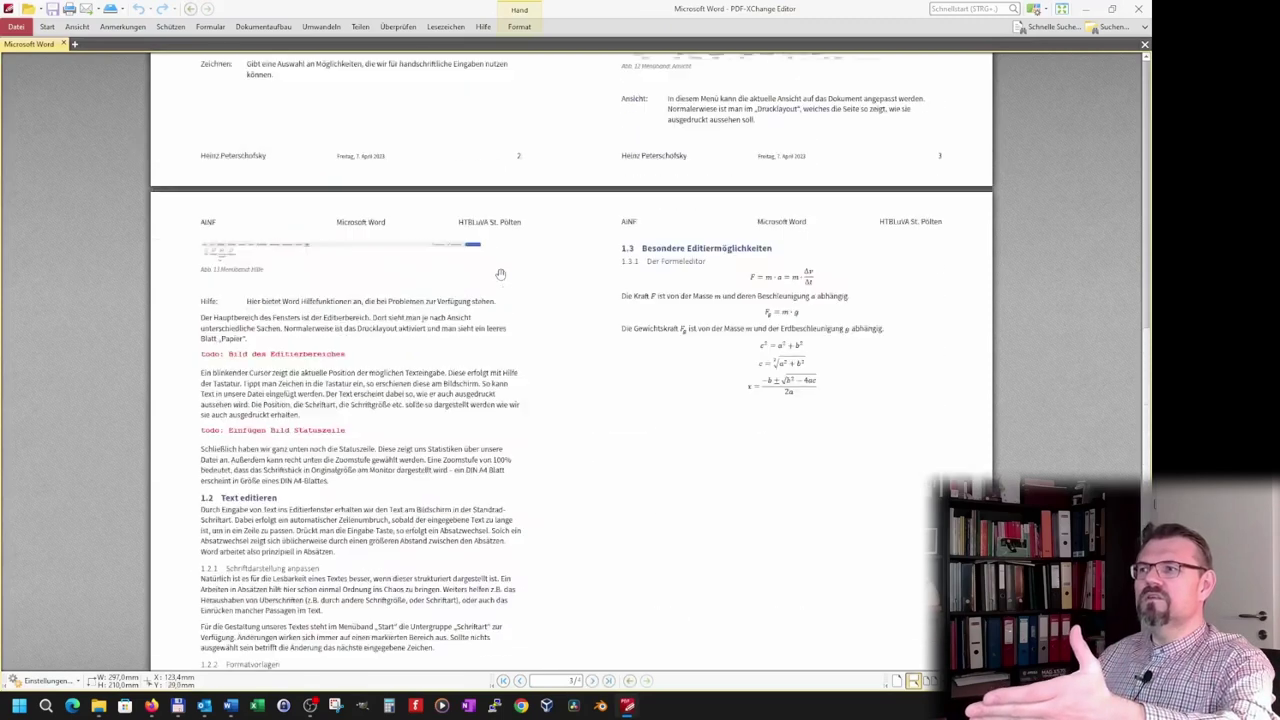
pyautogui.scroll(5, 500, 273)
pyautogui.scroll(5, 500, 273)
pyautogui.scroll(3, 500, 273)
pyautogui.scroll(2, 500, 273)
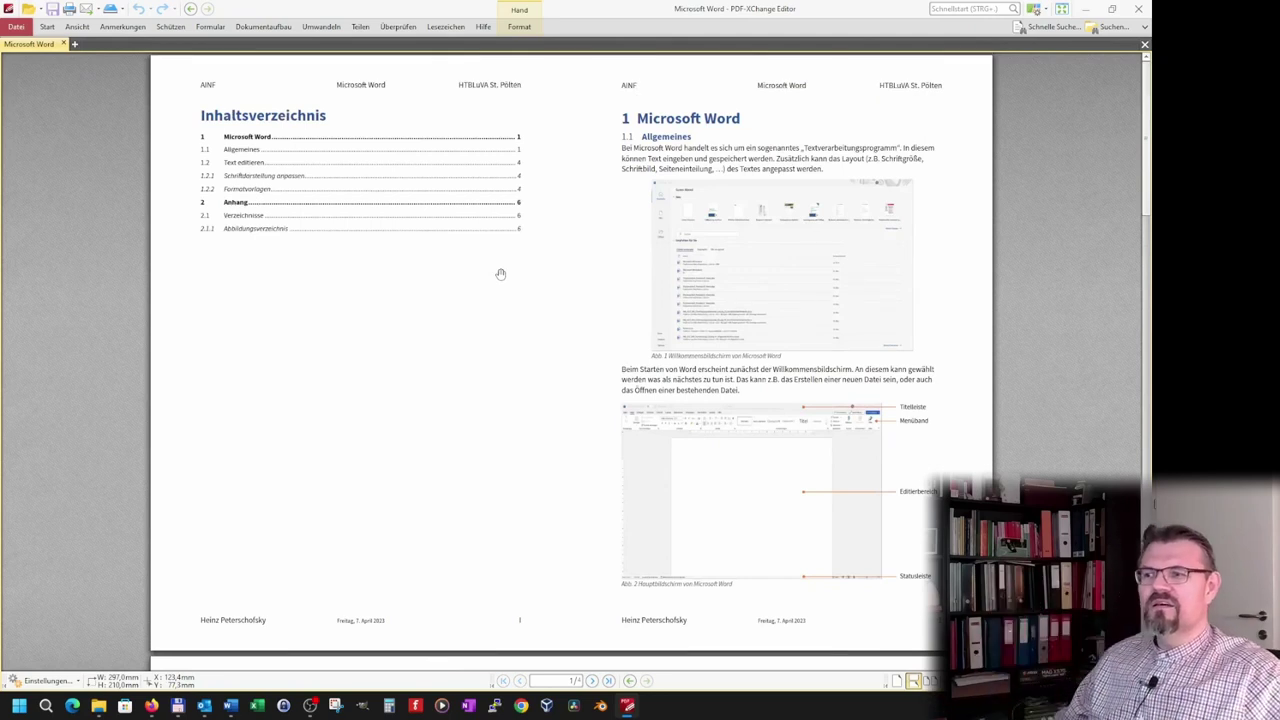
# Page through the four two-page sheets, then close the viewer
pyautogui.scroll(-5, 535, 334)
pyautogui.scroll(-5, 534, 340)
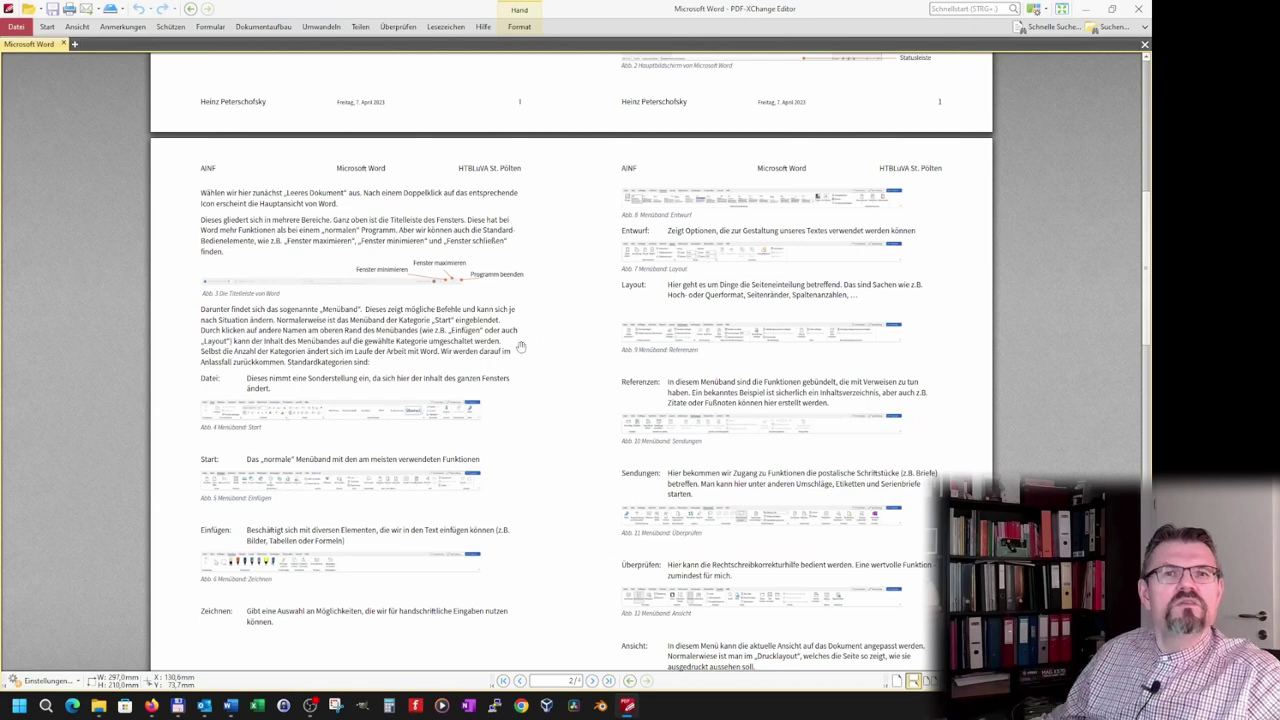
pyautogui.scroll(-2, 548, 342)
pyautogui.scroll(-3, 548, 342)
pyautogui.scroll(-2, 548, 342)
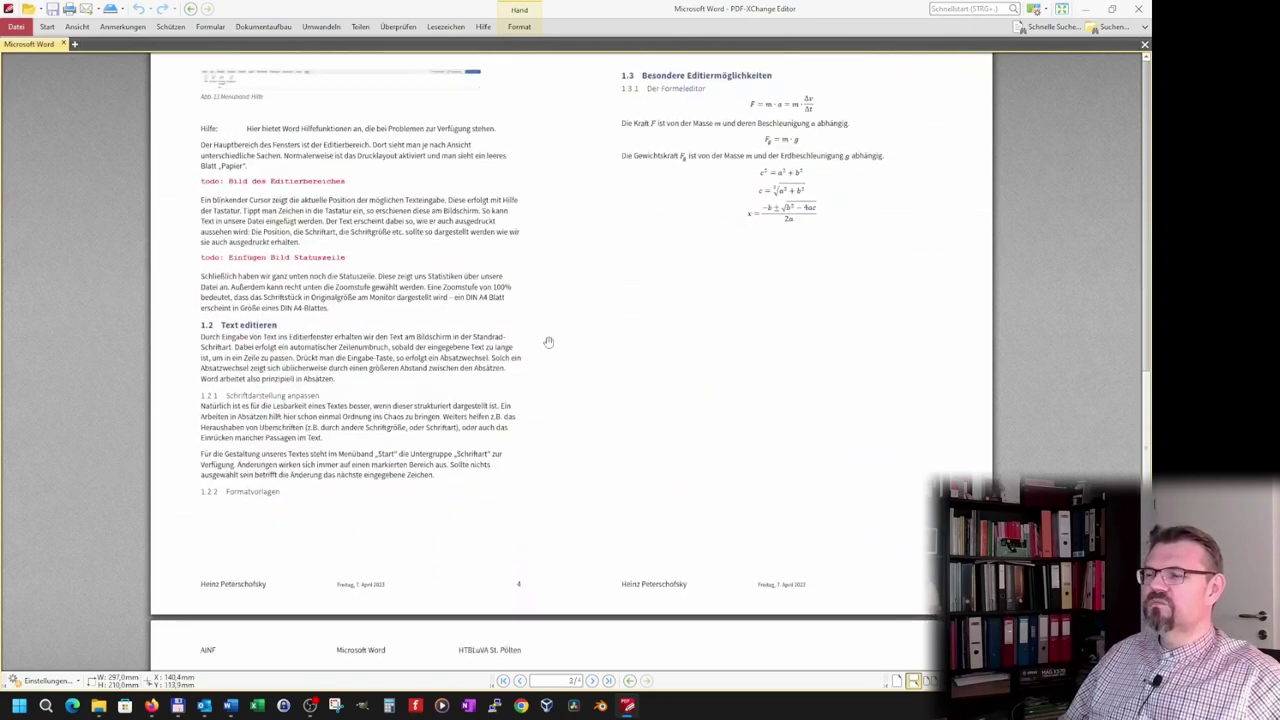
pyautogui.scroll(-3, 548, 343)
pyautogui.scroll(-3, 548, 345)
pyautogui.scroll(3, 548, 352)
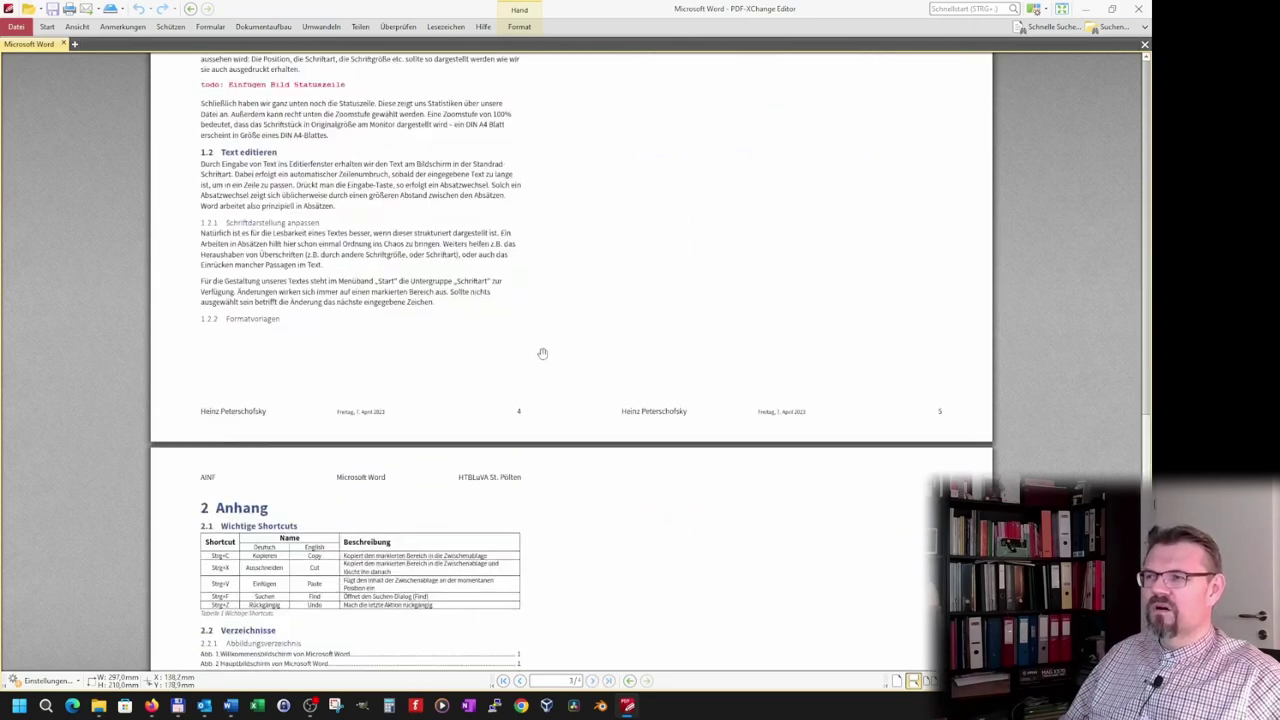
pyautogui.scroll(3, 543, 353)
pyautogui.scroll(3, 543, 351)
pyautogui.scroll(3, 523, 349)
pyautogui.scroll(3, 524, 348)
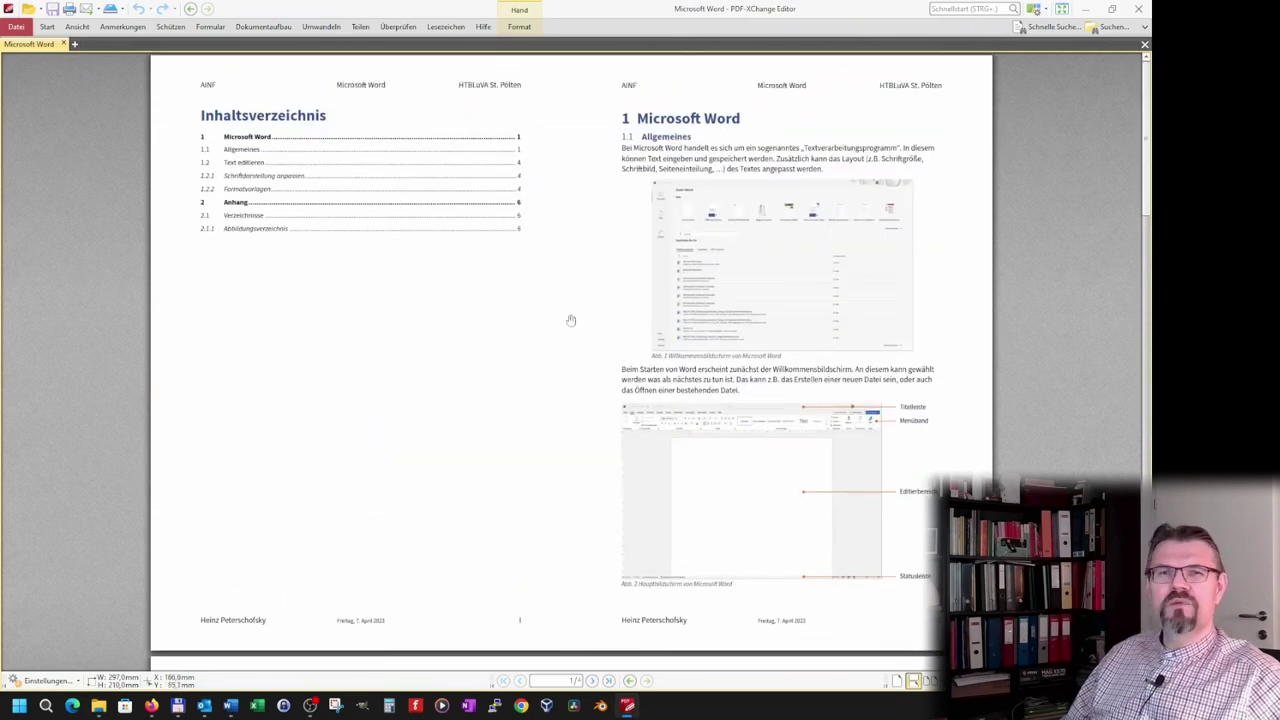
pyautogui.click(1138, 9)
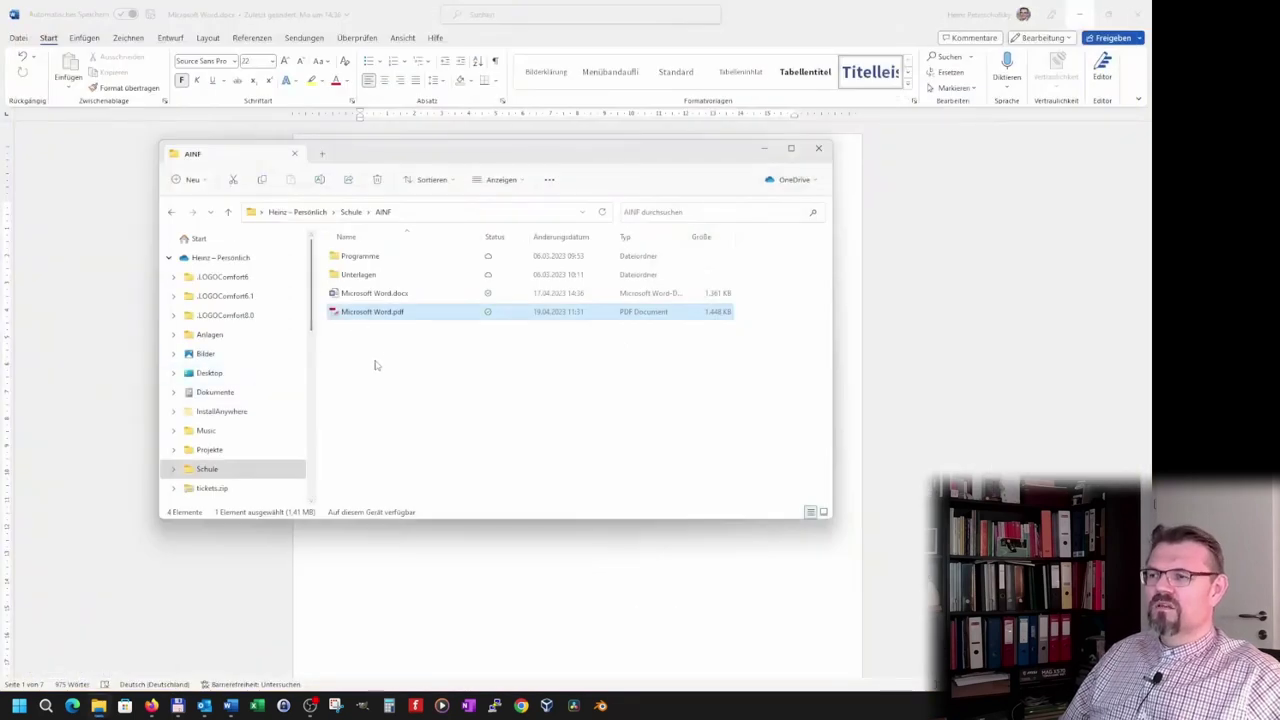
# Return to Word's Drucken page and choose A3 (29,7 x 42 cm) paper
pyautogui.click(366, 395)
pyautogui.click(370, 588)
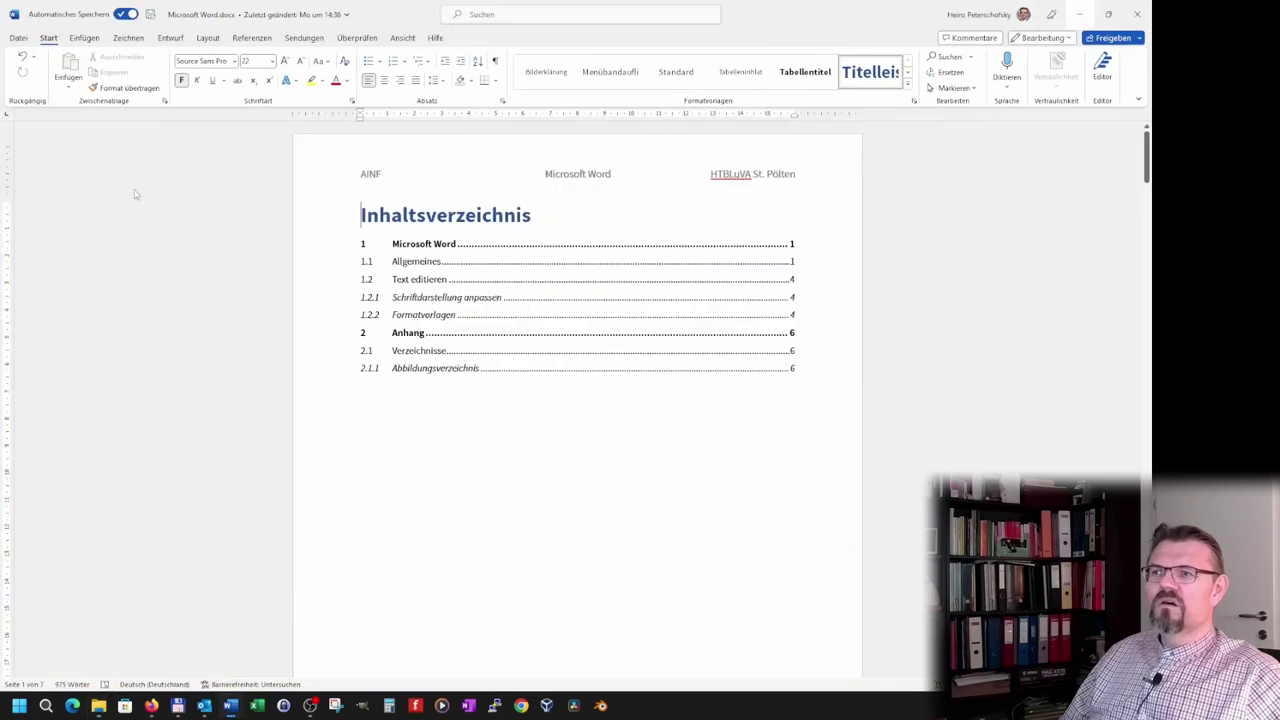
pyautogui.click(24, 38)
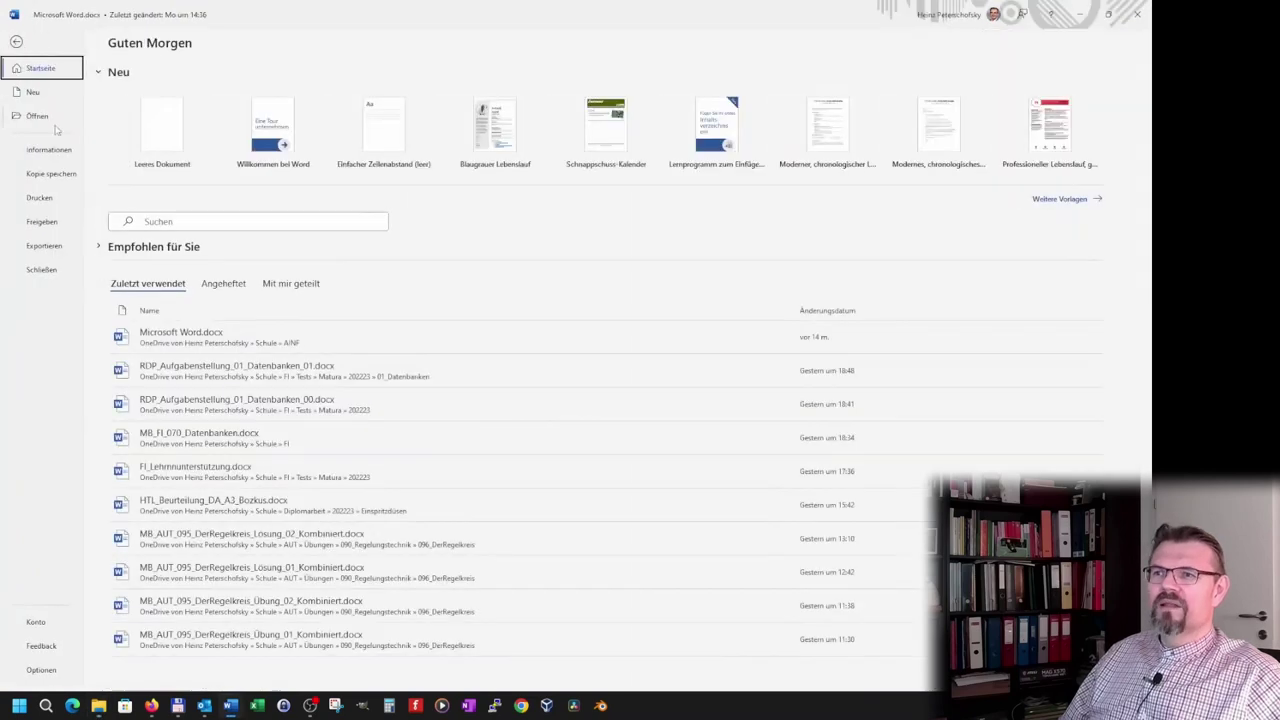
pyautogui.click(62, 200)
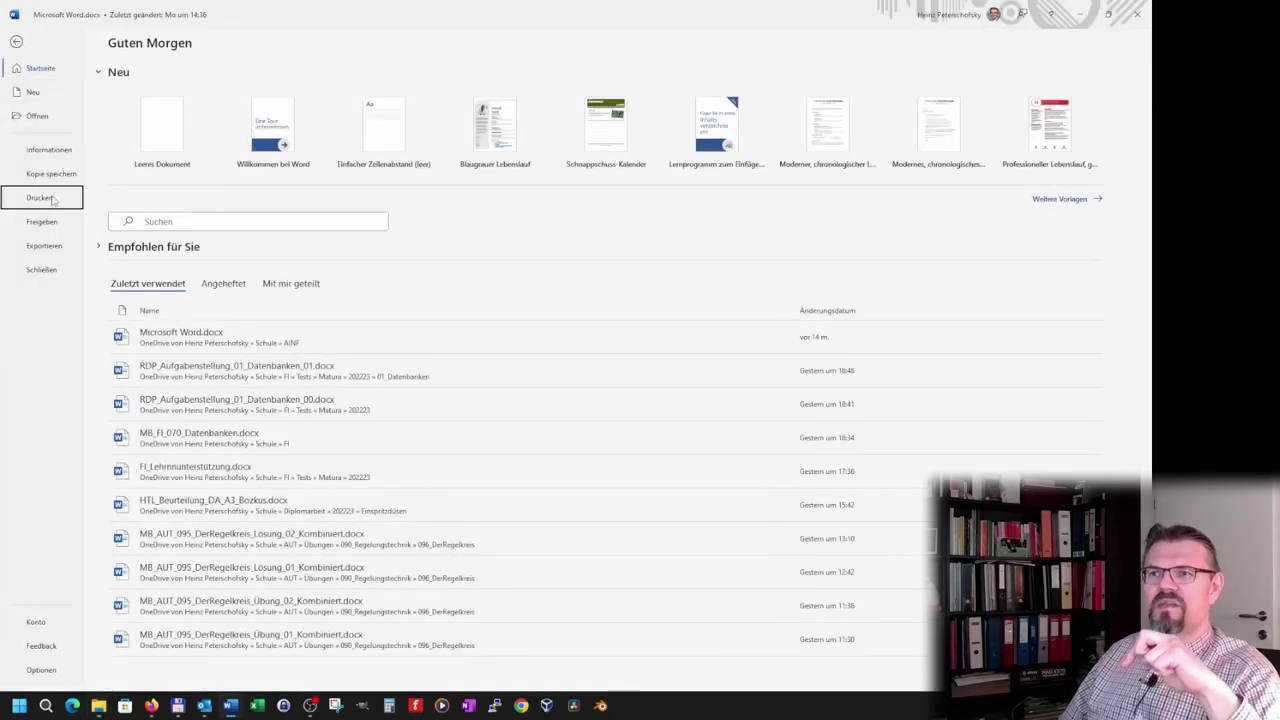
pyautogui.click(237, 338)
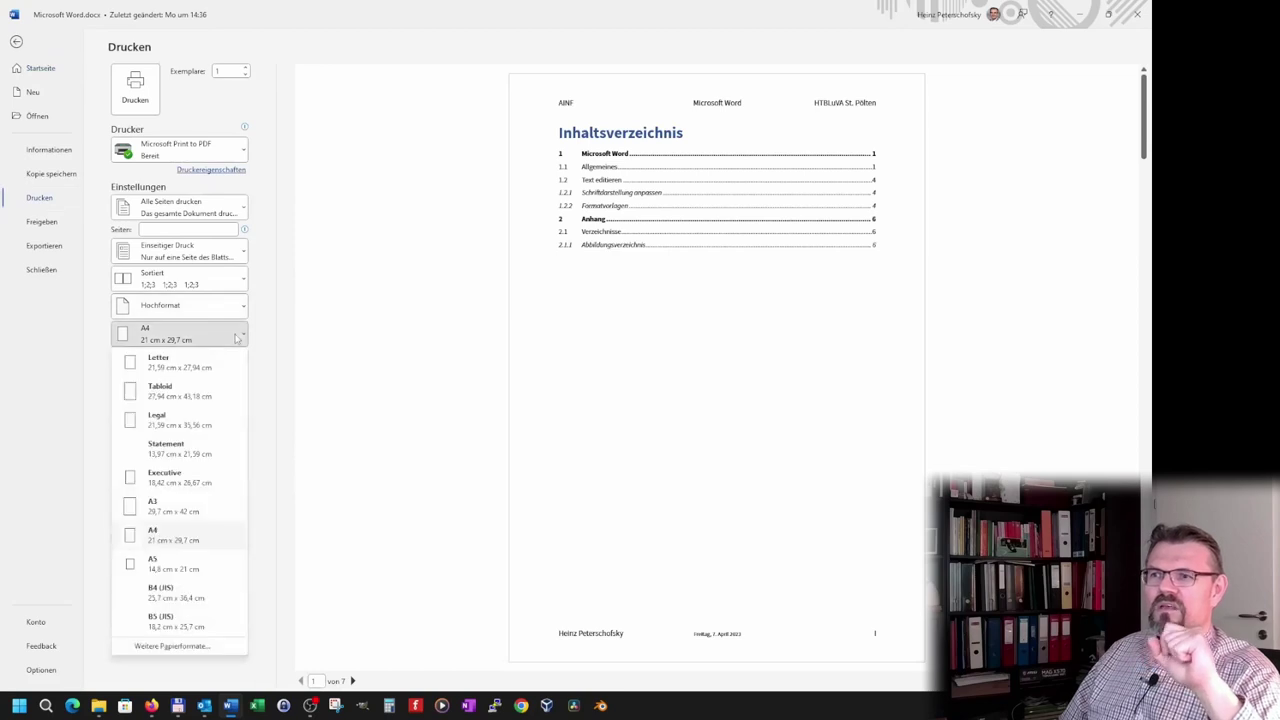
pyautogui.click(191, 512)
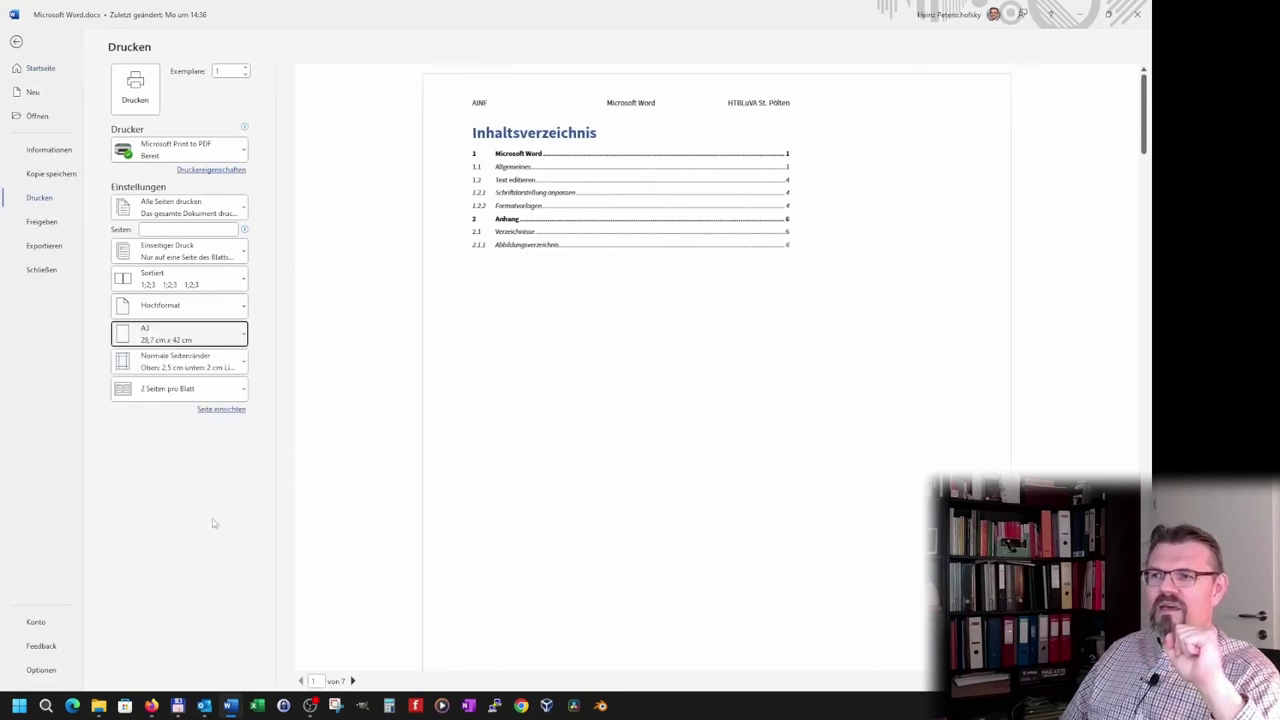
# Reselect A3 and scroll through the six-page, two-per-sheet print preview
pyautogui.scroll(-1, 814, 212)
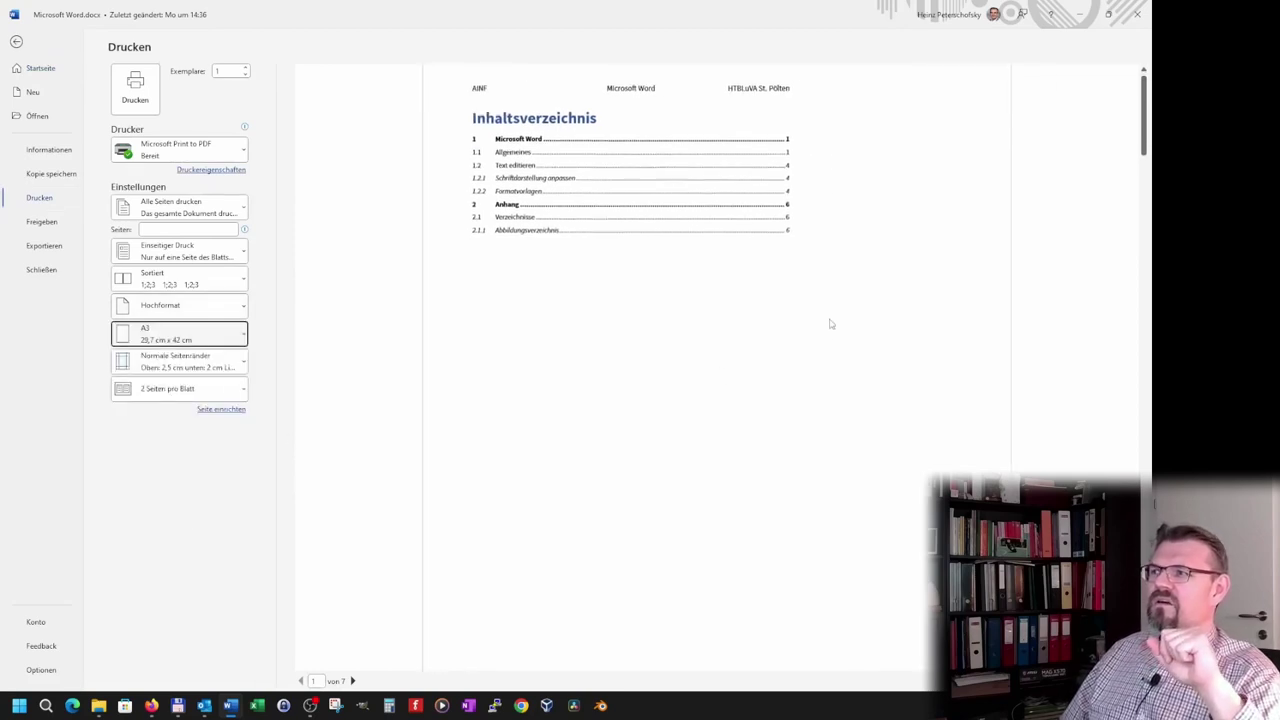
pyautogui.scroll(-2, 829, 323)
pyautogui.scroll(-5, 837, 360)
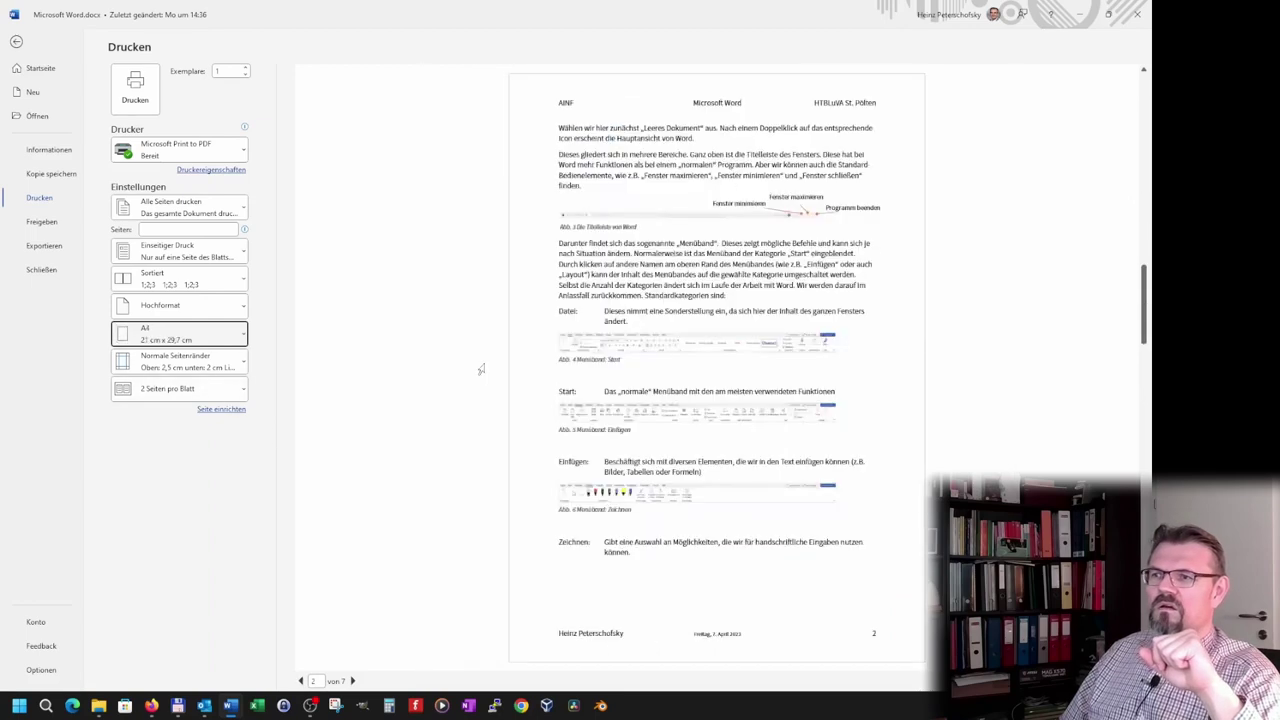
pyautogui.click(236, 340)
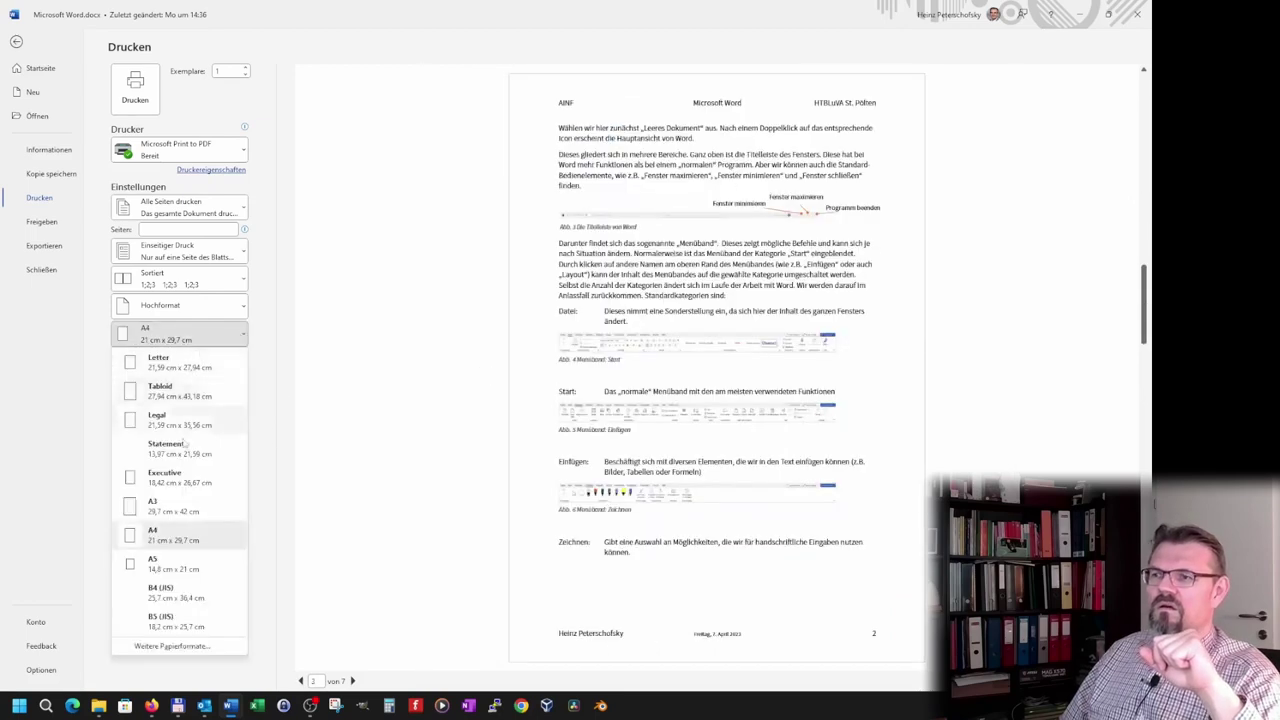
pyautogui.click(195, 507)
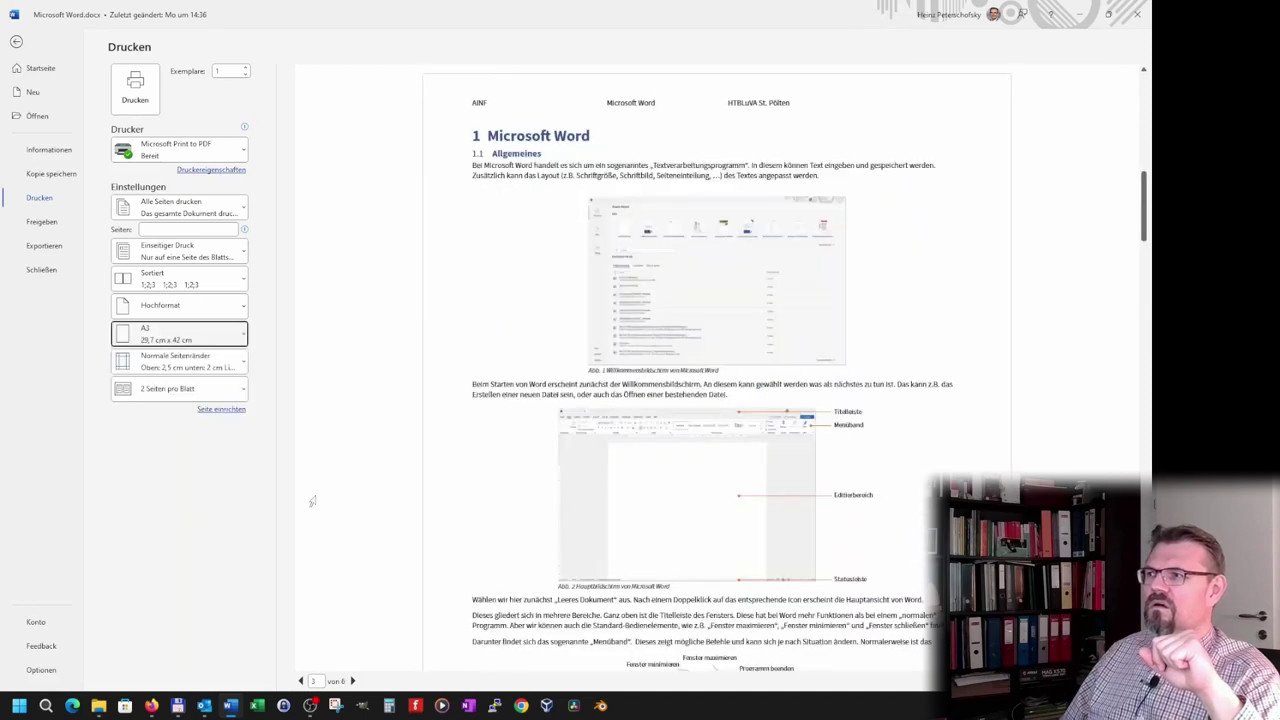
pyautogui.scroll(-2, 324, 496)
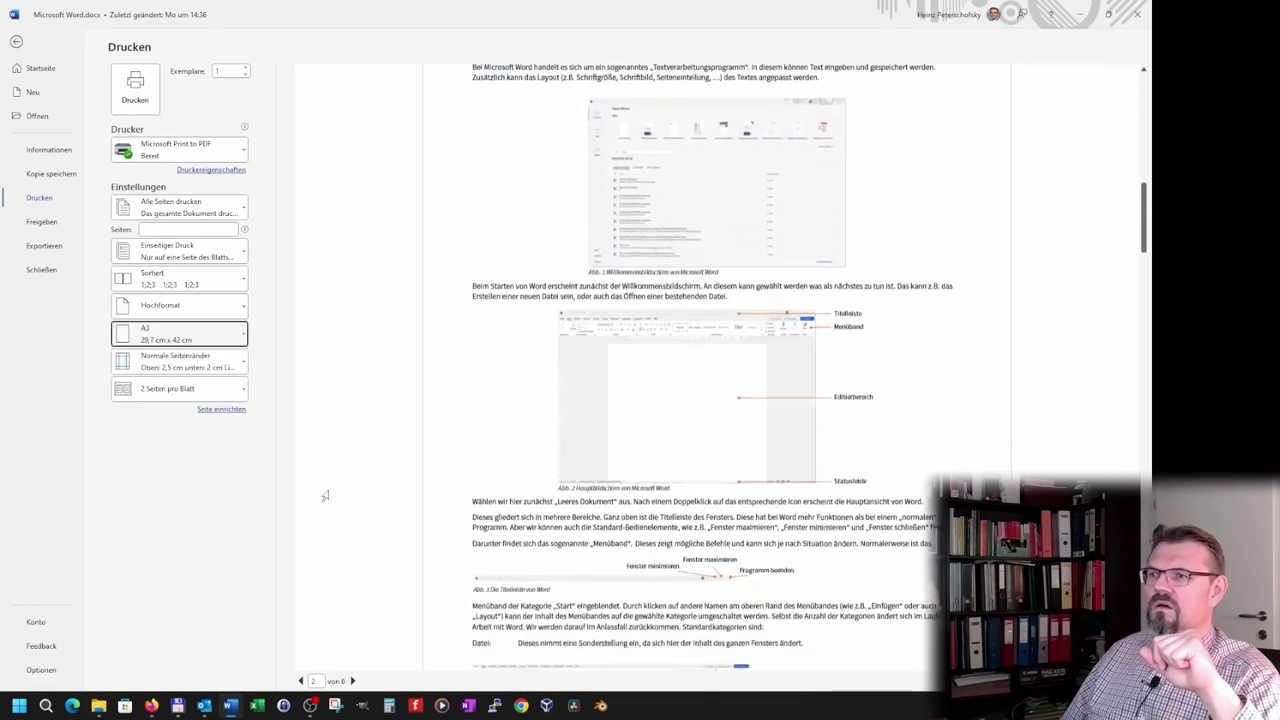
pyautogui.scroll(-2, 326, 496)
pyautogui.scroll(-3, 328, 496)
pyautogui.scroll(-3, 330, 496)
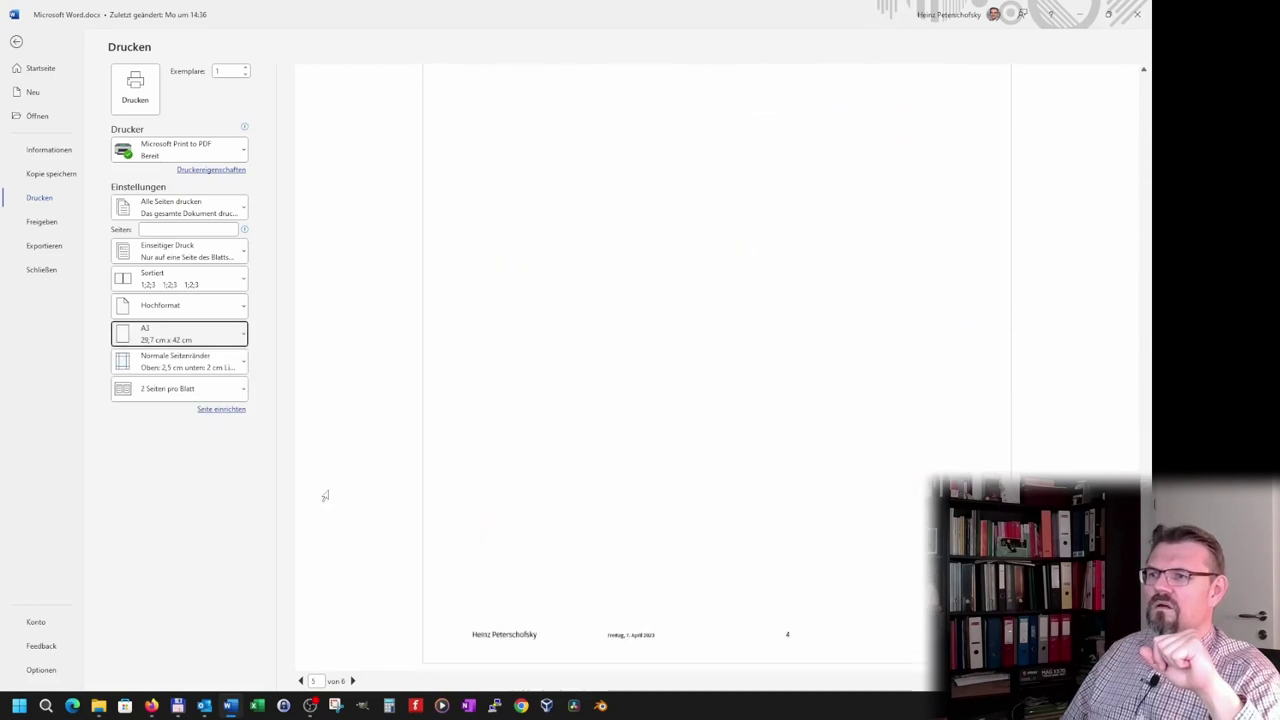
pyautogui.scroll(3, 330, 494)
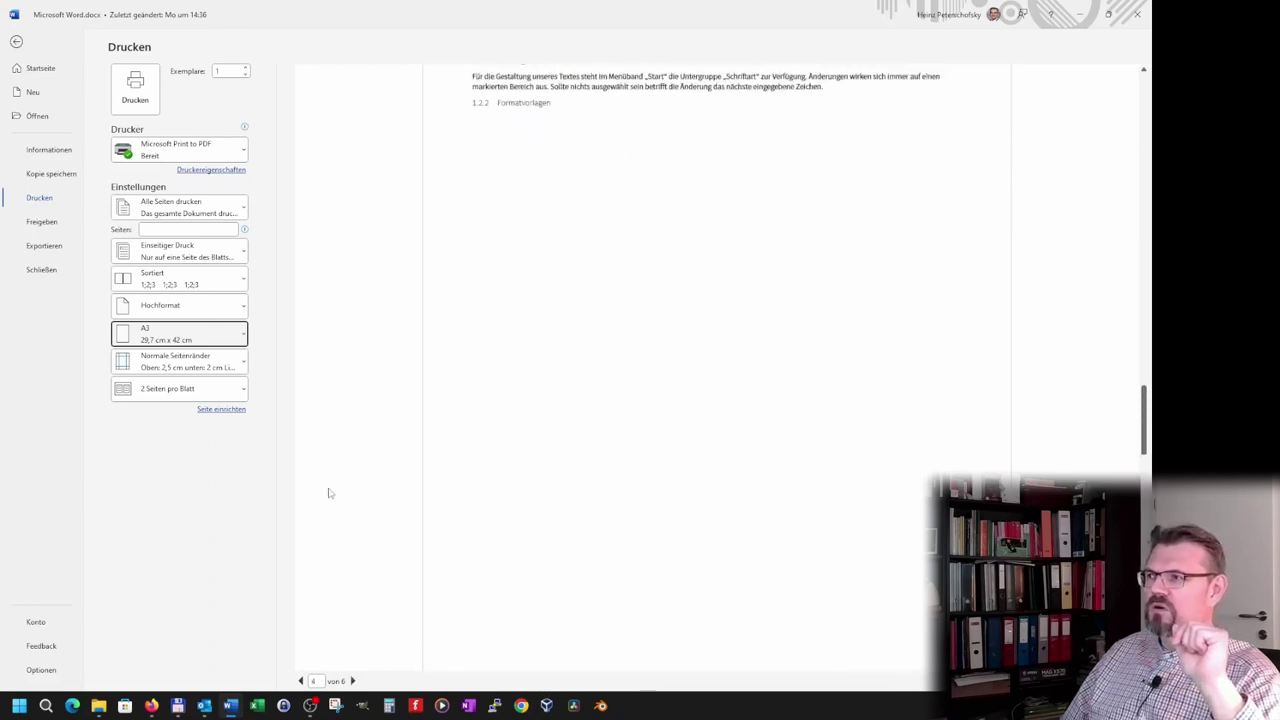
pyautogui.scroll(3, 330, 492)
pyautogui.scroll(3, 330, 490)
pyautogui.scroll(3, 330, 488)
pyautogui.scroll(2, 330, 488)
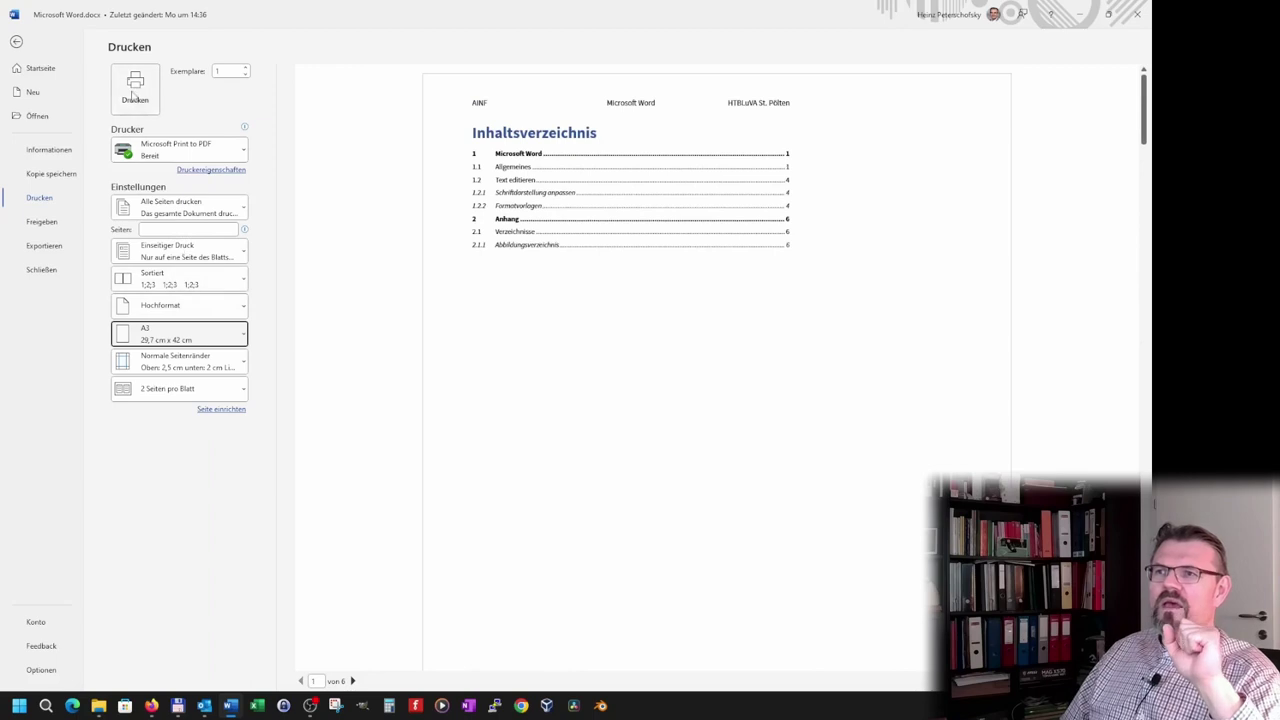
# Print the A3 document to PDF, saving over Microsoft Word.pdf in AINF
pyautogui.click(134, 88)
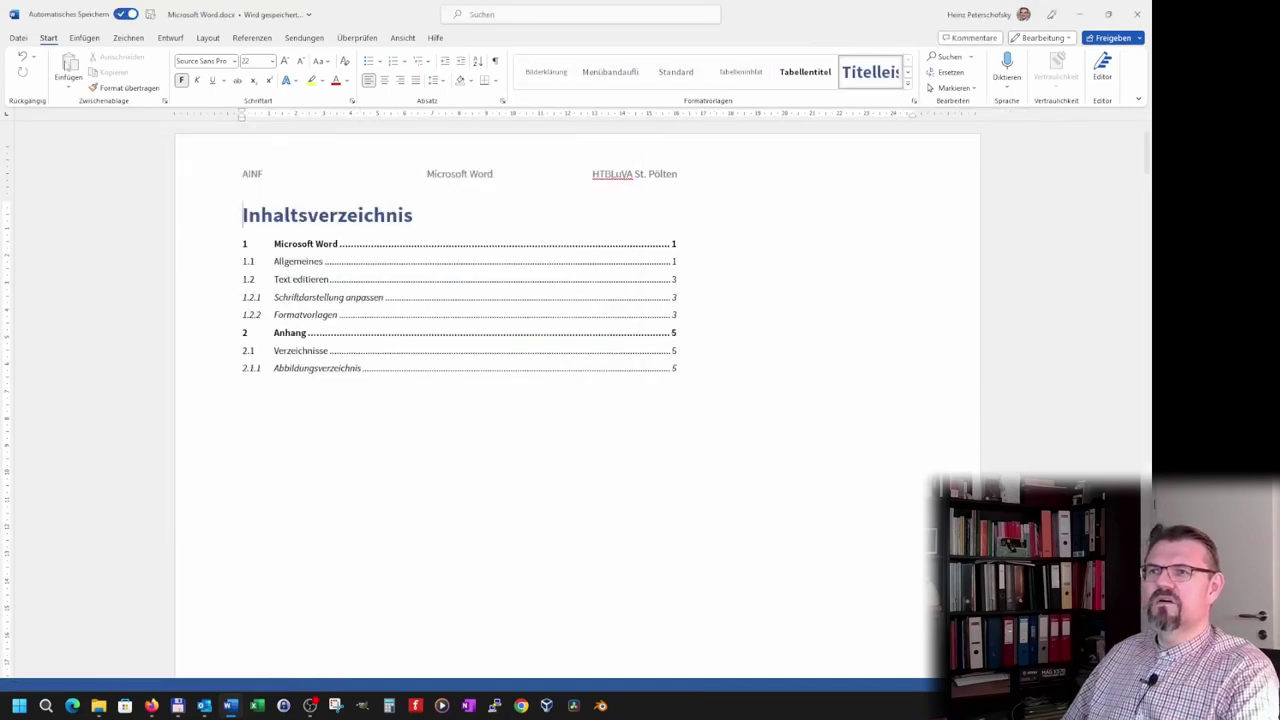
pyautogui.click(17, 38)
pyautogui.click(39, 197)
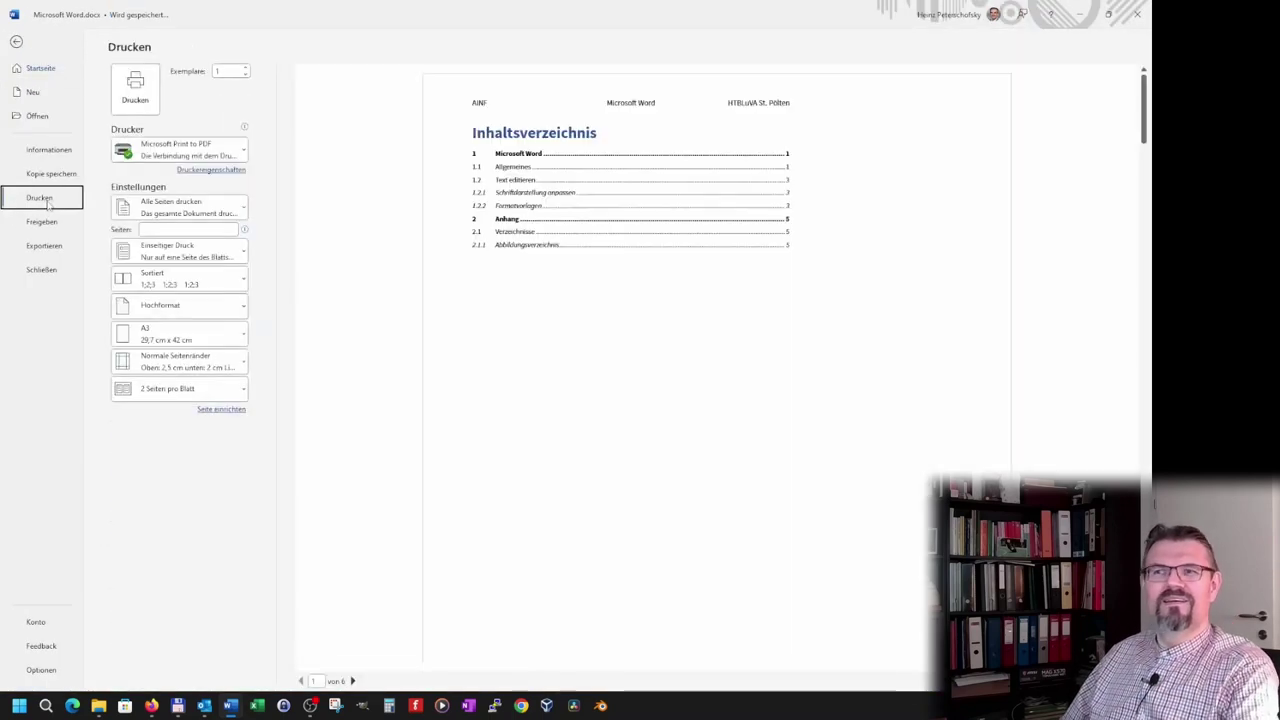
pyautogui.click(135, 90)
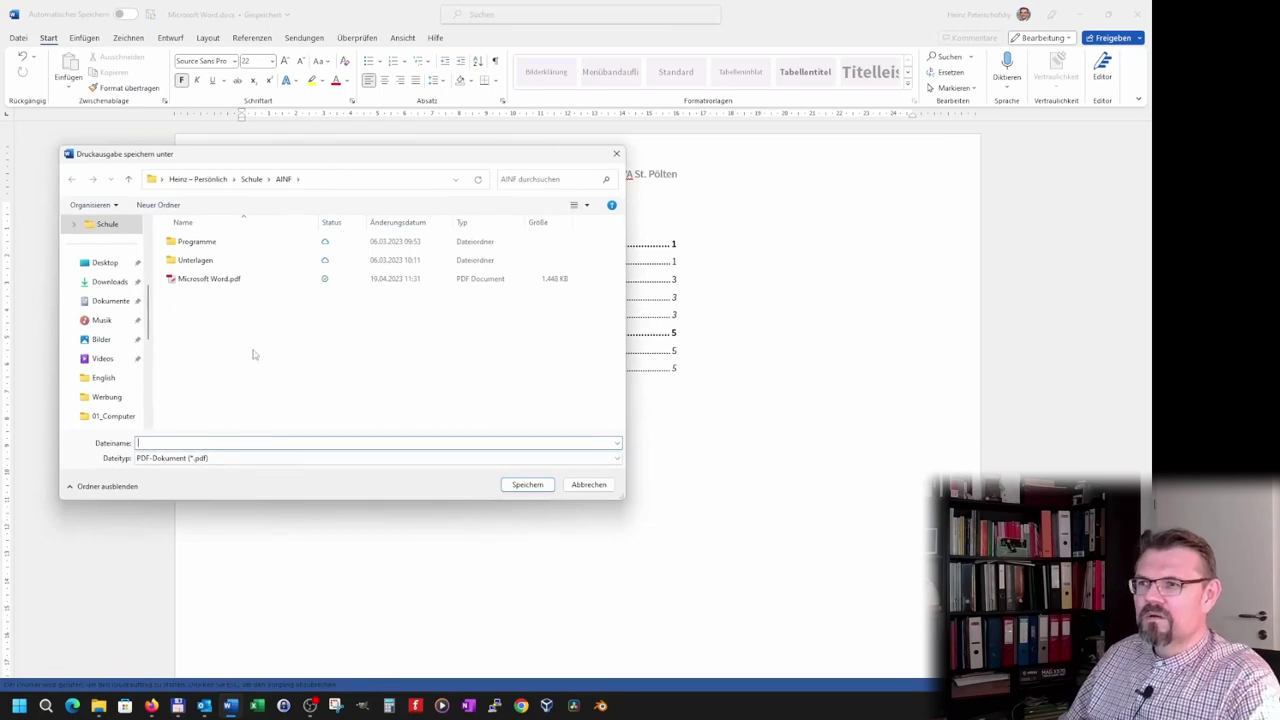
pyautogui.click(209, 278)
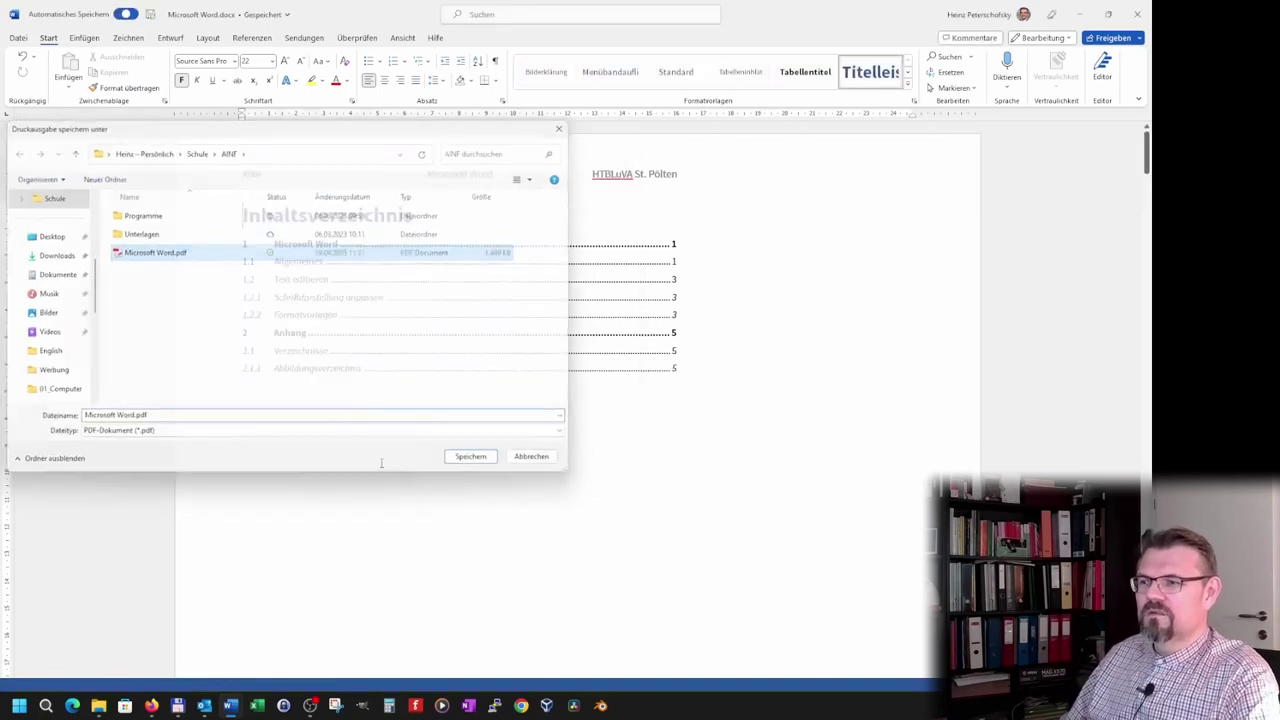
pyautogui.press('Escape')
pyautogui.click(18, 37)
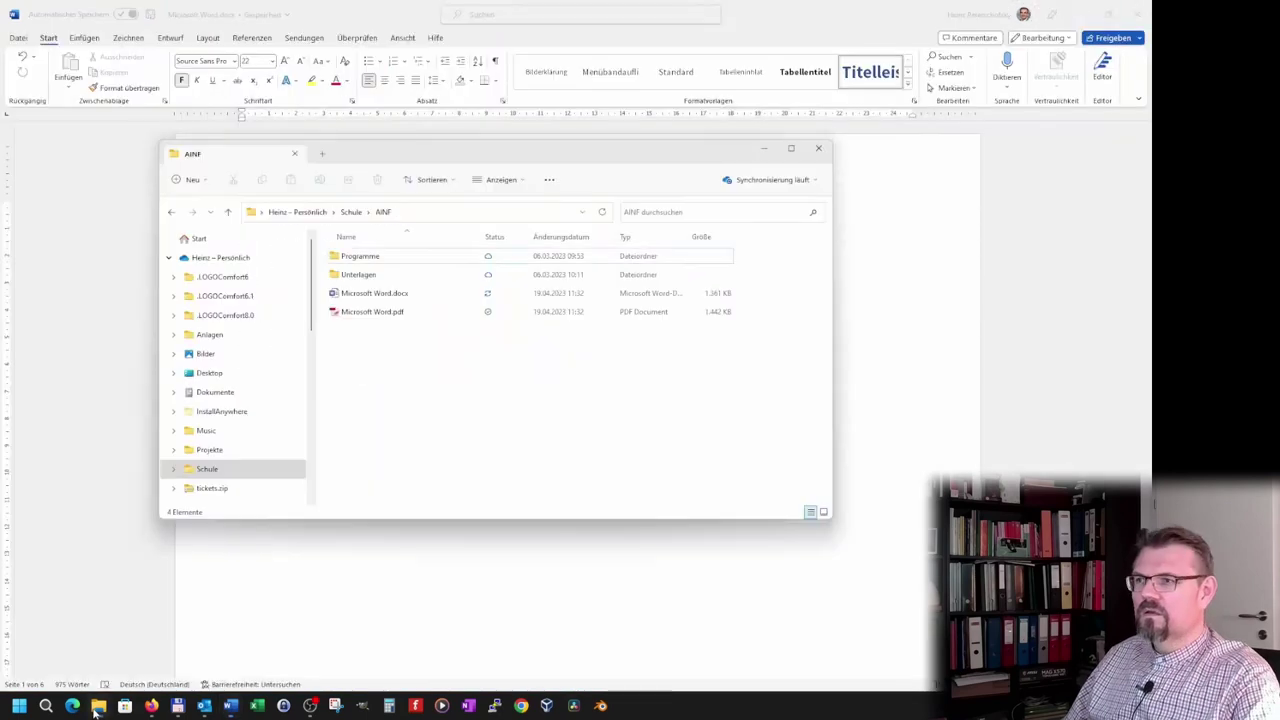
# Open the freshly printed Microsoft Word.pdf and scroll through its sheets
pyautogui.click(384, 313)
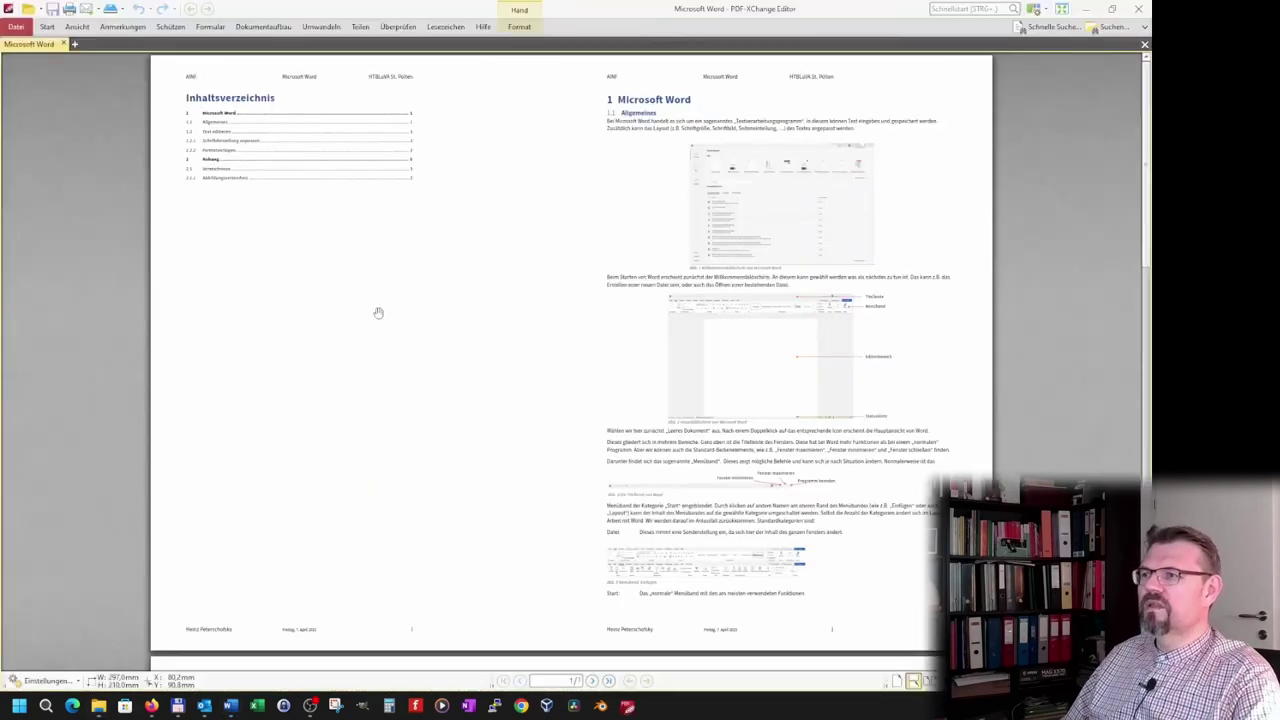
pyautogui.scroll(-3, 400, 273)
pyautogui.scroll(-5, 400, 273)
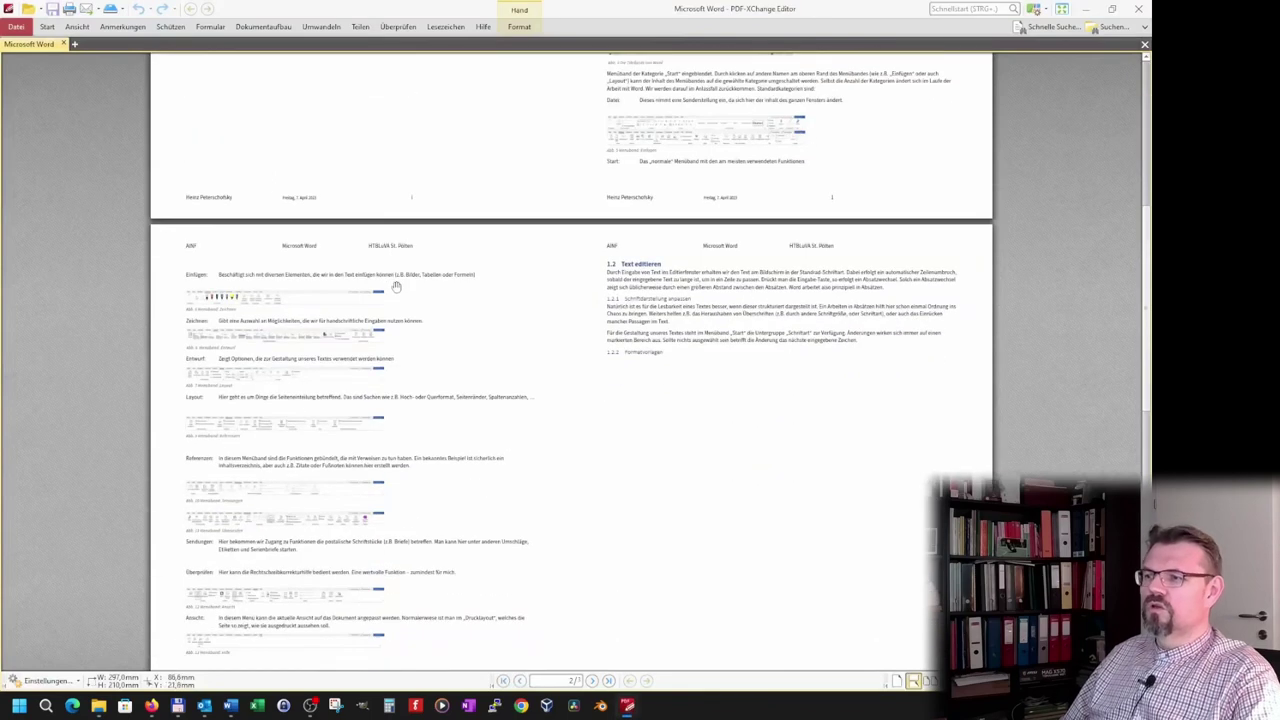
pyautogui.scroll(-2, 397, 285)
pyautogui.scroll(-3, 397, 285)
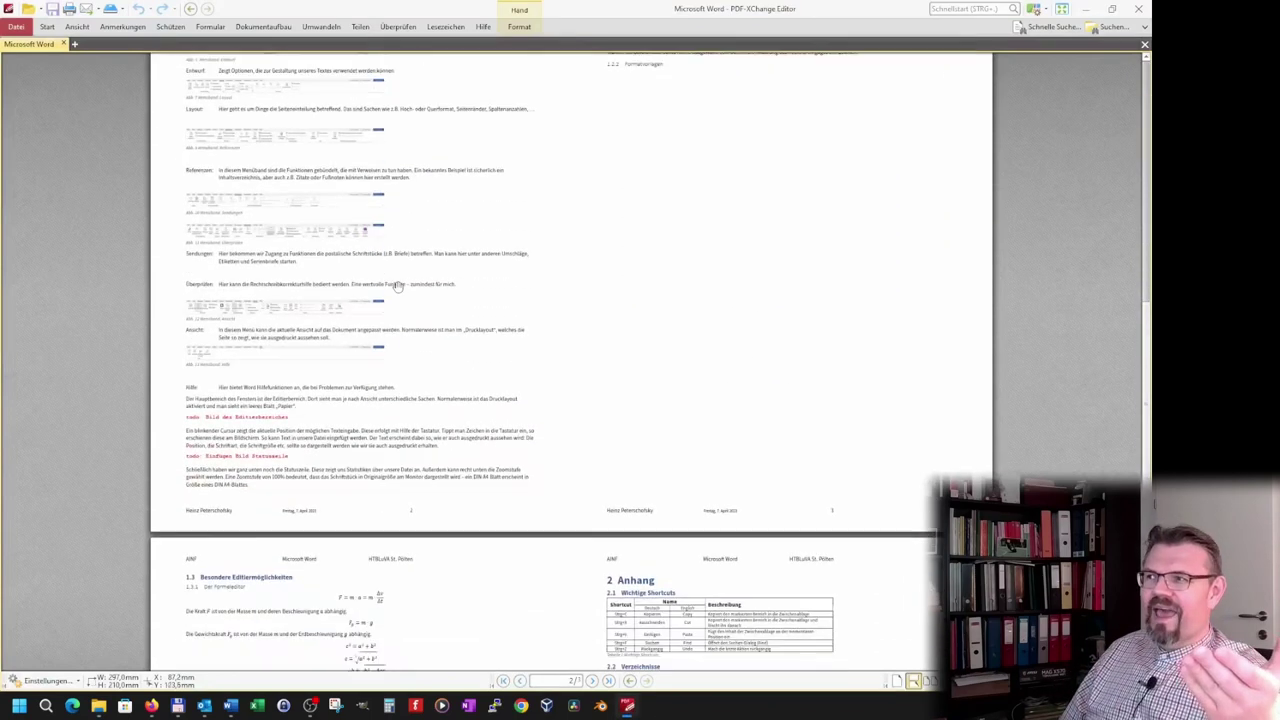
pyautogui.scroll(-1, 397, 285)
pyautogui.scroll(-4, 401, 289)
pyautogui.scroll(4, 401, 289)
pyautogui.scroll(4, 415, 298)
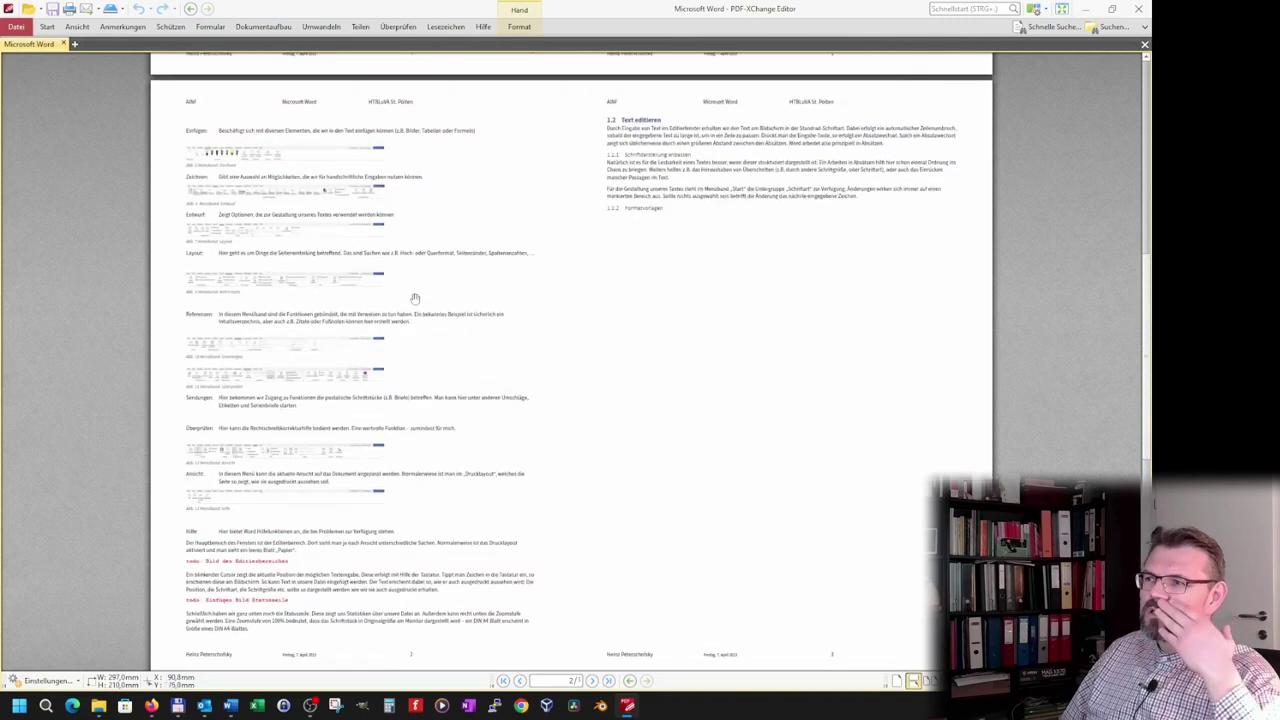
# Finish reviewing the two-pages-per-sheet layout and close the AINF folder window
pyautogui.scroll(-3, 634, 240)
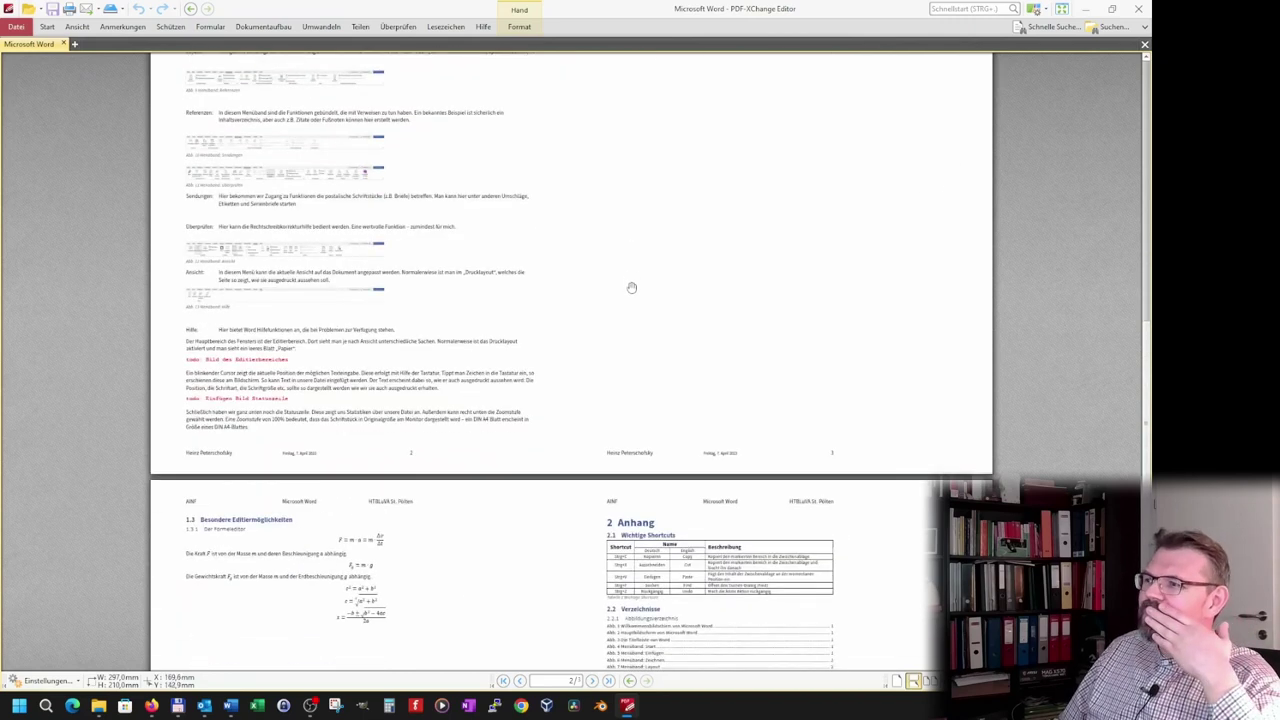
pyautogui.scroll(-3, 629, 290)
pyautogui.scroll(-4, 630, 298)
pyautogui.scroll(2, 630, 298)
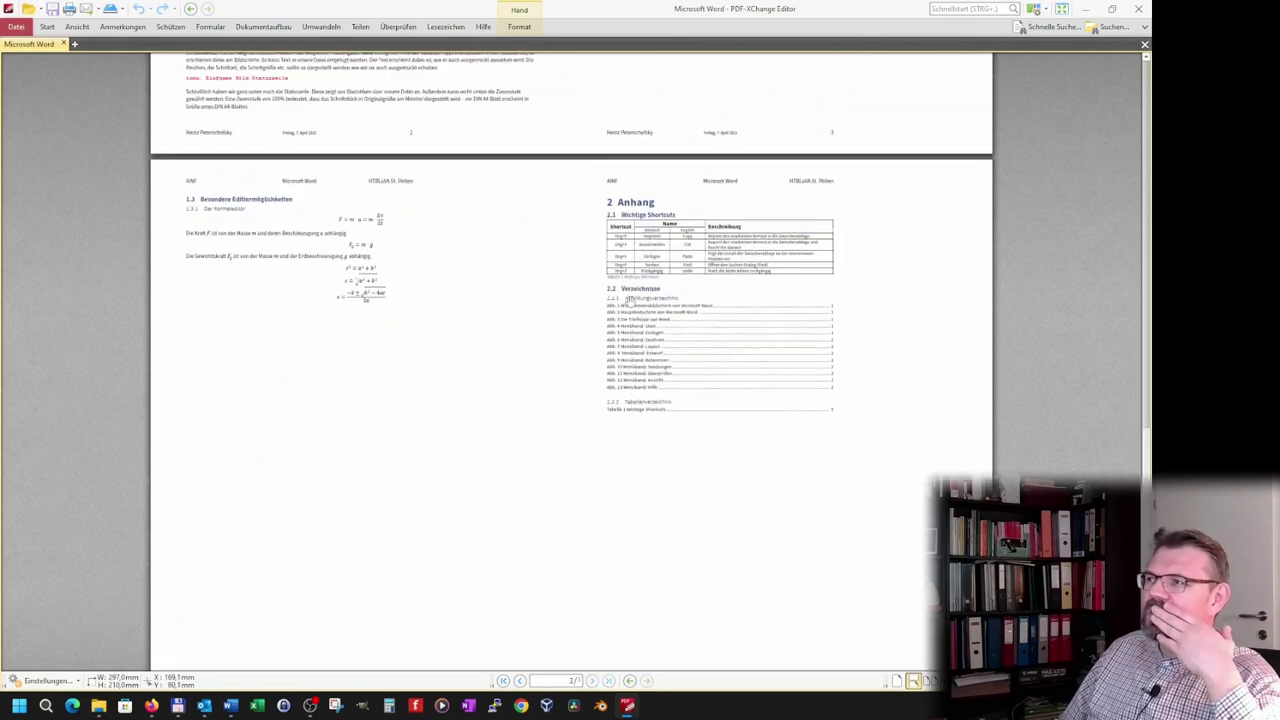
pyautogui.scroll(2, 630, 296)
pyautogui.scroll(5, 629, 294)
pyautogui.scroll(2, 629, 294)
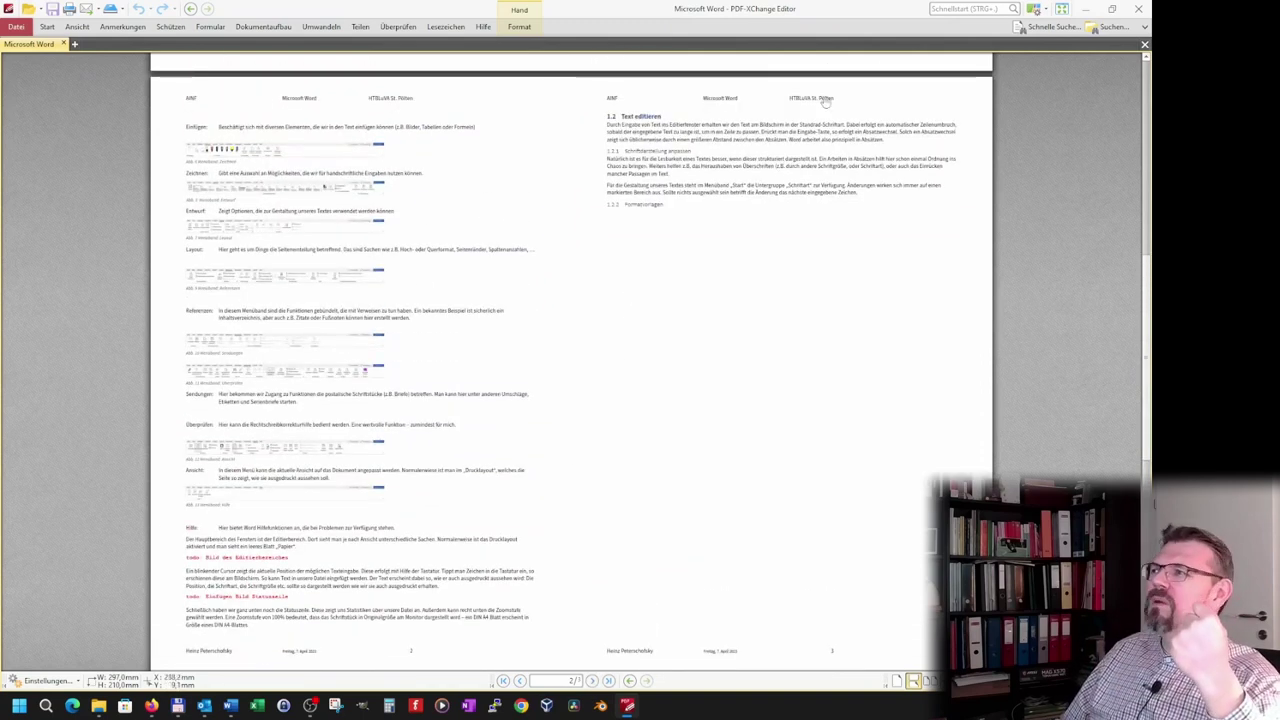
pyautogui.scroll(2, 548, 213)
pyautogui.scroll(2, 543, 214)
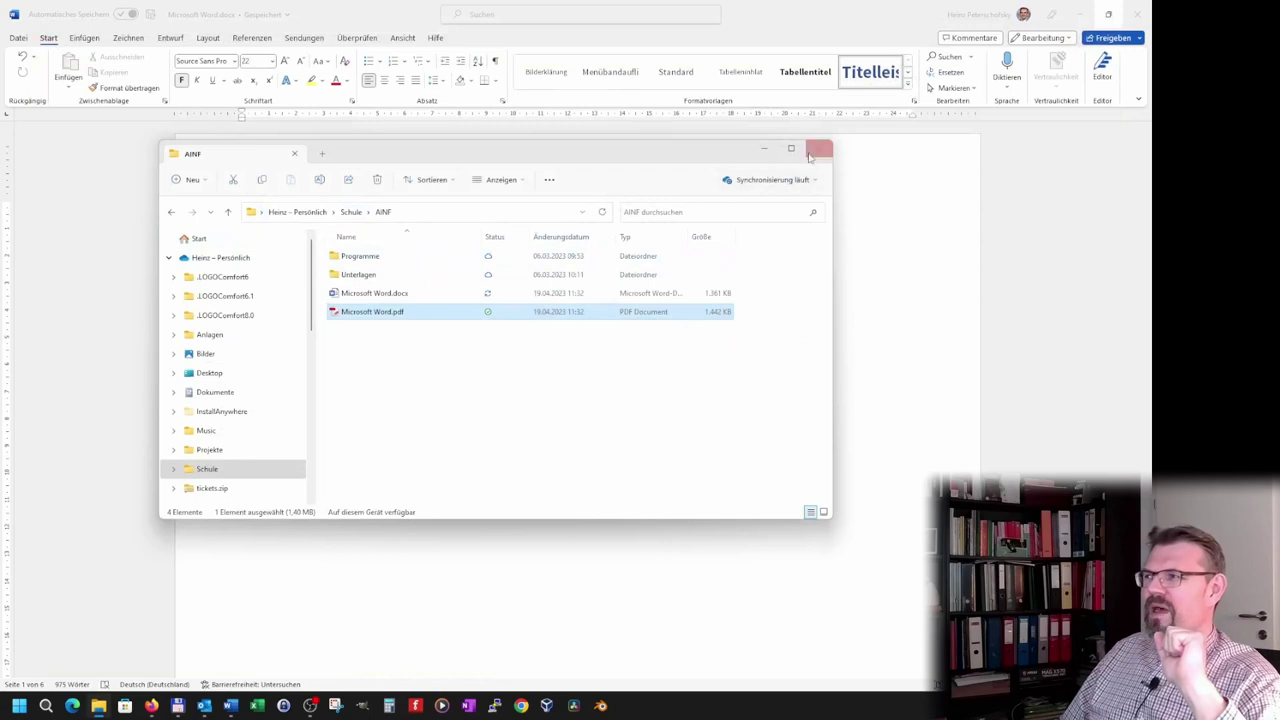
pyautogui.click(816, 150)
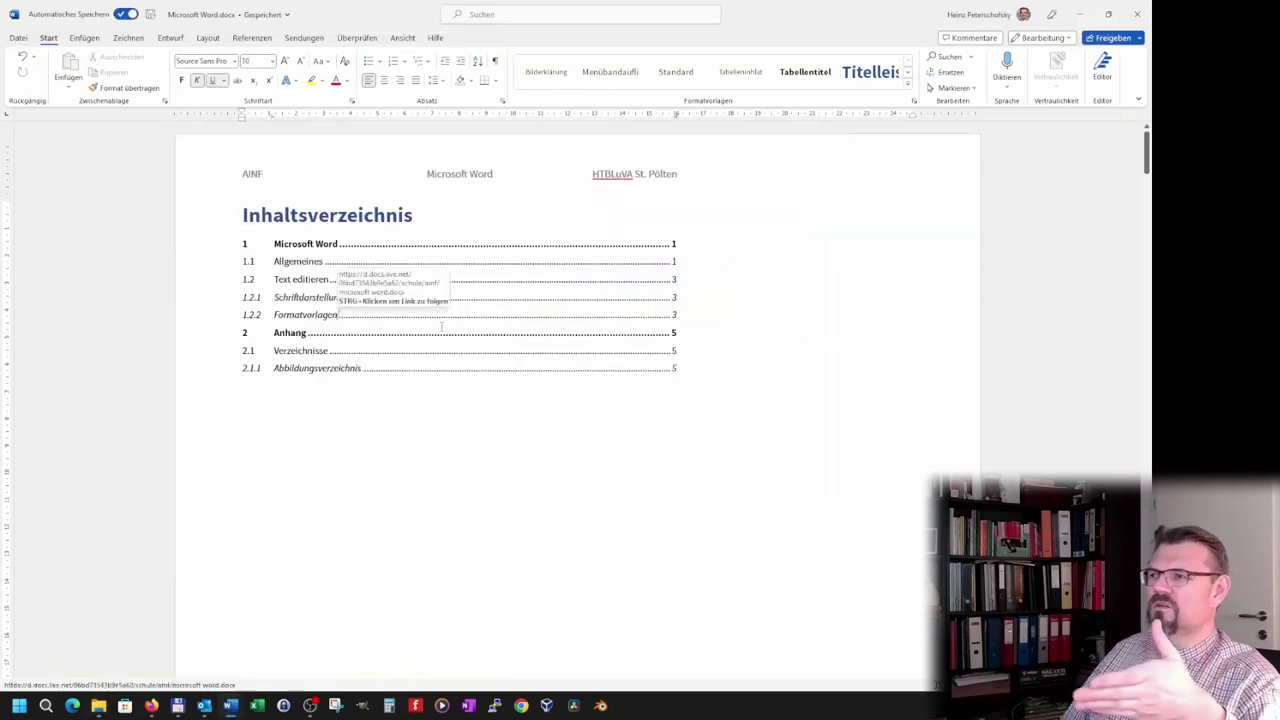
# Set the document's paper size to A4 from the page layout options
pyautogui.click(465, 367)
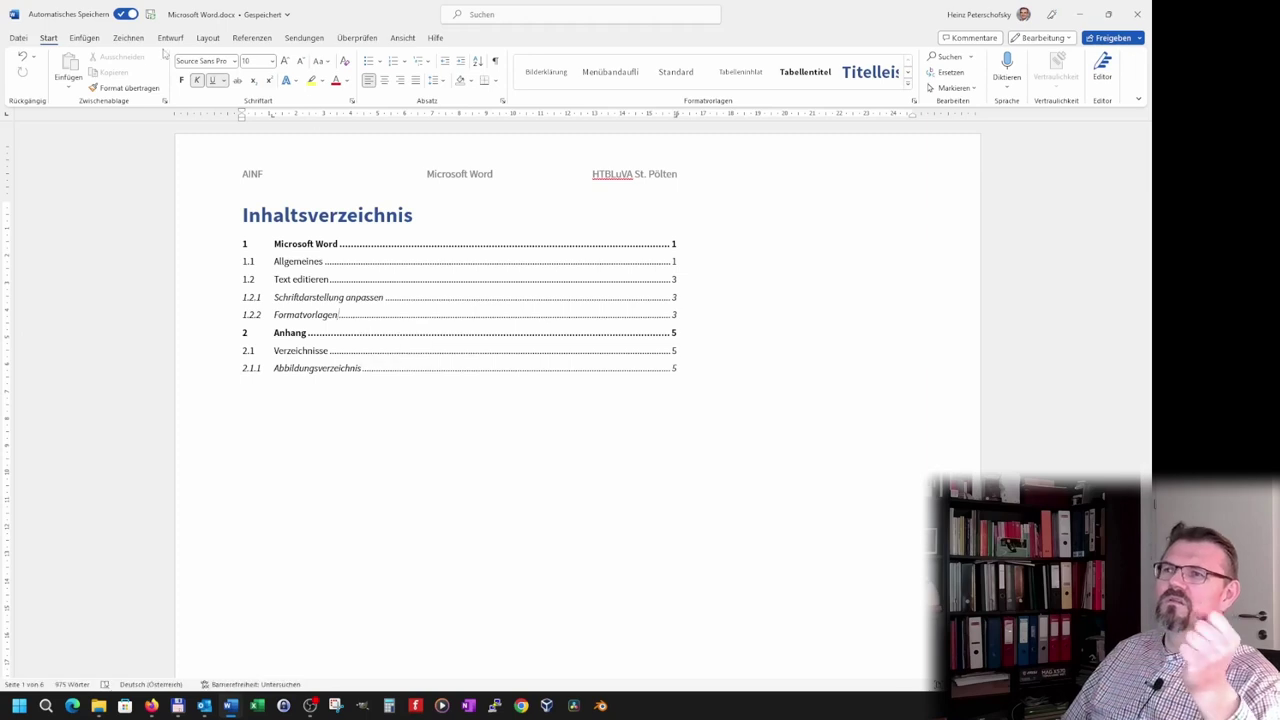
pyautogui.click(398, 40)
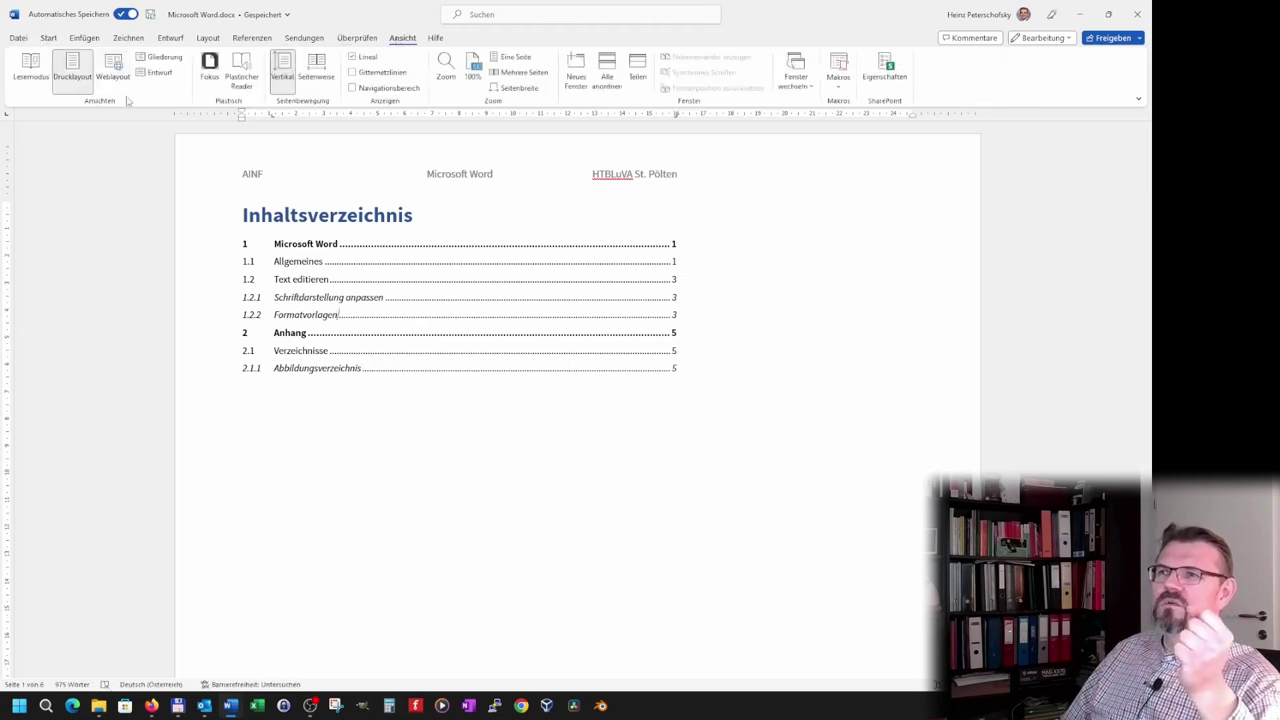
pyautogui.click(206, 39)
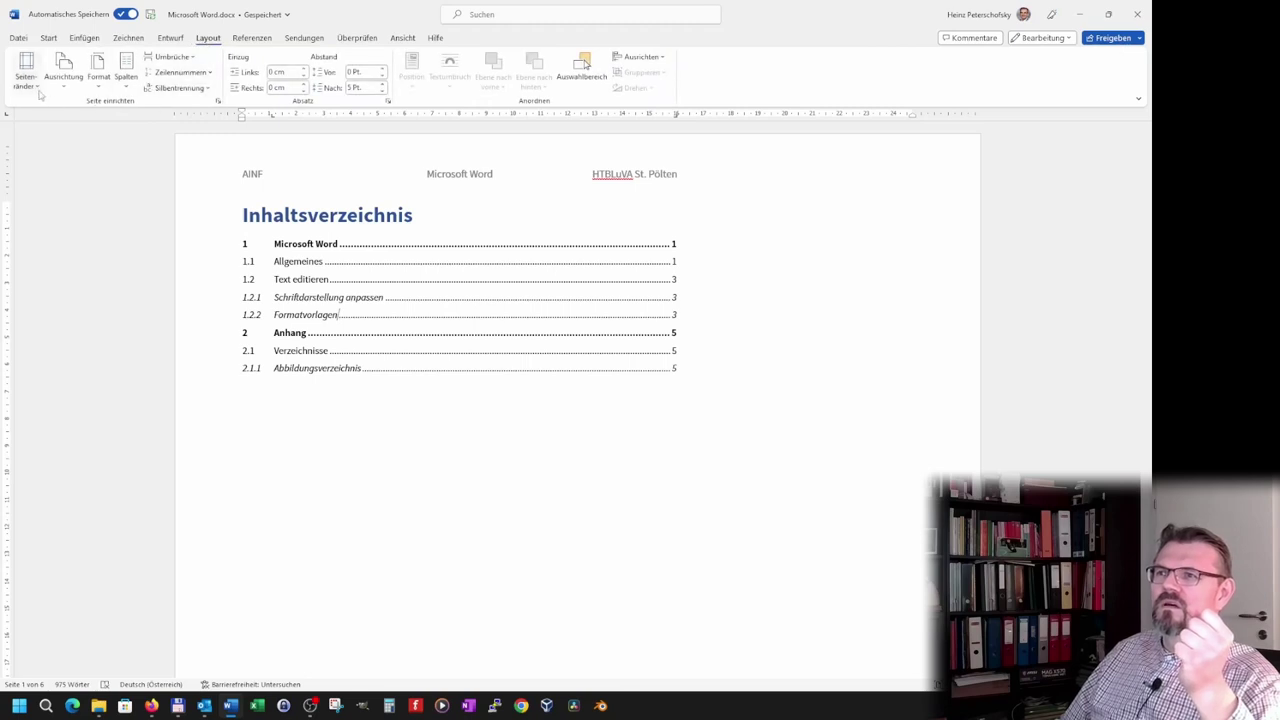
pyautogui.click(98, 76)
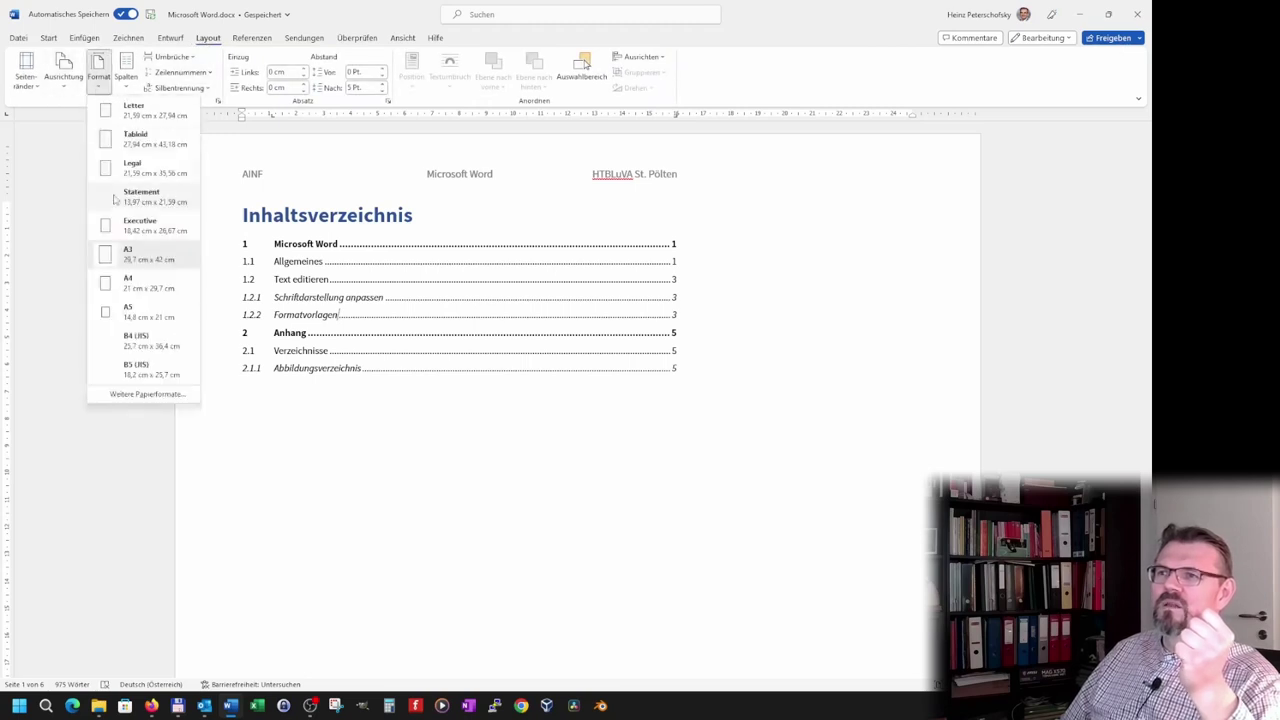
pyautogui.click(146, 300)
pyautogui.scroll(-3, 417, 451)
pyautogui.scroll(-10, 450, 440)
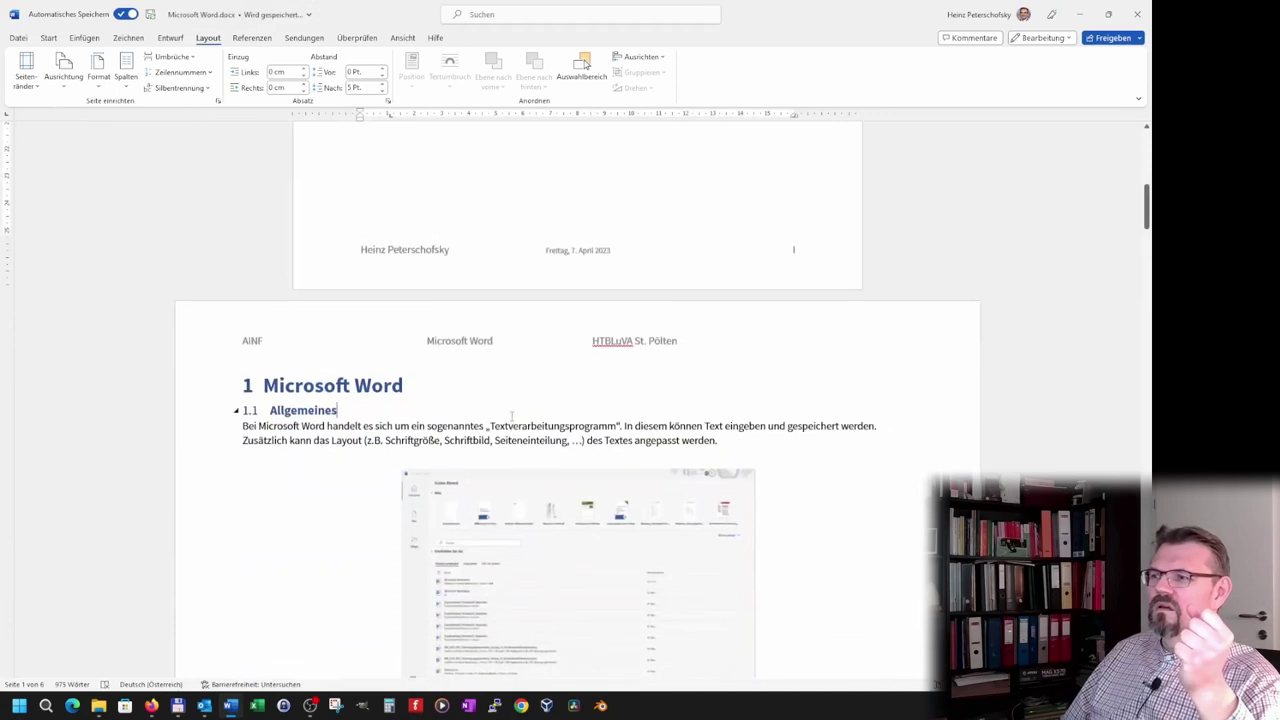
# Choose another paper size from the list, then scroll down to the '2 Anhang' page
pyautogui.click(98, 76)
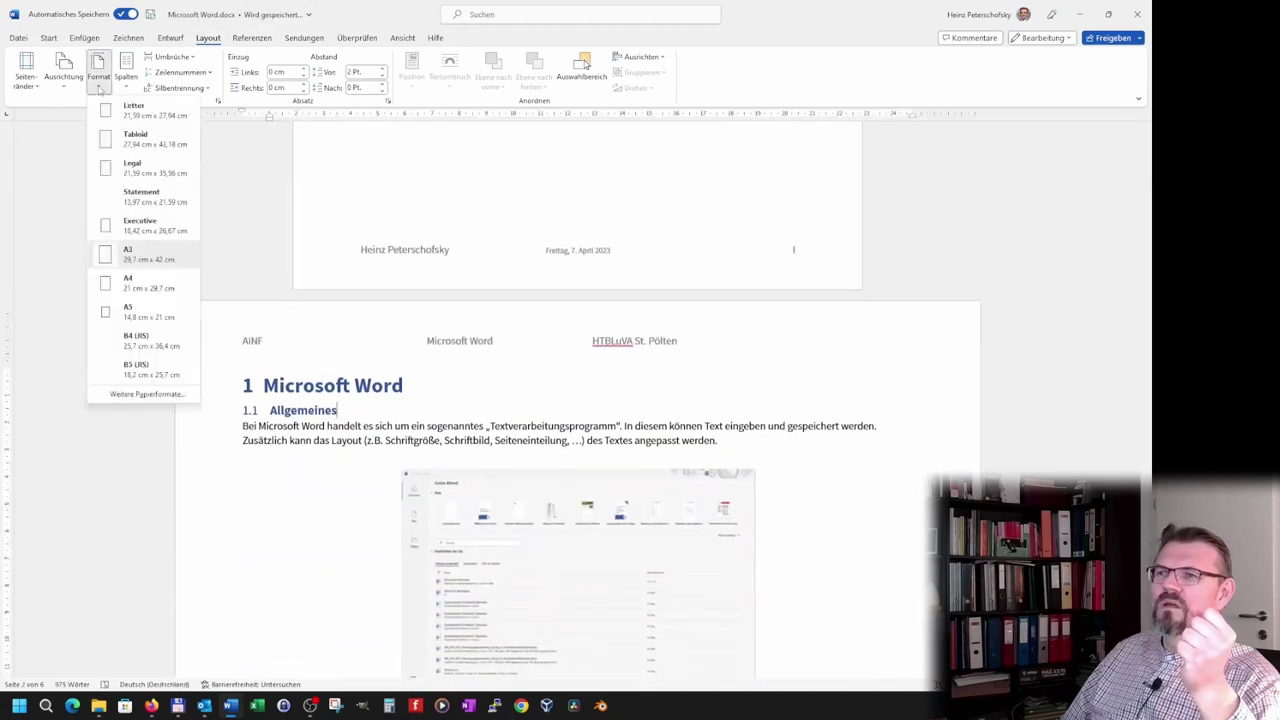
pyautogui.click(137, 316)
pyautogui.scroll(-5, 432, 471)
pyautogui.scroll(-5, 432, 471)
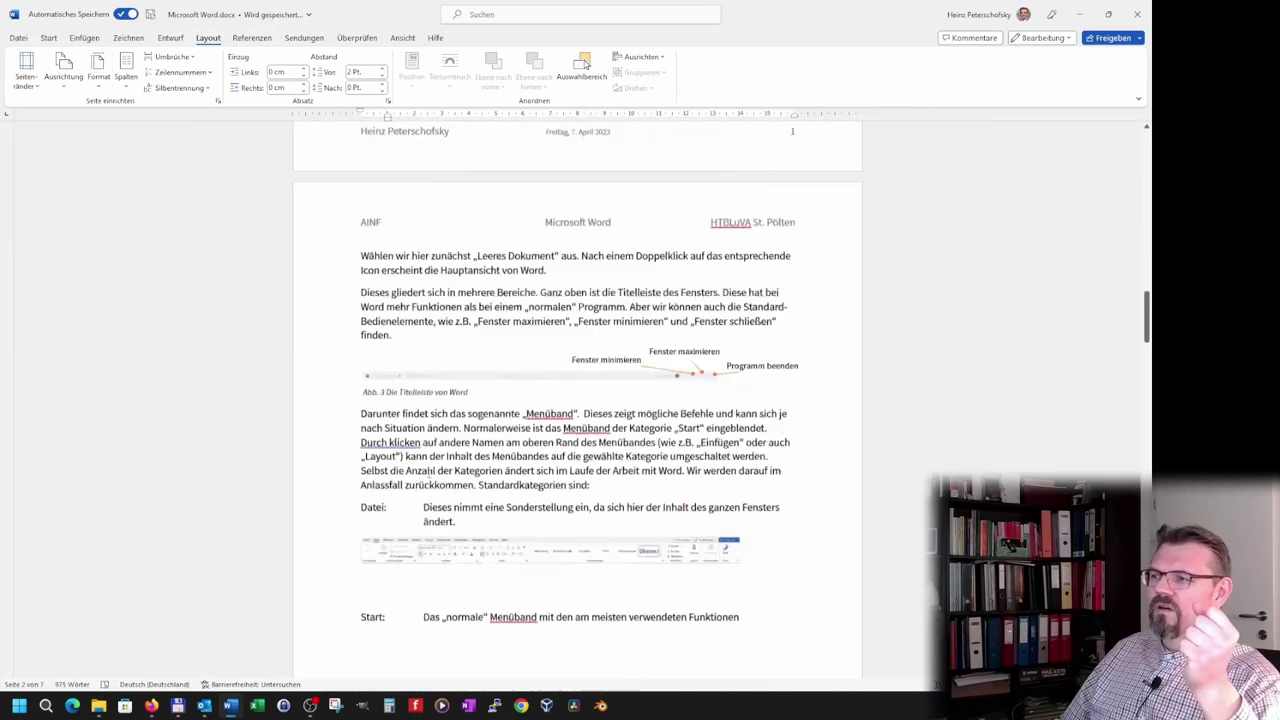
pyautogui.scroll(-5, 432, 471)
pyautogui.scroll(-5, 432, 471)
pyautogui.scroll(-5, 432, 471)
pyautogui.scroll(-5, 432, 471)
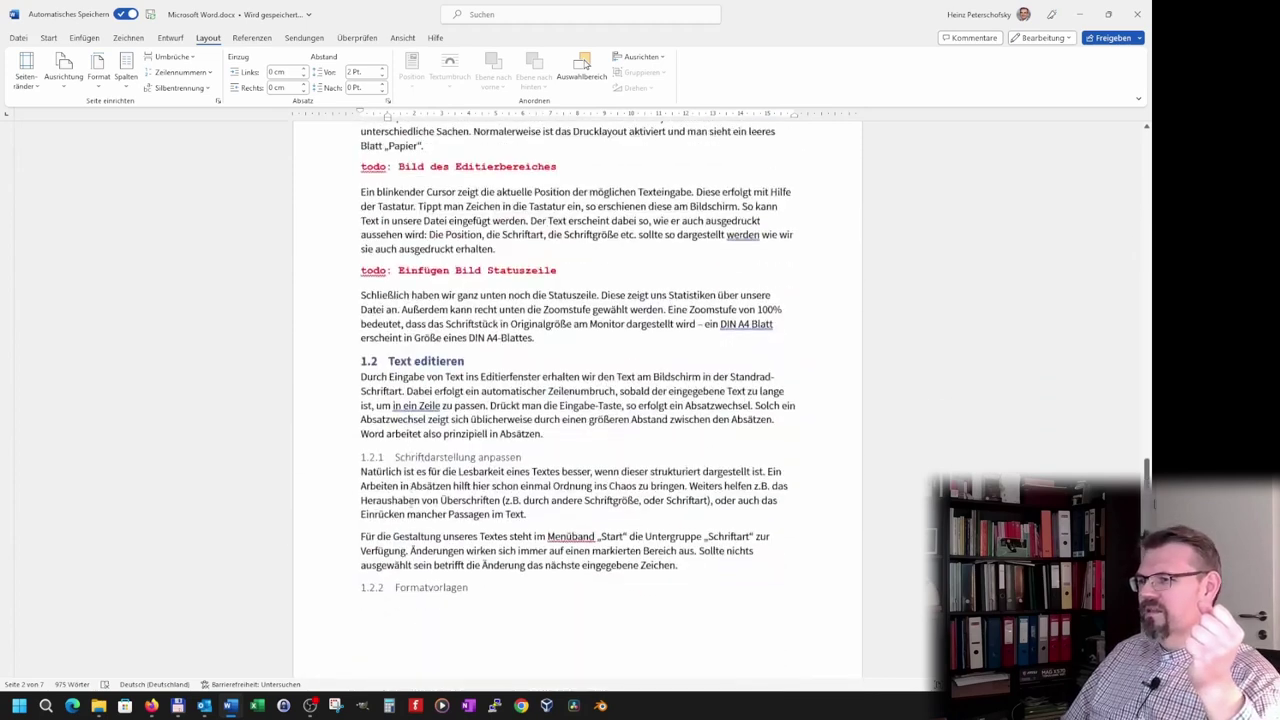
pyautogui.scroll(-5, 432, 471)
pyautogui.scroll(-5, 432, 471)
pyautogui.scroll(-5, 432, 471)
pyautogui.scroll(-5, 432, 471)
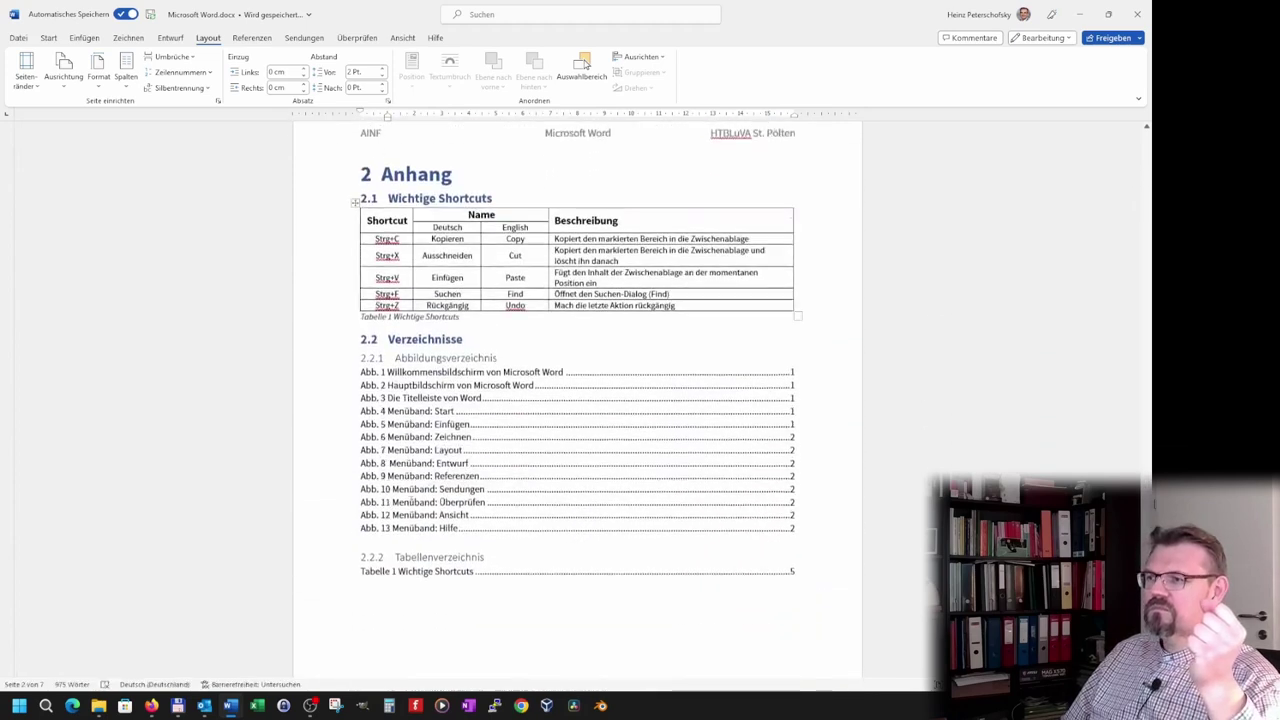
pyautogui.scroll(-3, 408, 500)
pyautogui.scroll(3, 408, 500)
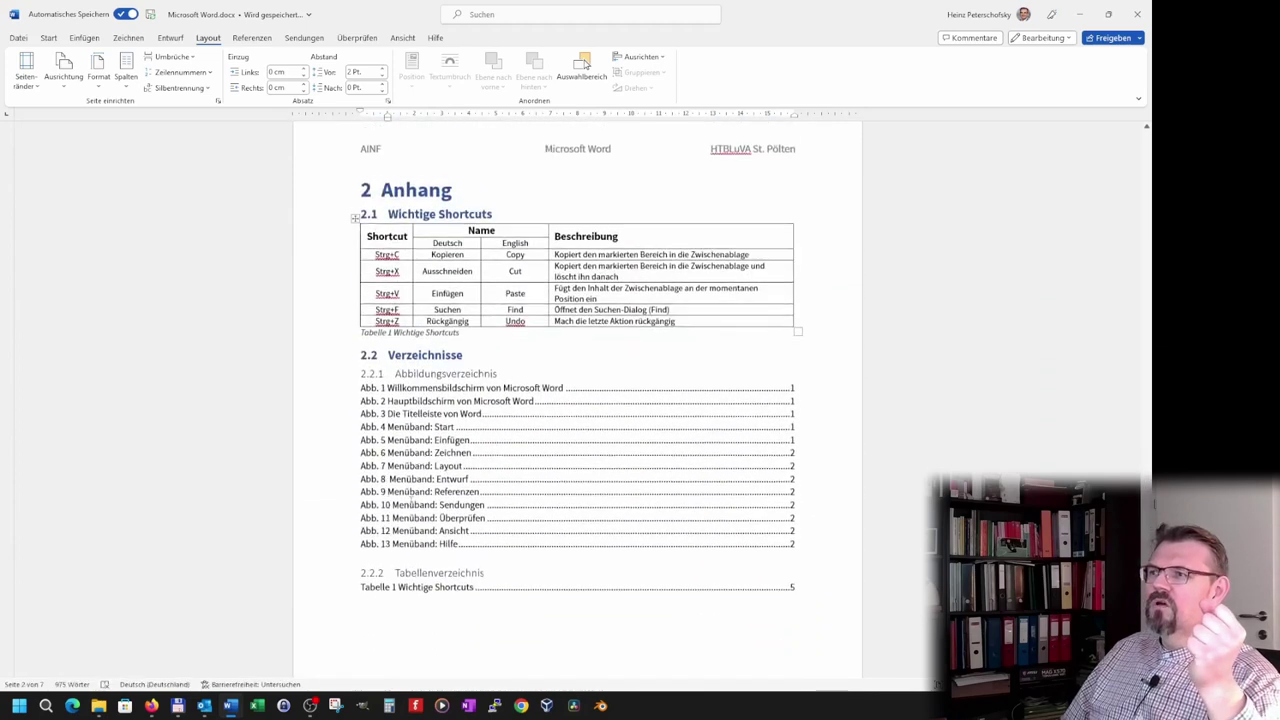
# Print to Microsoft Print to PDF with '8 Seiten pro Blatt', leaving collation unchanged
pyautogui.click(19, 38)
pyautogui.click(50, 198)
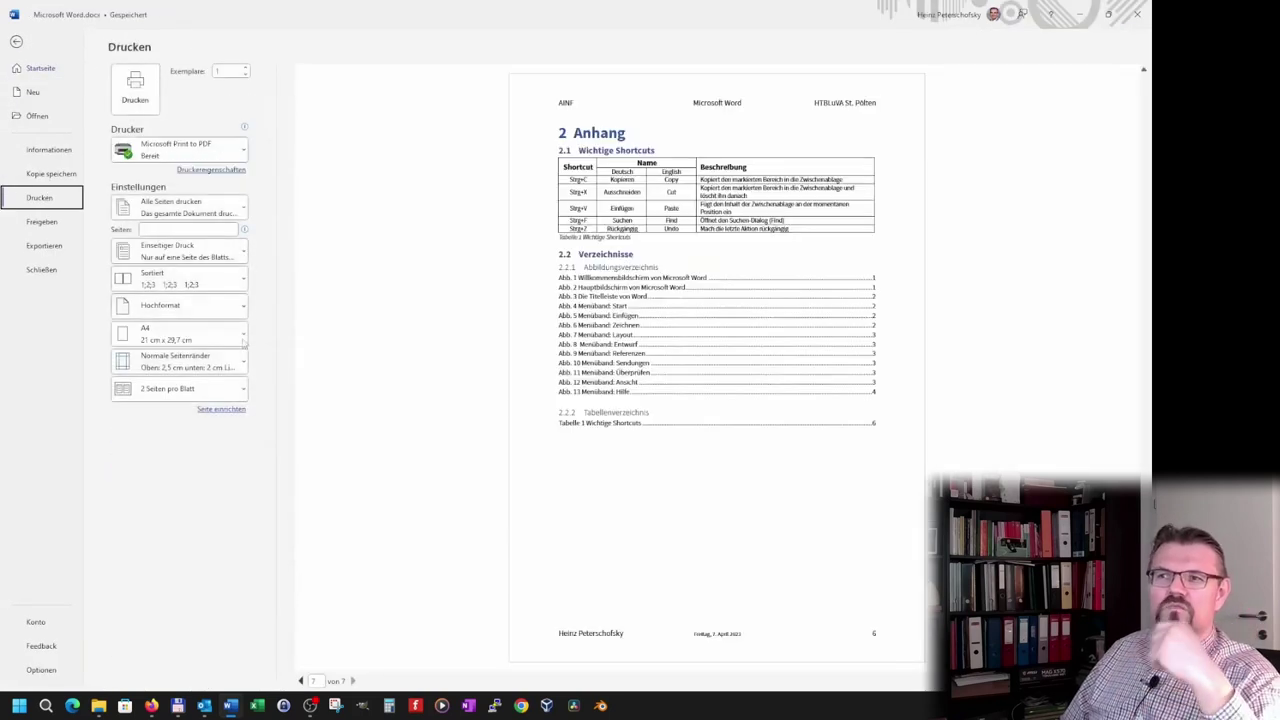
pyautogui.click(244, 282)
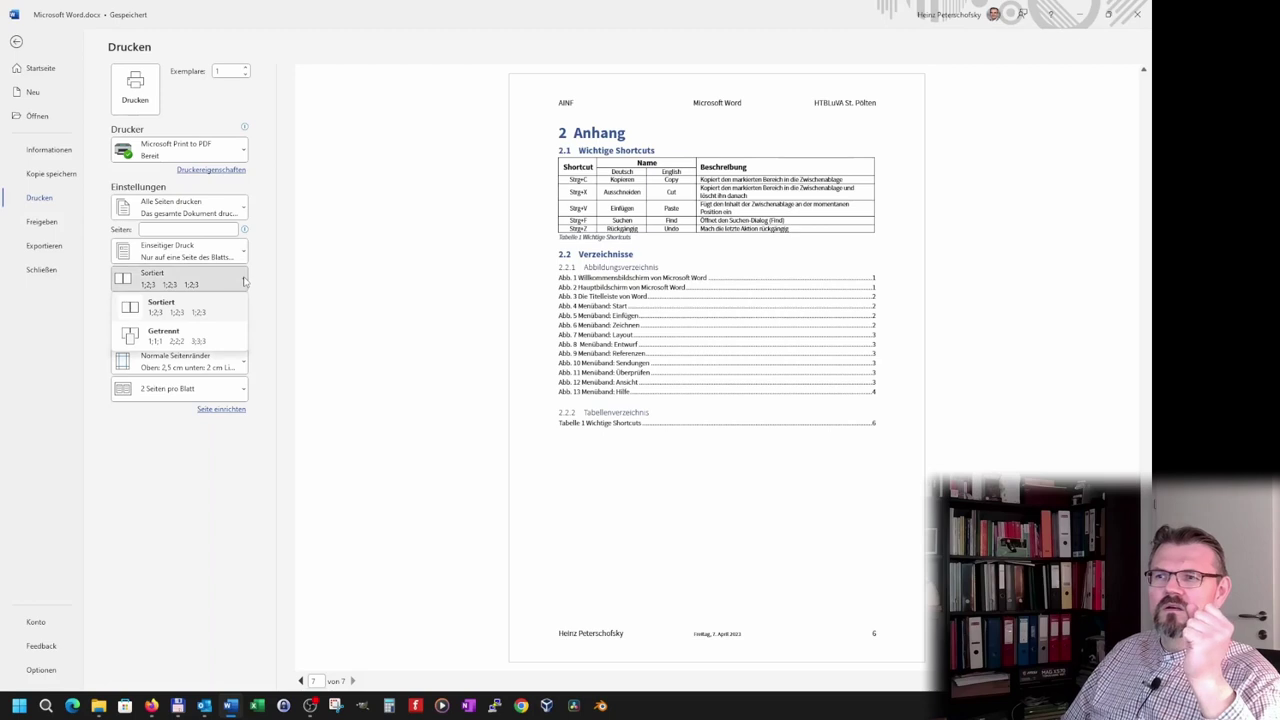
pyautogui.click(244, 282)
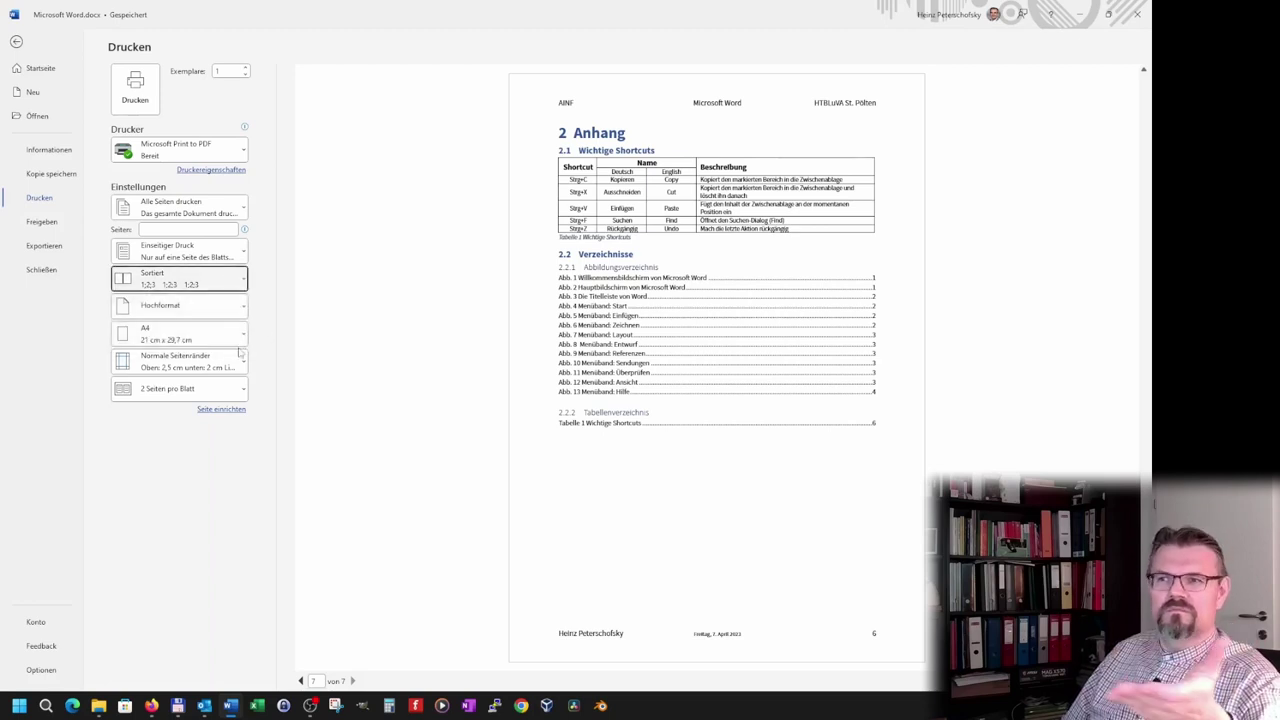
pyautogui.click(242, 396)
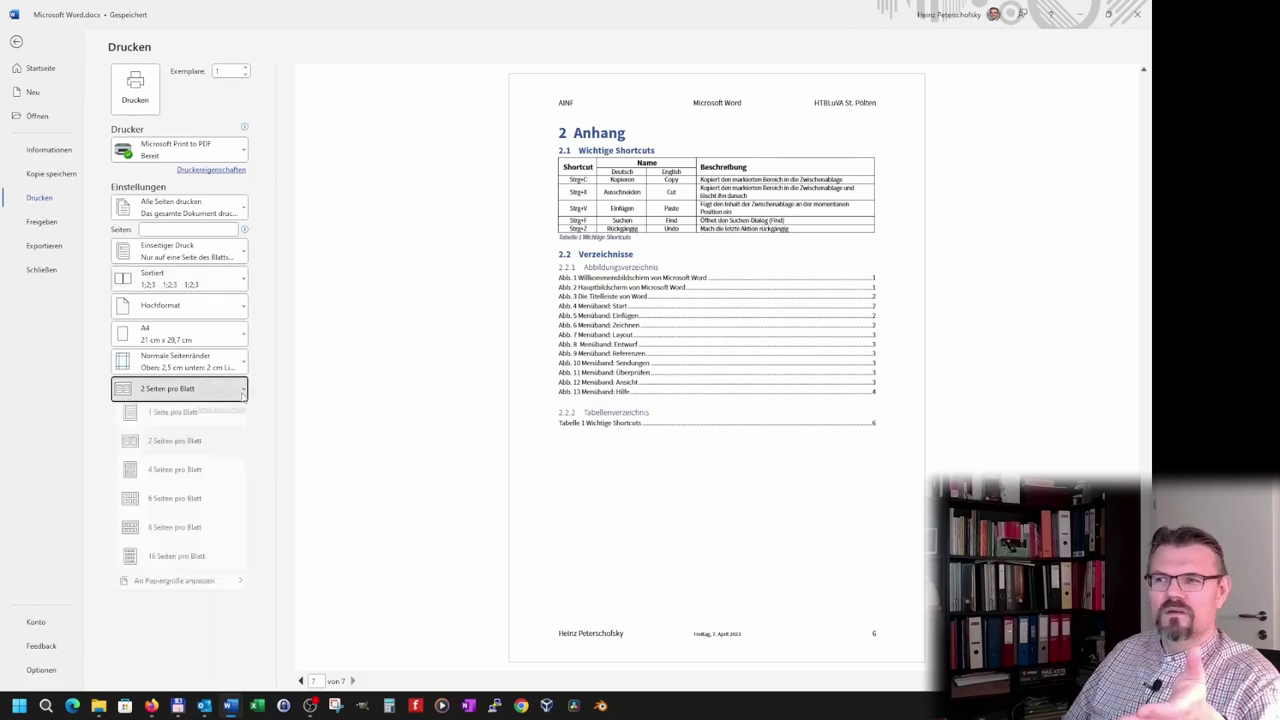
pyautogui.click(198, 540)
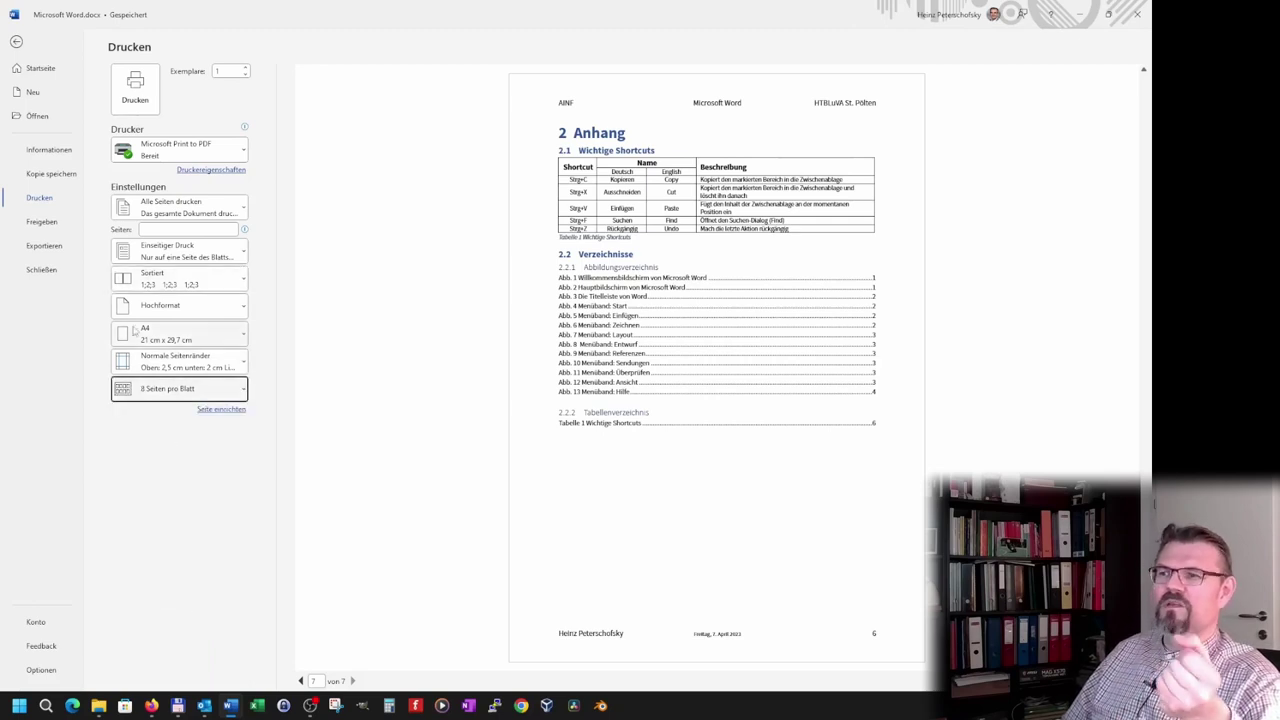
pyautogui.click(141, 100)
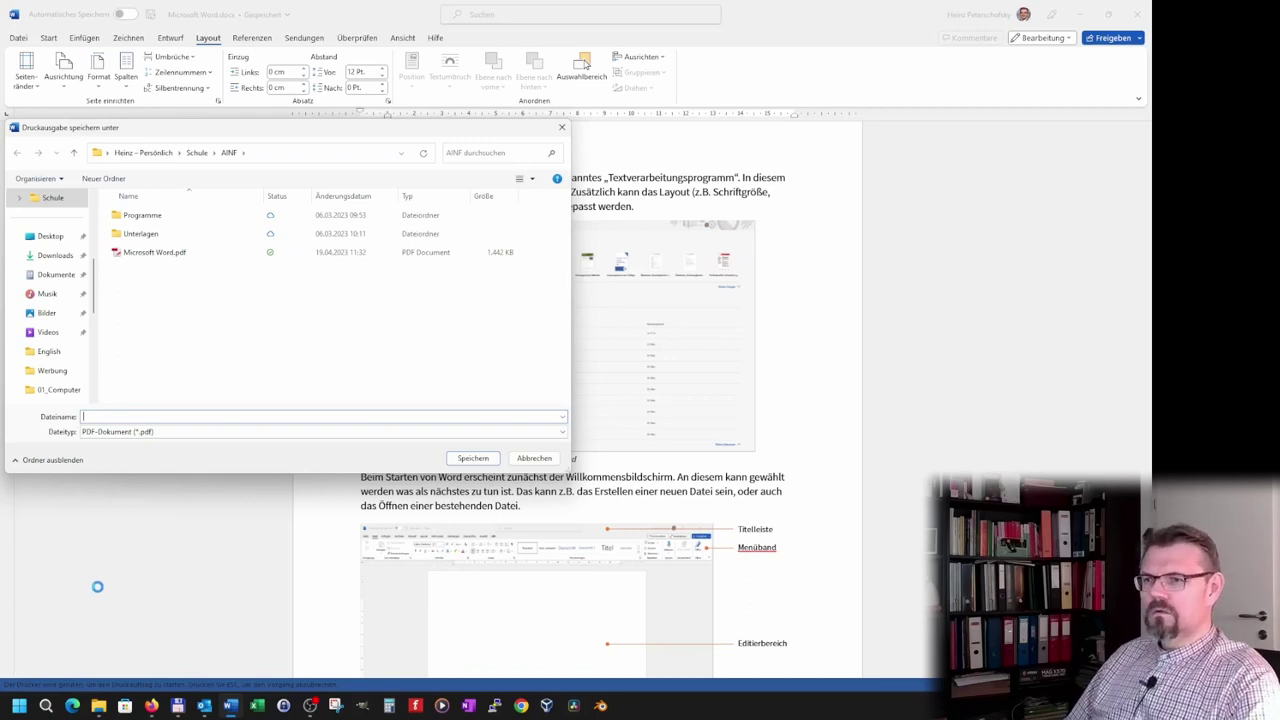
# Save the printout over Microsoft Word.pdf, then dismiss the cannot-open error and close PDF-XChange Editor
pyautogui.doubleClick(150, 252)
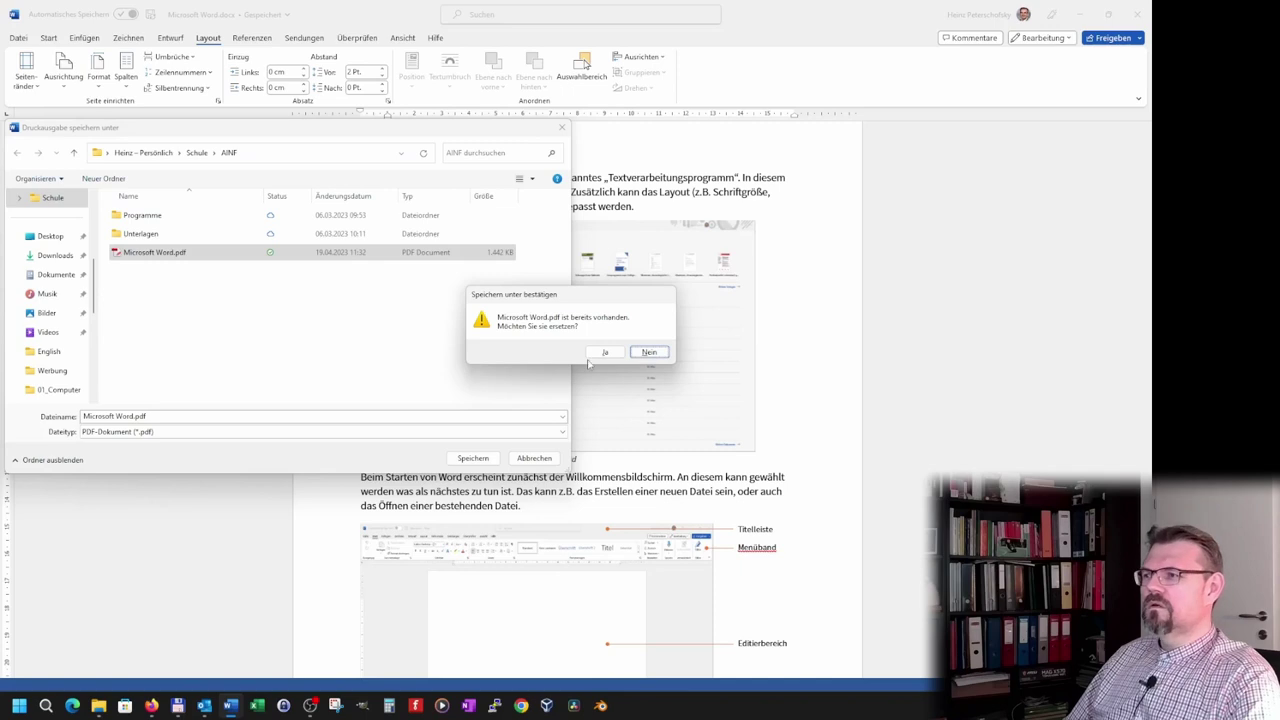
pyautogui.click(606, 353)
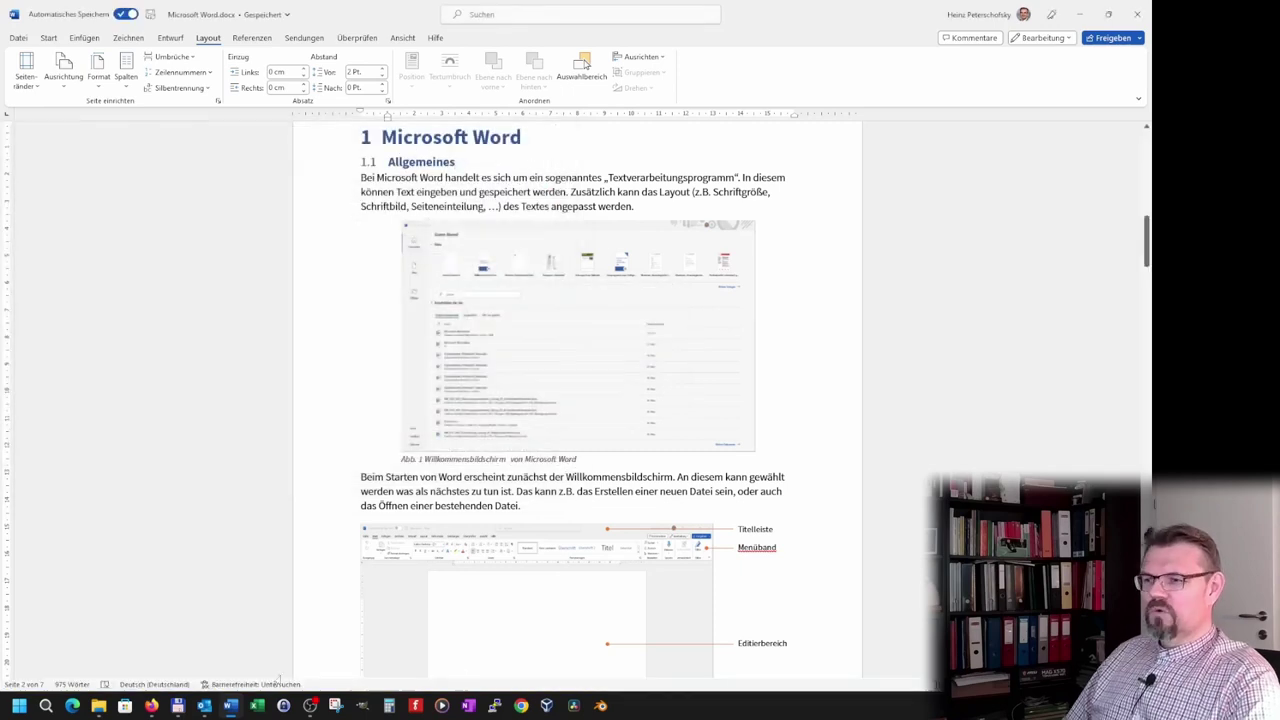
pyautogui.click(98, 706)
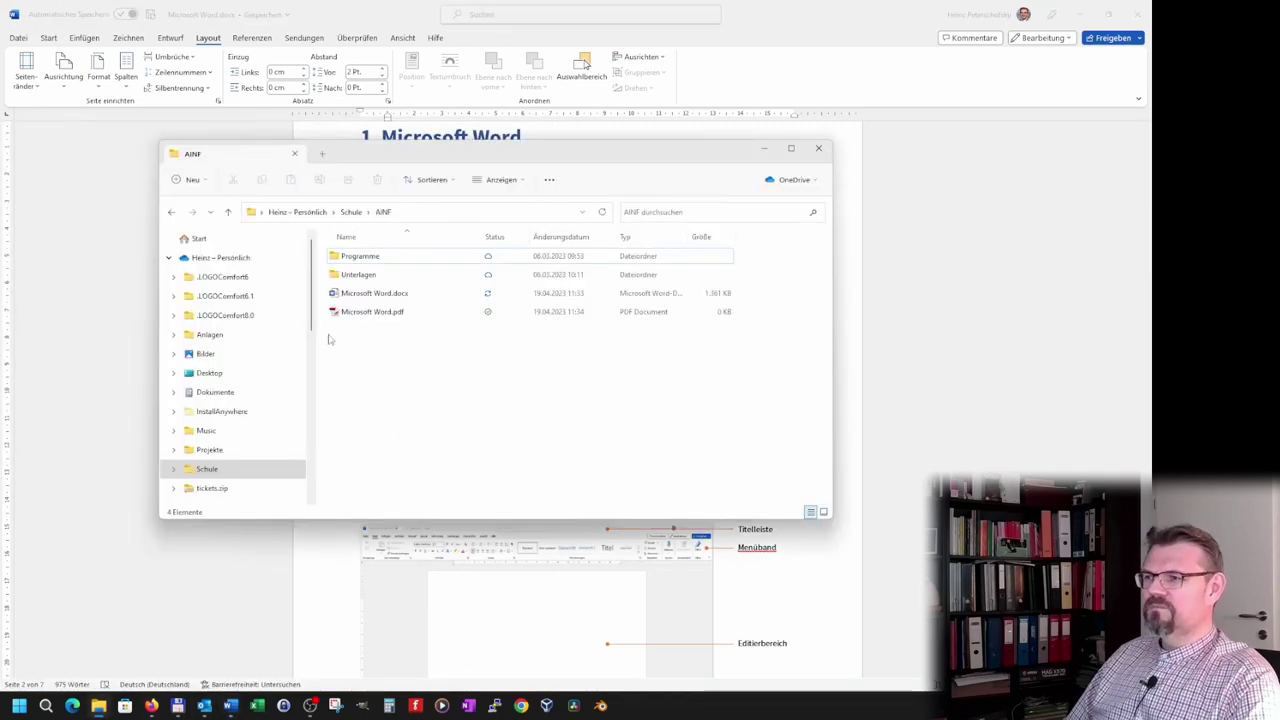
pyautogui.click(400, 316)
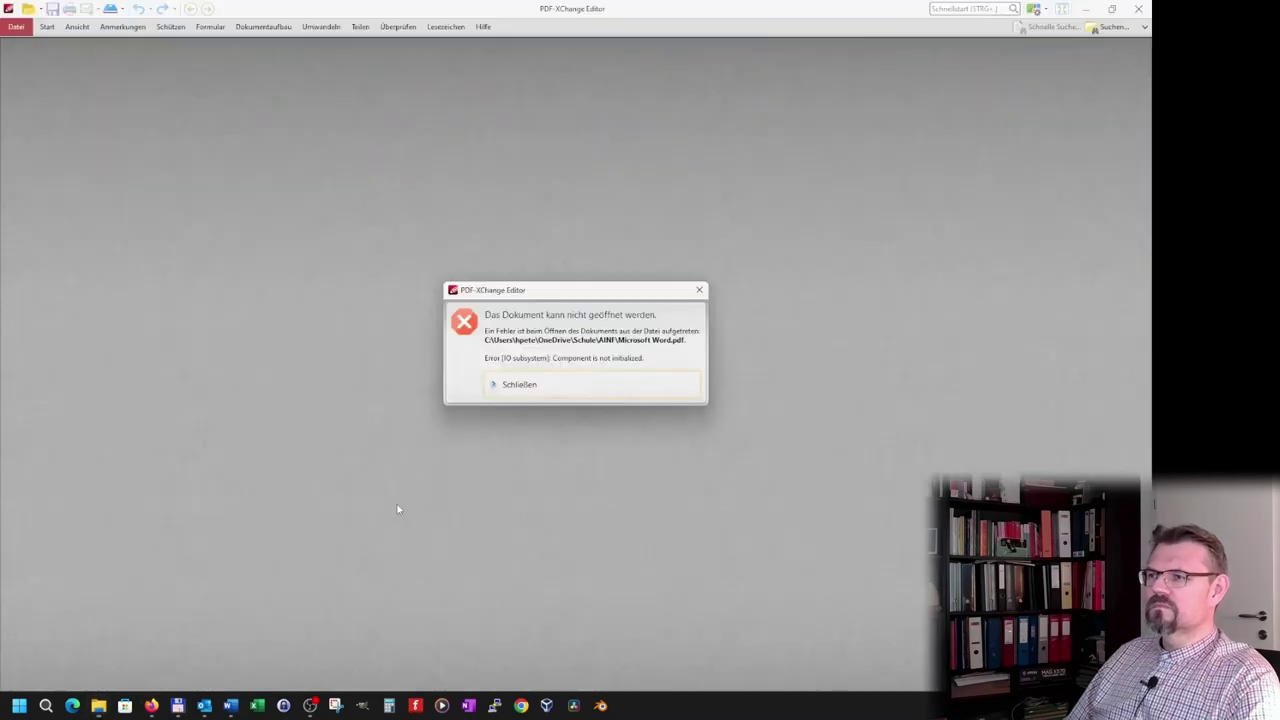
pyautogui.click(560, 385)
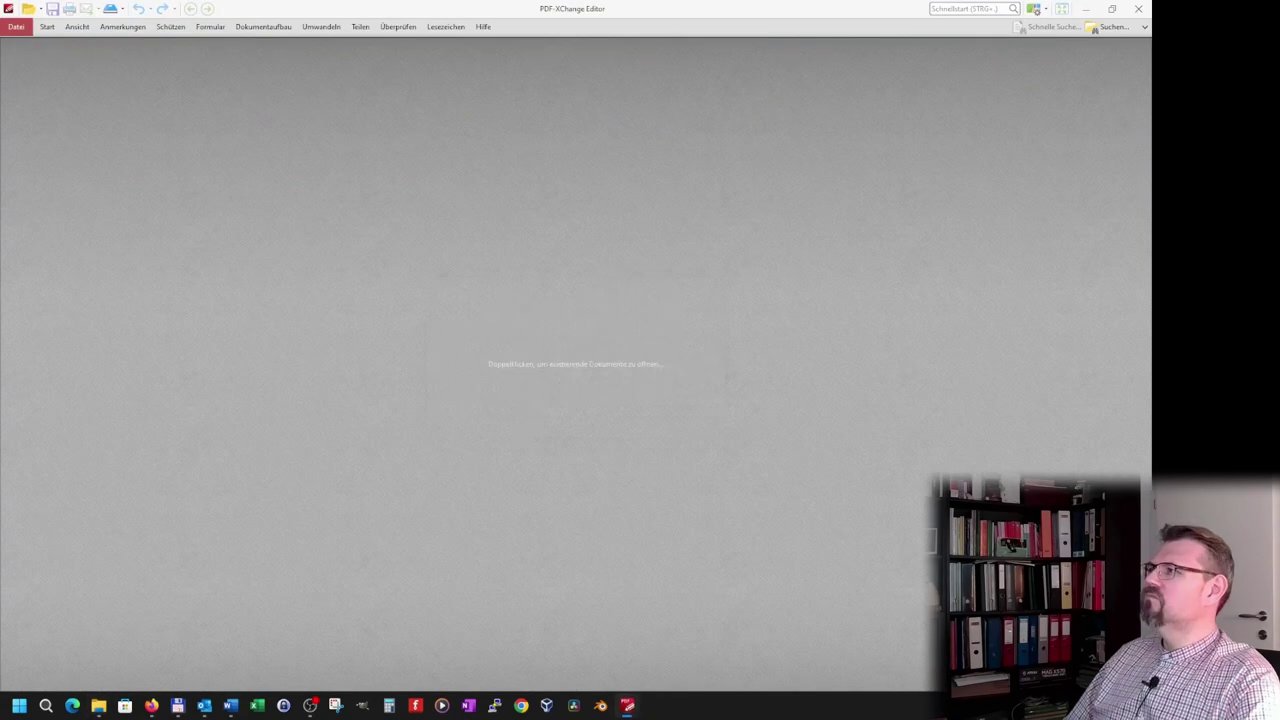
pyautogui.click(1138, 8)
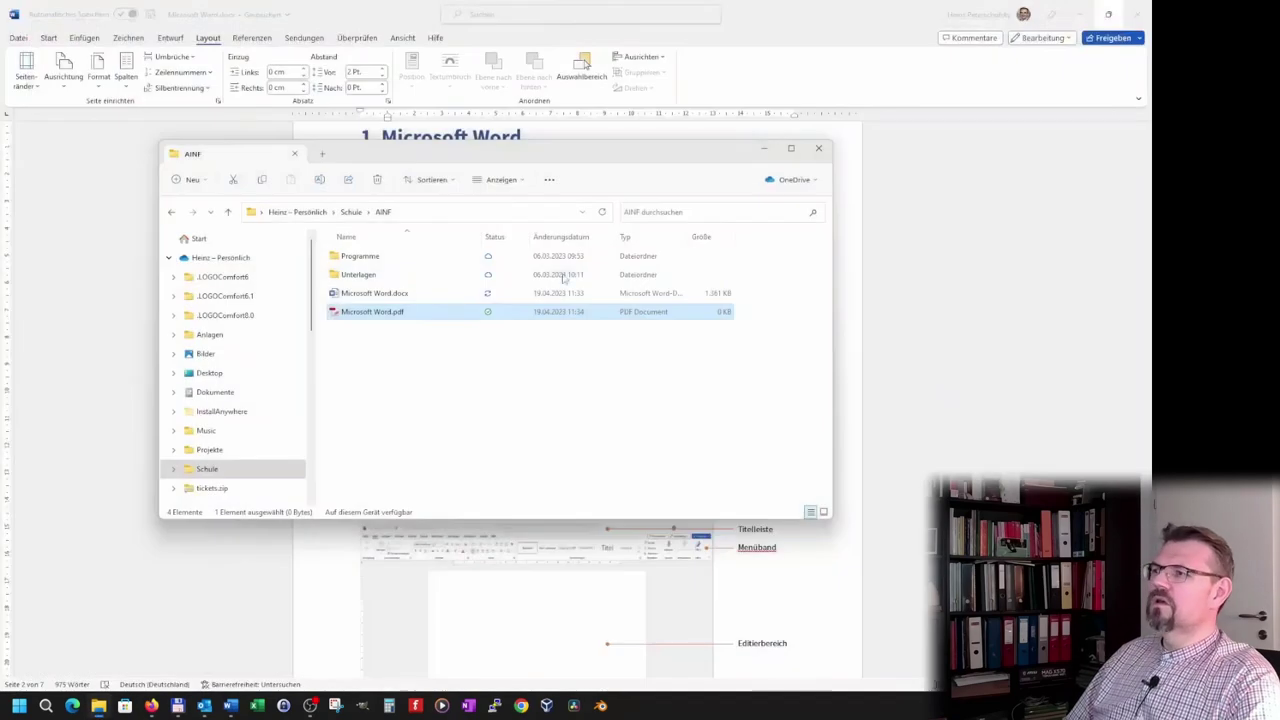
# Reprint the Word document to PDF, replacing the existing Microsoft Word.pdf
pyautogui.click(344, 17)
pyautogui.click(18, 38)
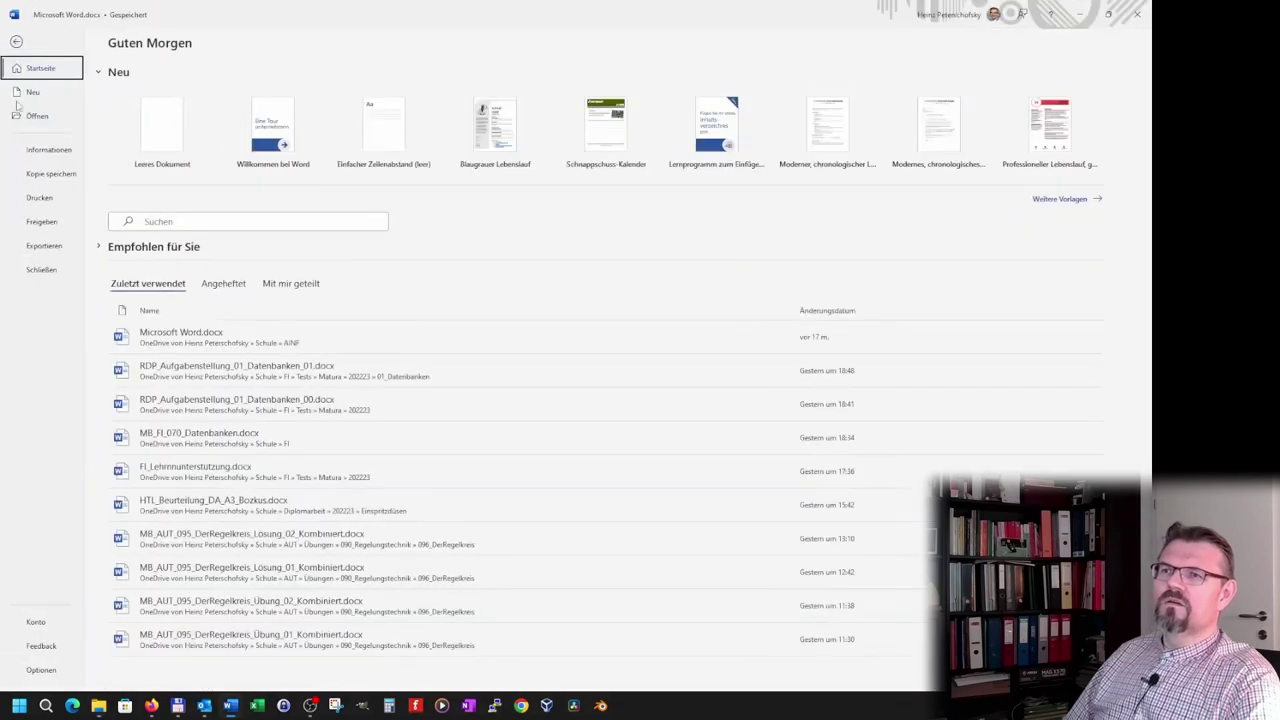
pyautogui.click(39, 197)
pyautogui.click(127, 100)
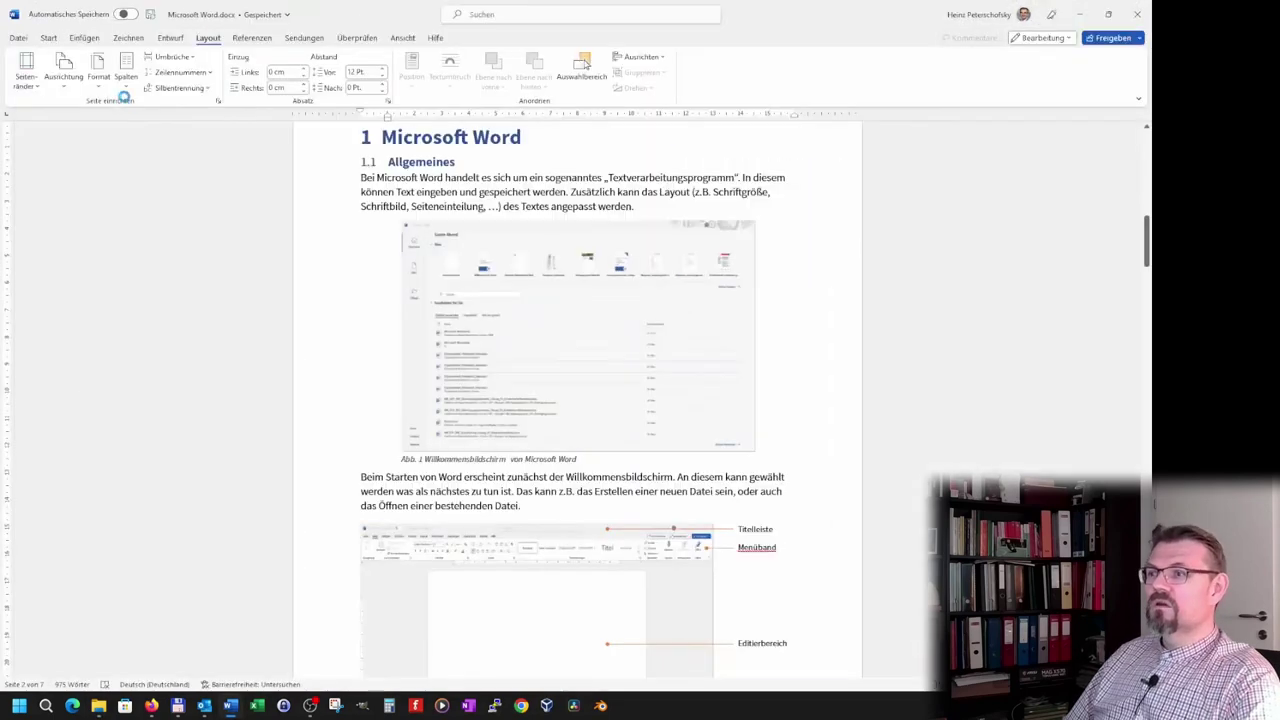
pyautogui.doubleClick(160, 253)
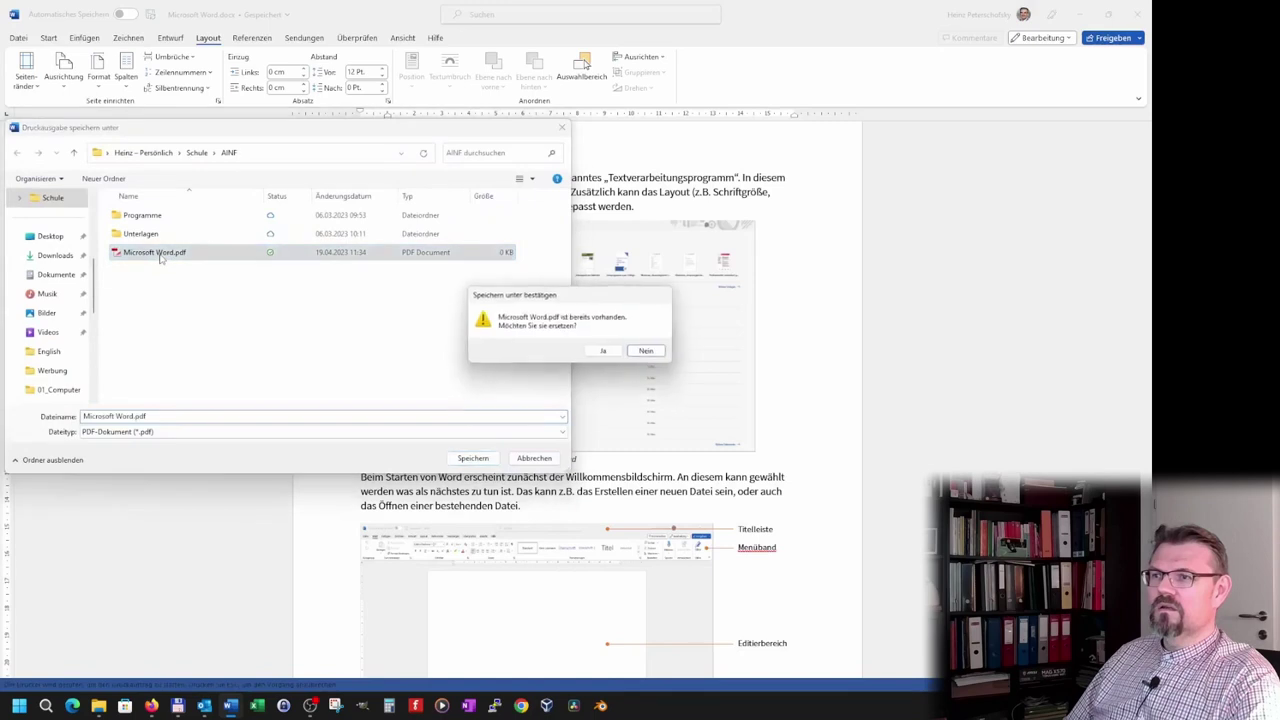
pyautogui.click(612, 354)
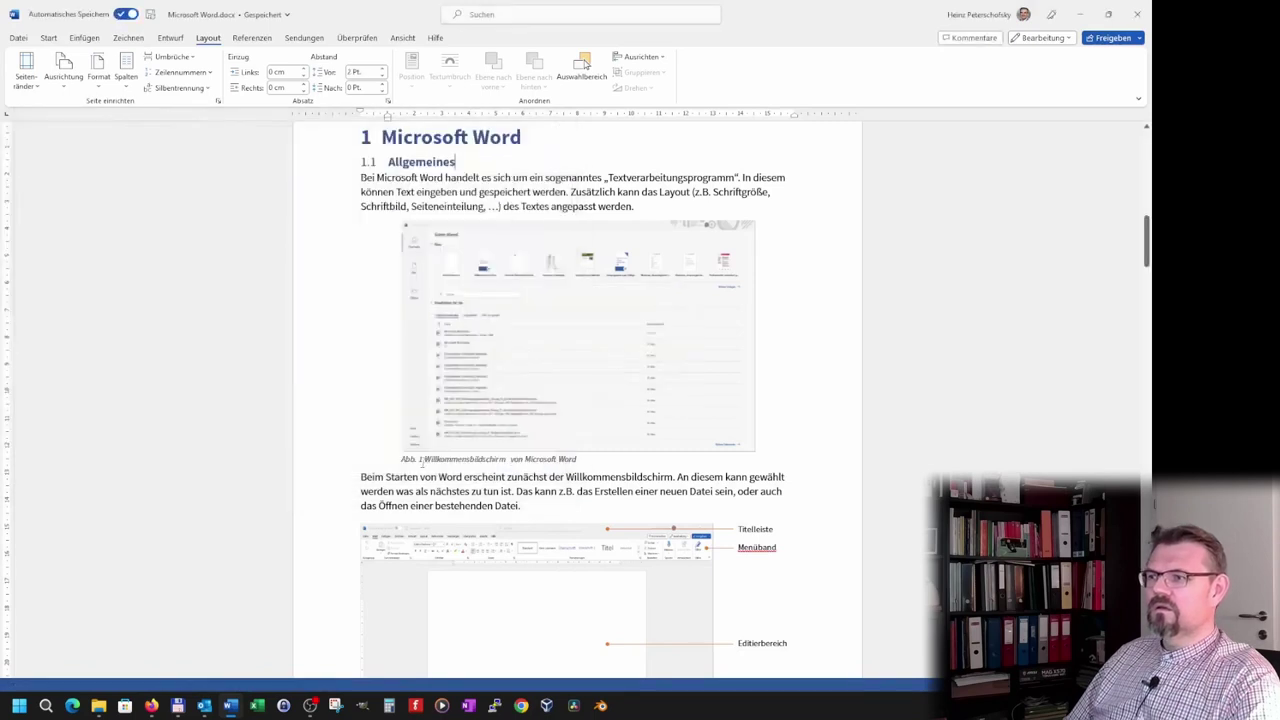
pyautogui.moveTo(178, 706)
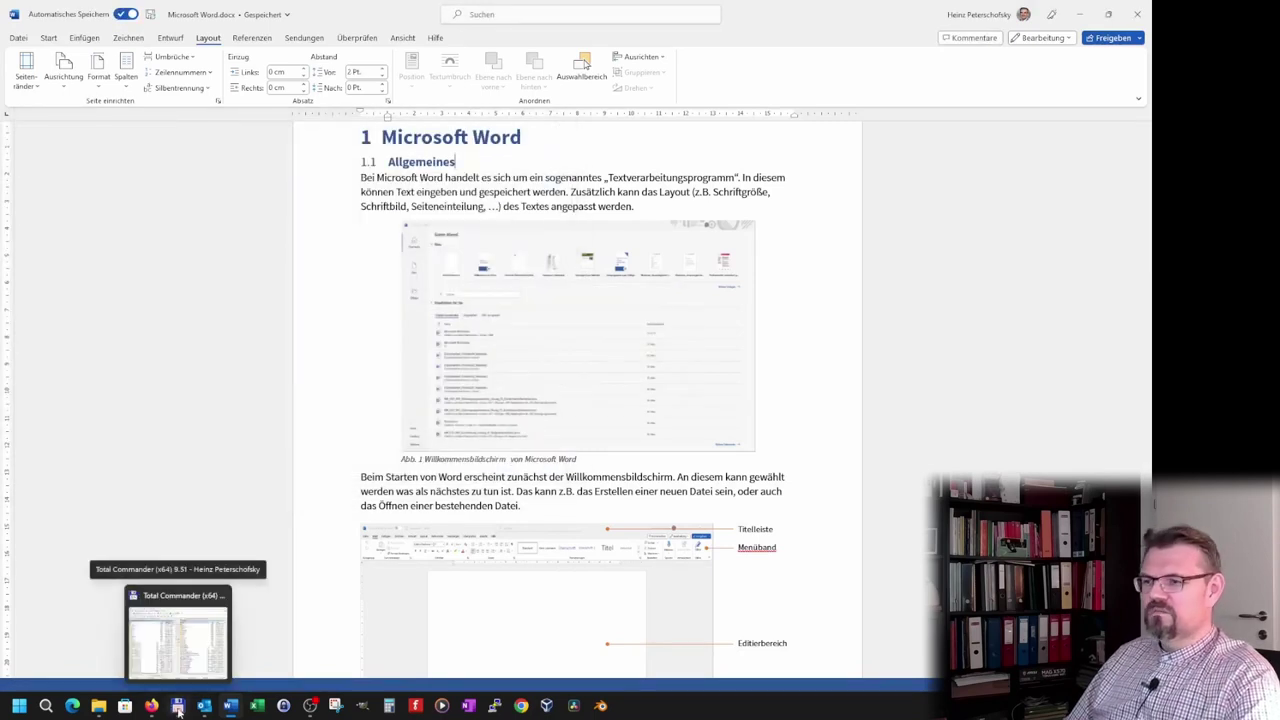
# Open the new Microsoft Word.pdf from the AINF folder in PDF-XChange Editor
pyautogui.click(178, 708)
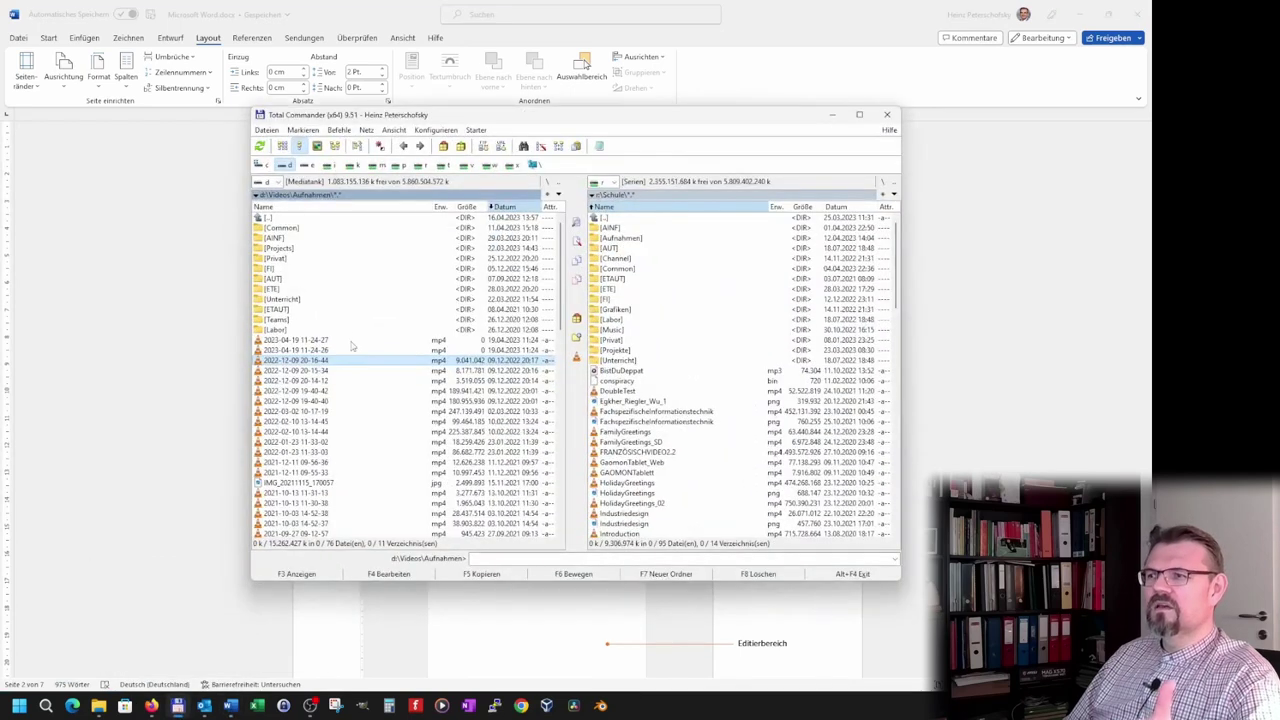
pyautogui.click(829, 116)
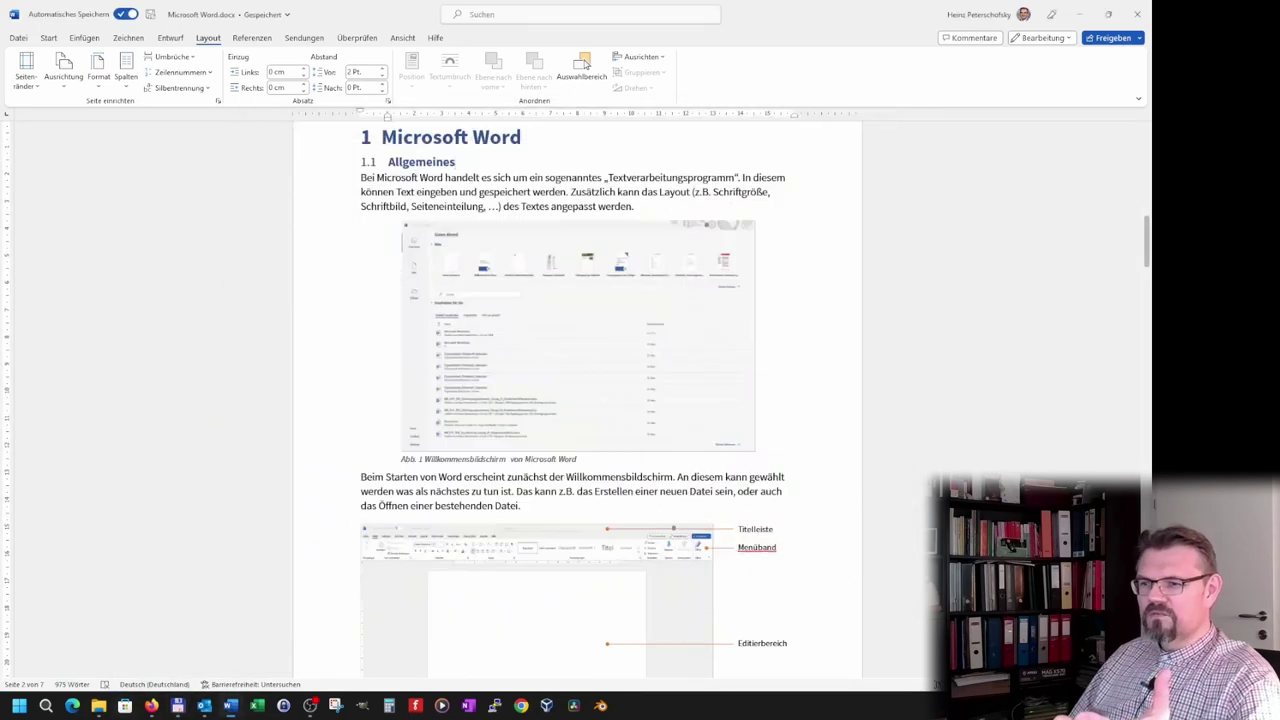
pyautogui.click(98, 706)
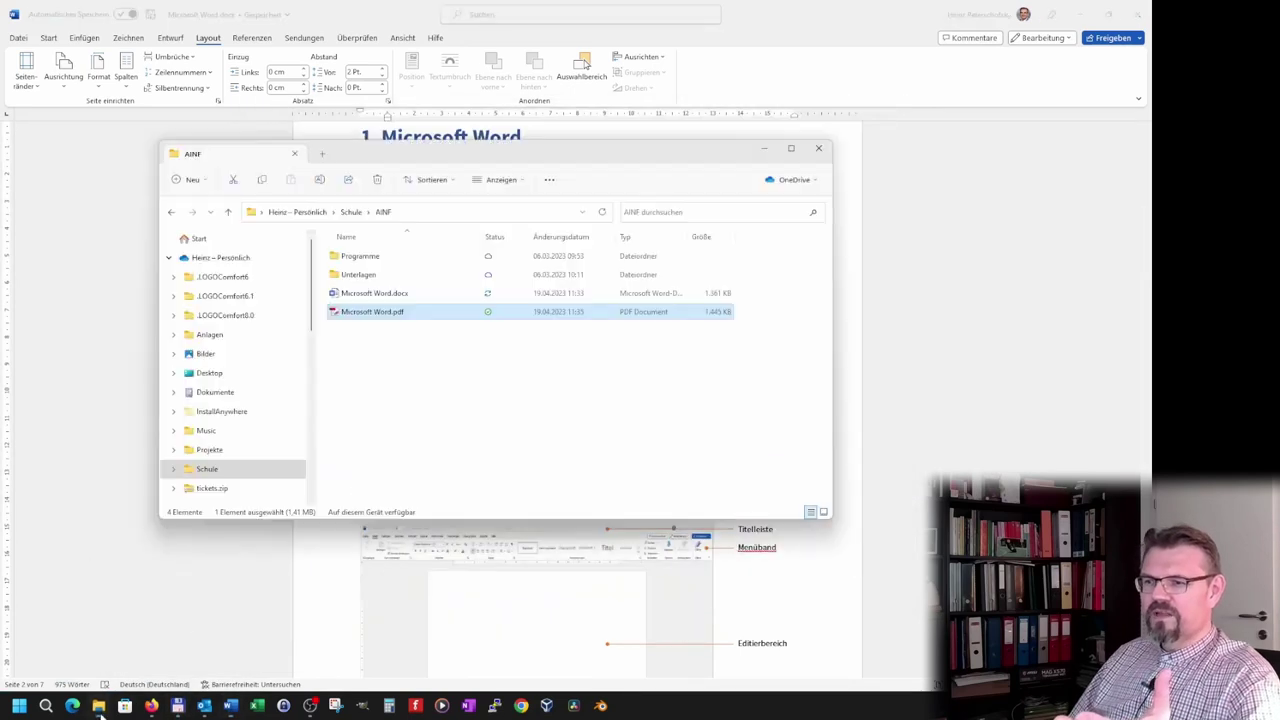
pyautogui.doubleClick(378, 314)
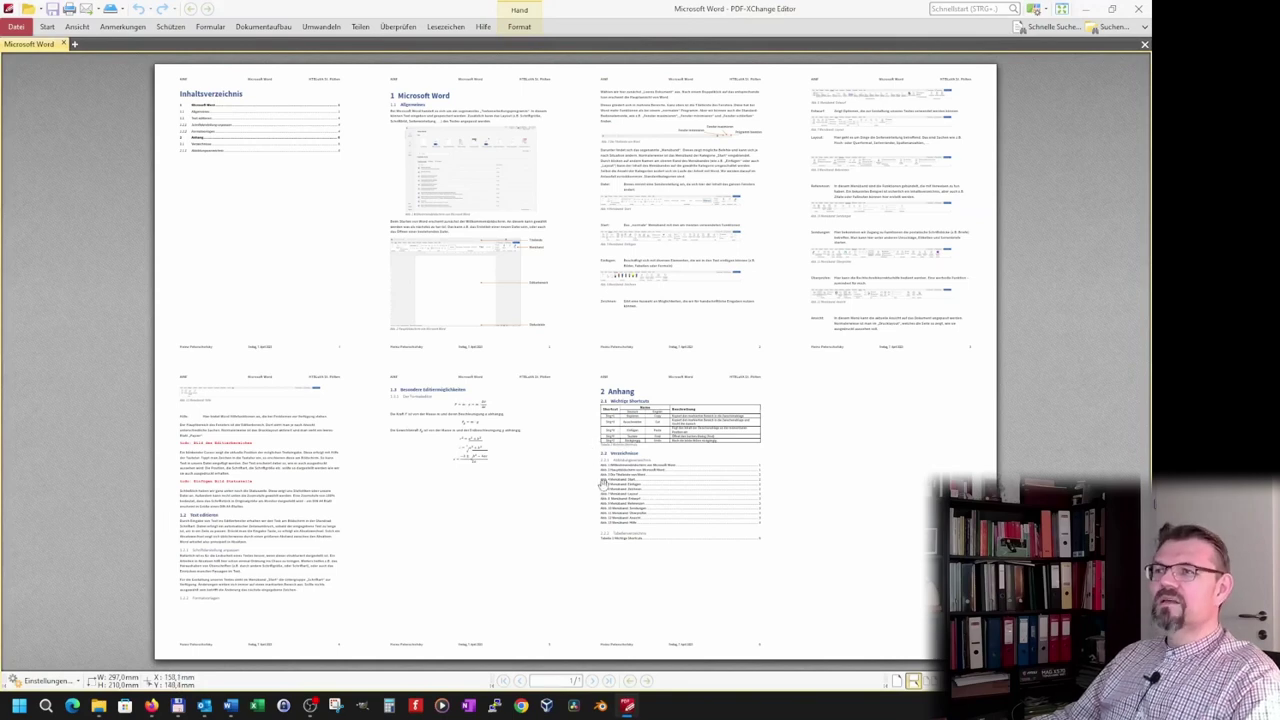
pyautogui.hotkey('ctrl', '+')
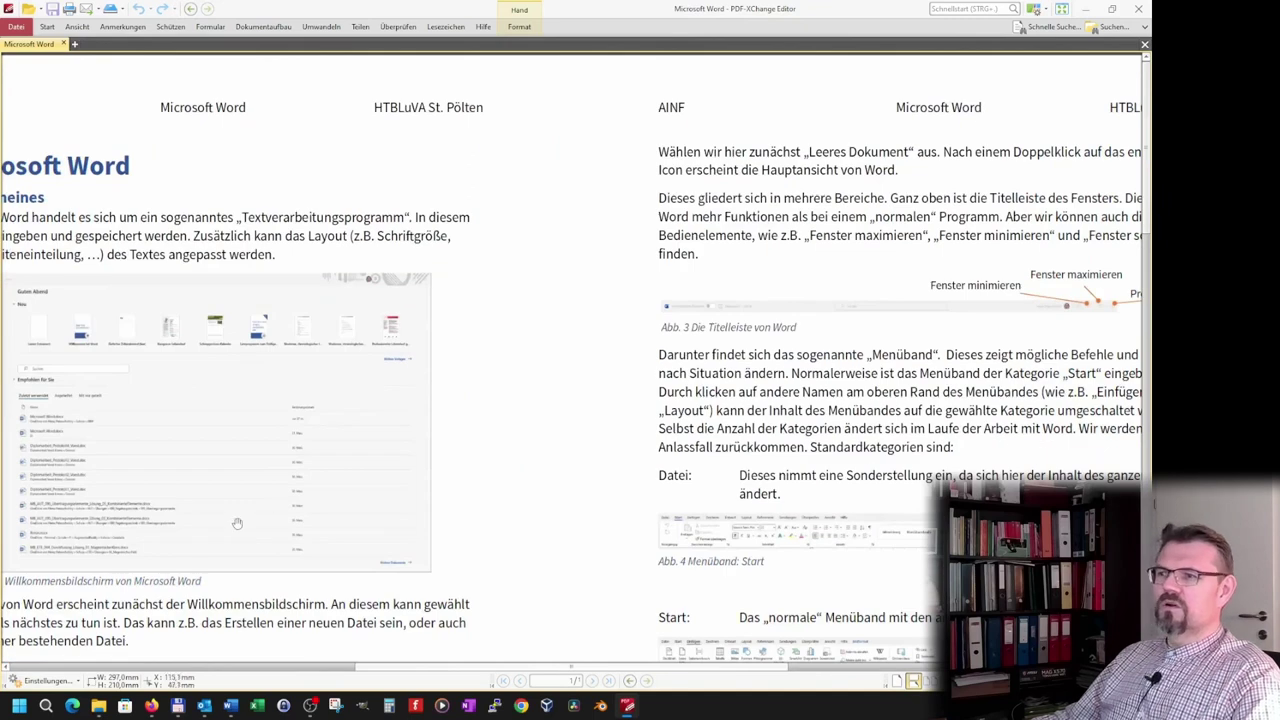
pyautogui.moveTo(216, 525); pyautogui.dragTo(692, 515)
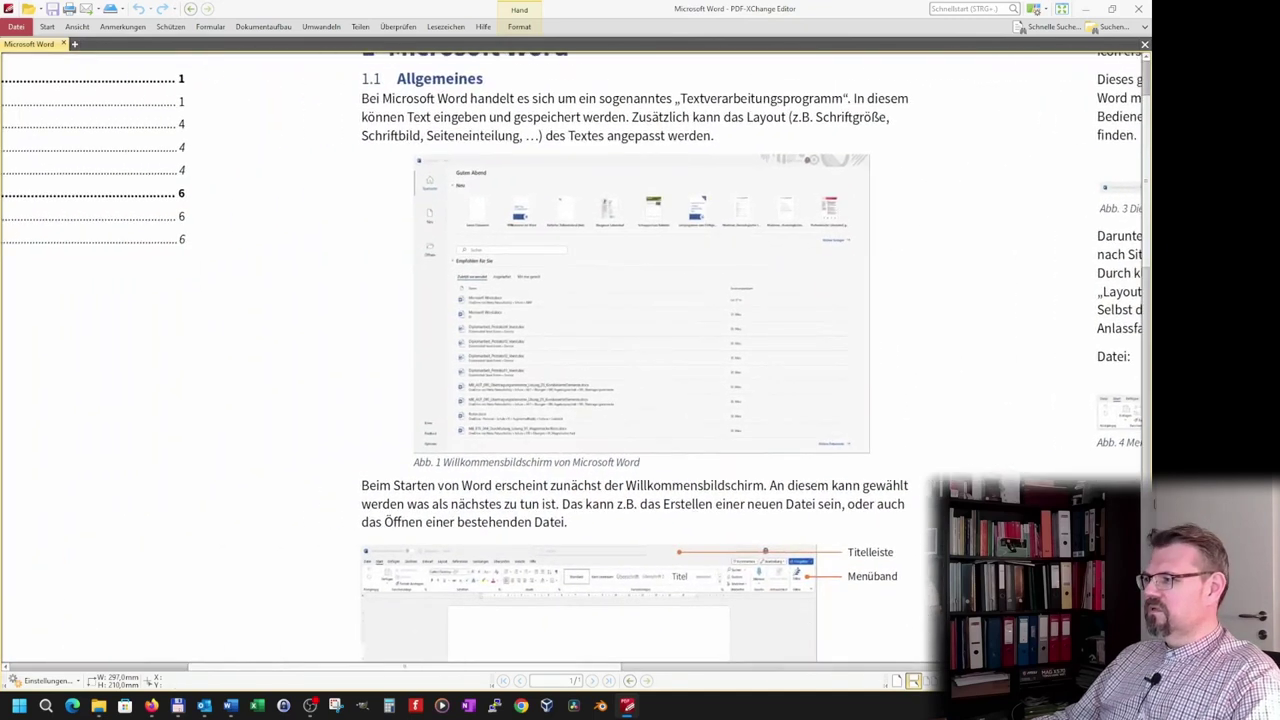
pyautogui.scroll(5, 640, 360)
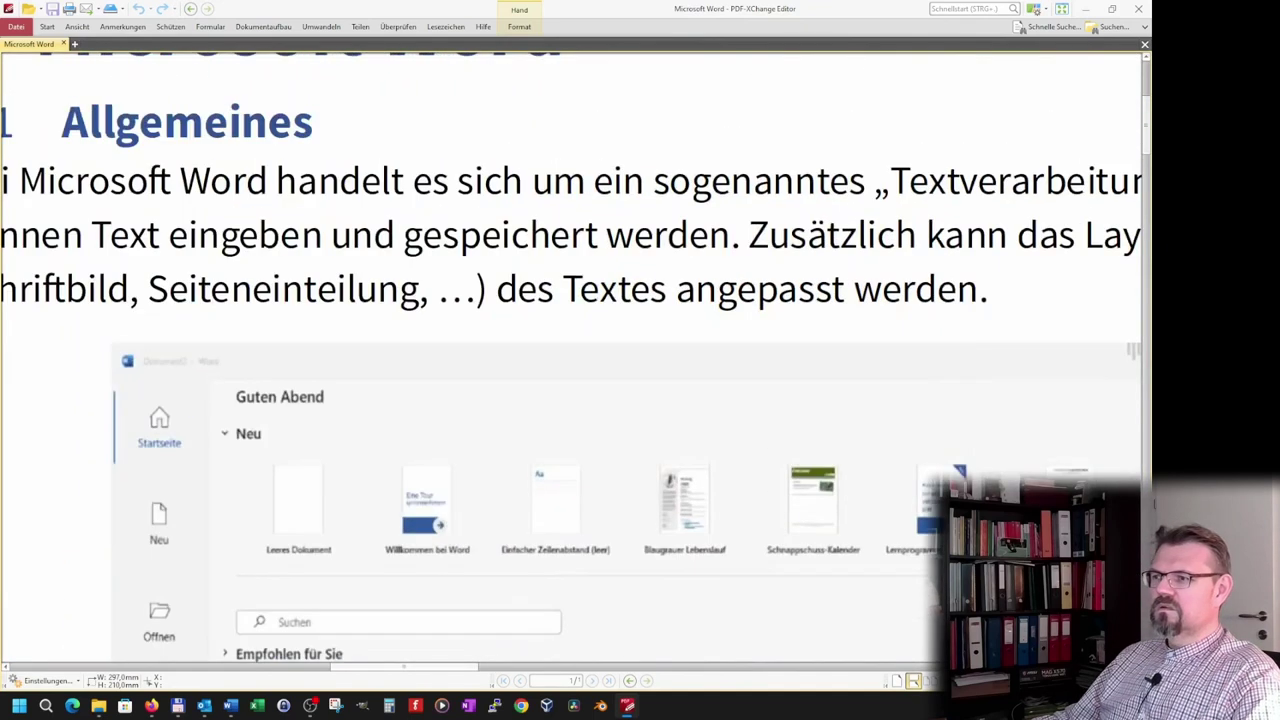
pyautogui.keyDown('ctrl'); pyautogui.scroll(-5, 640, 360); pyautogui.keyUp('ctrl')
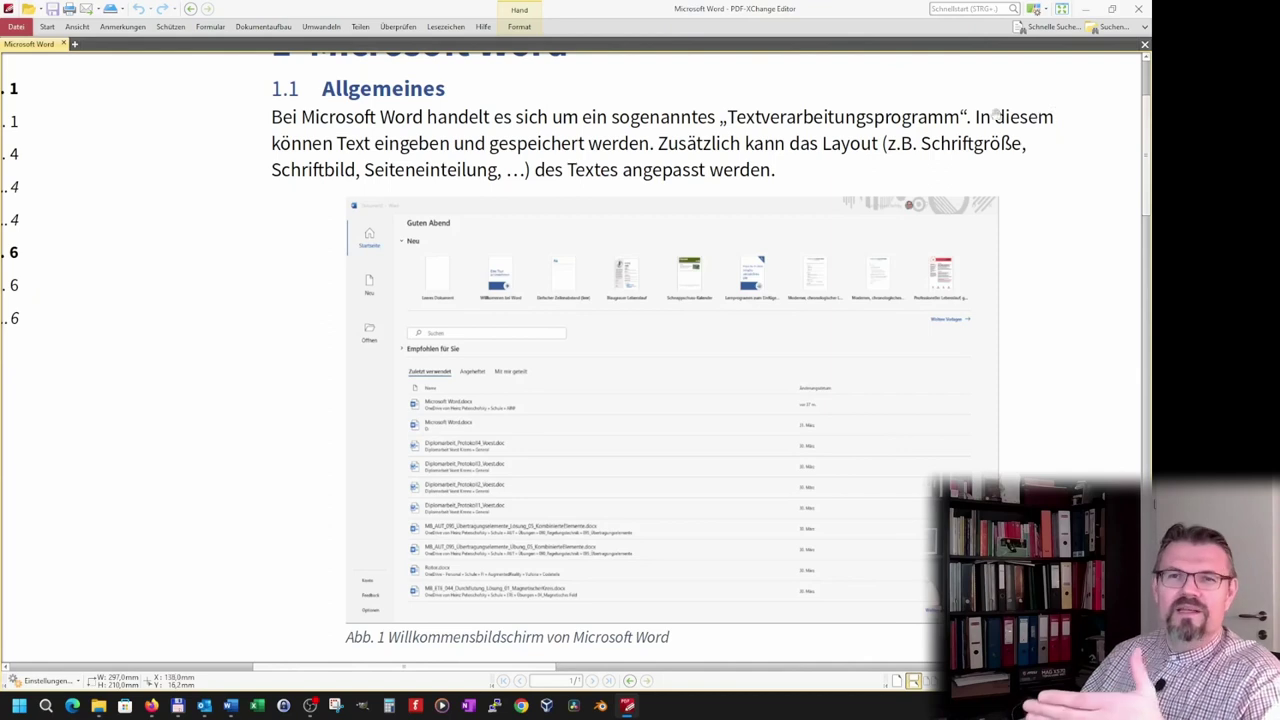
pyautogui.scroll(-2, 680, 343)
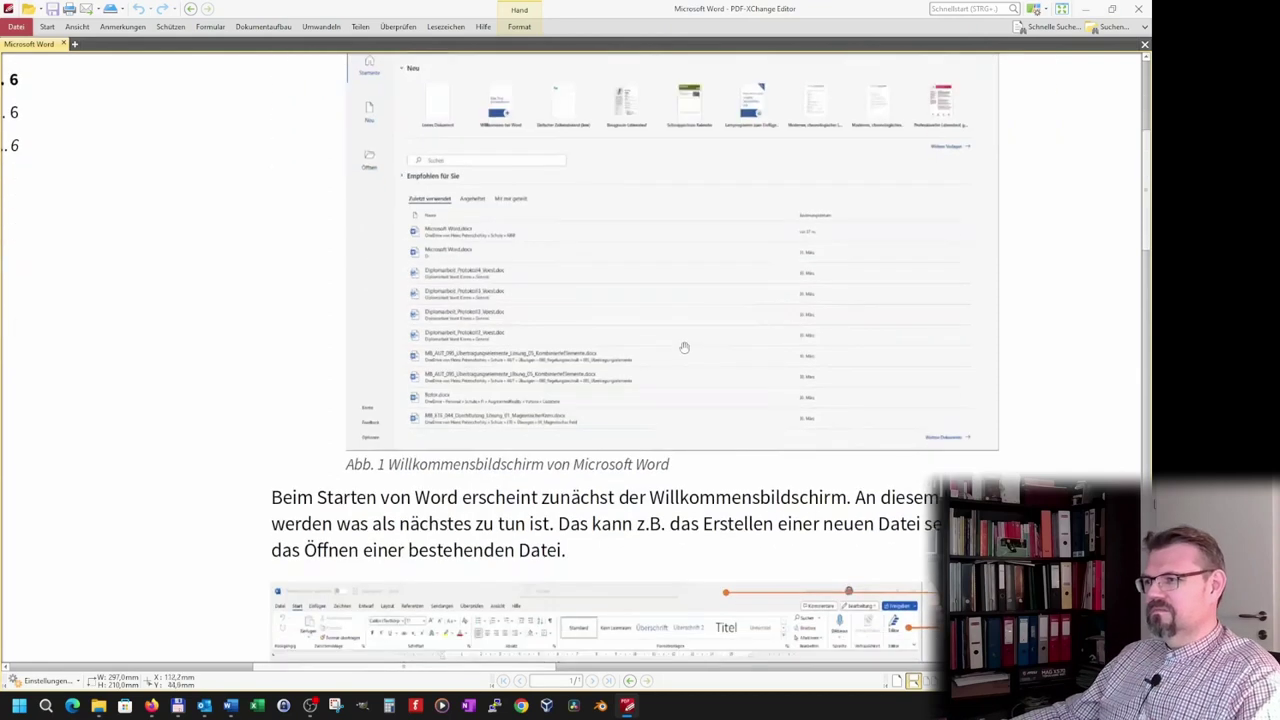
pyautogui.scroll(-3, 678, 345)
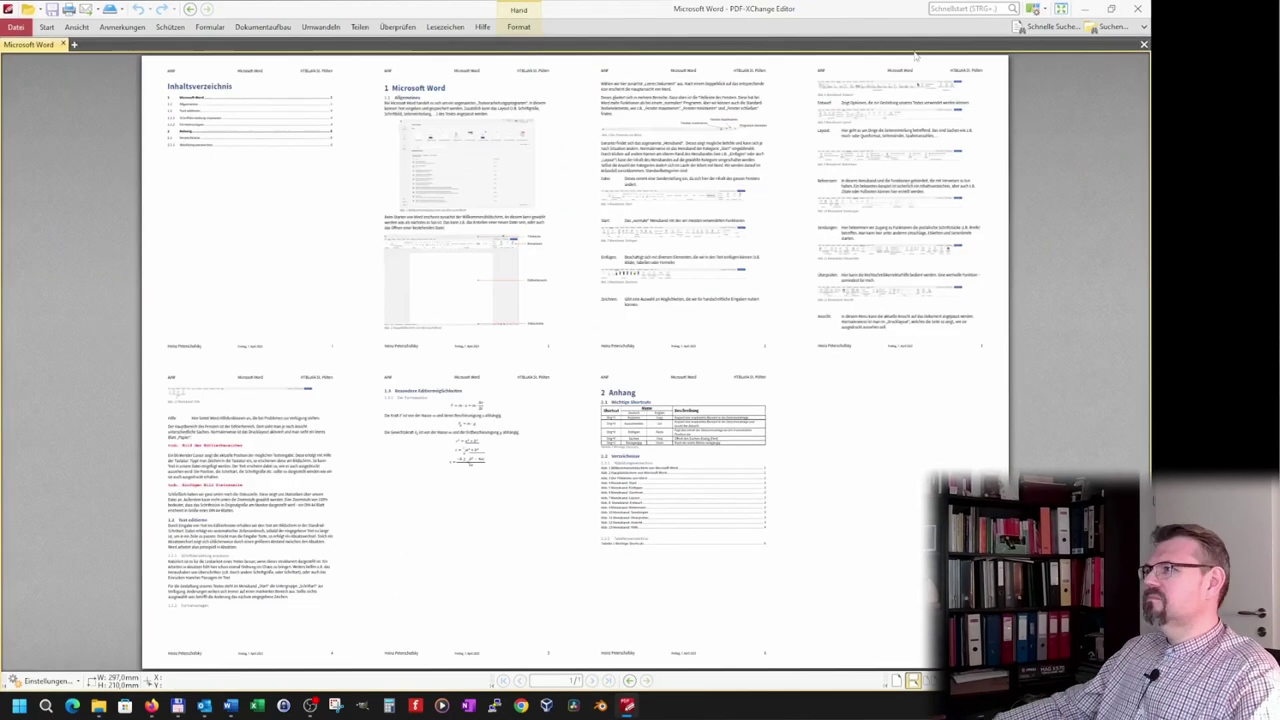
# Close PDF-XChange Editor to reveal Microsoft Word.pdf and Microsoft Word.docx in the AINF folder
pyautogui.click(1136, 9)
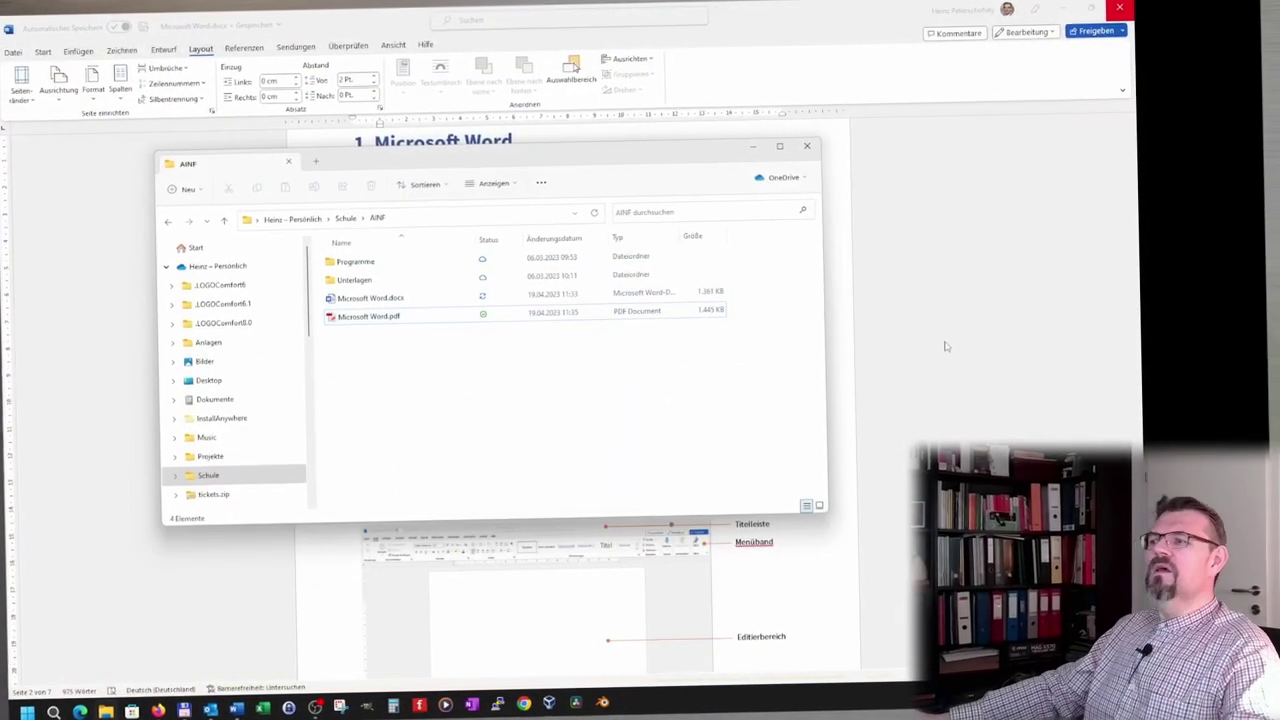